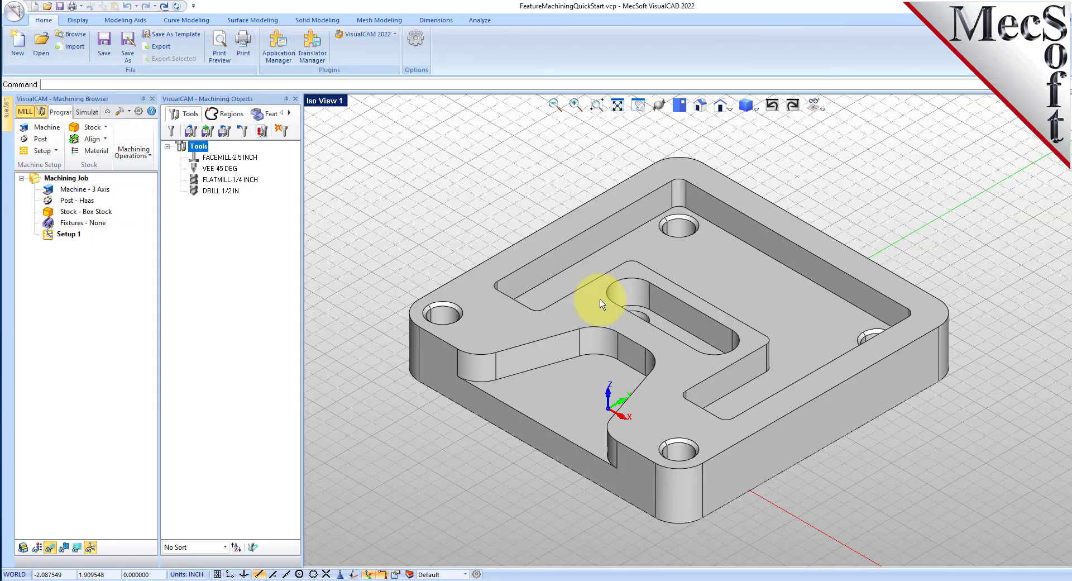
right_drag(694, 306, 708, 377)
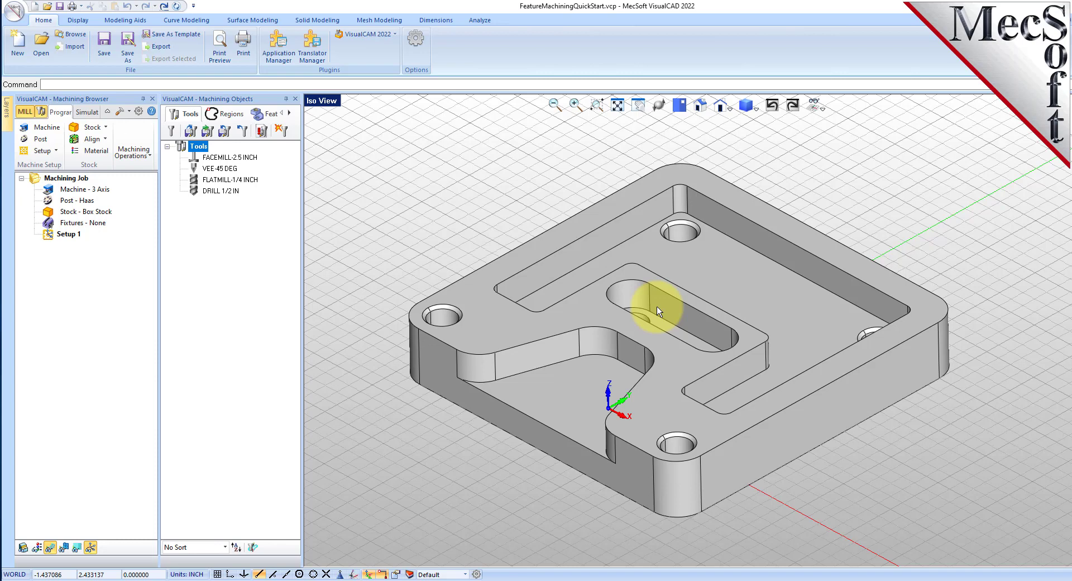
click(785, 307)
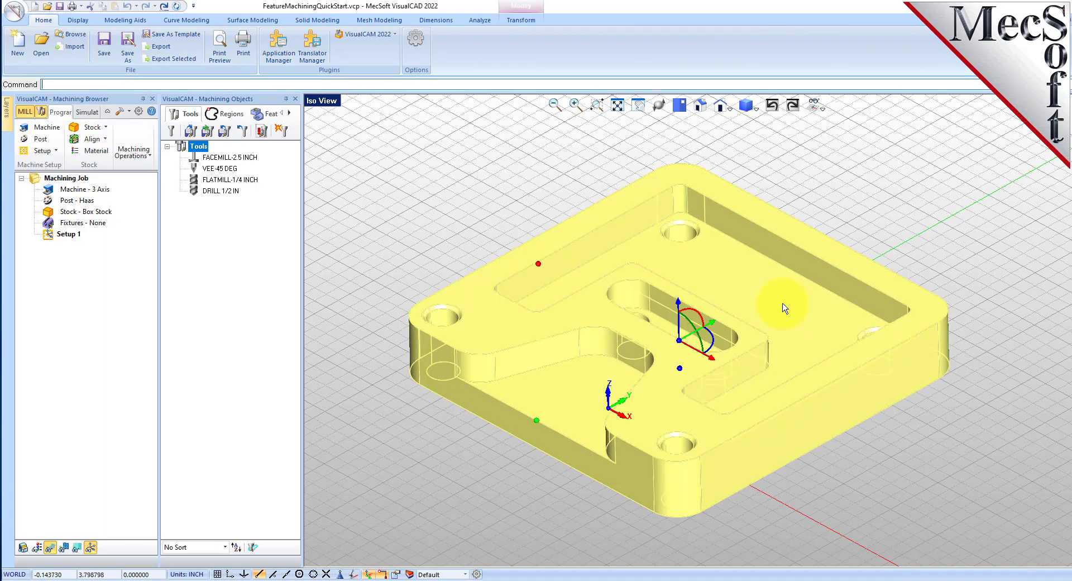
click(853, 211)
right_drag(749, 386, 749, 316)
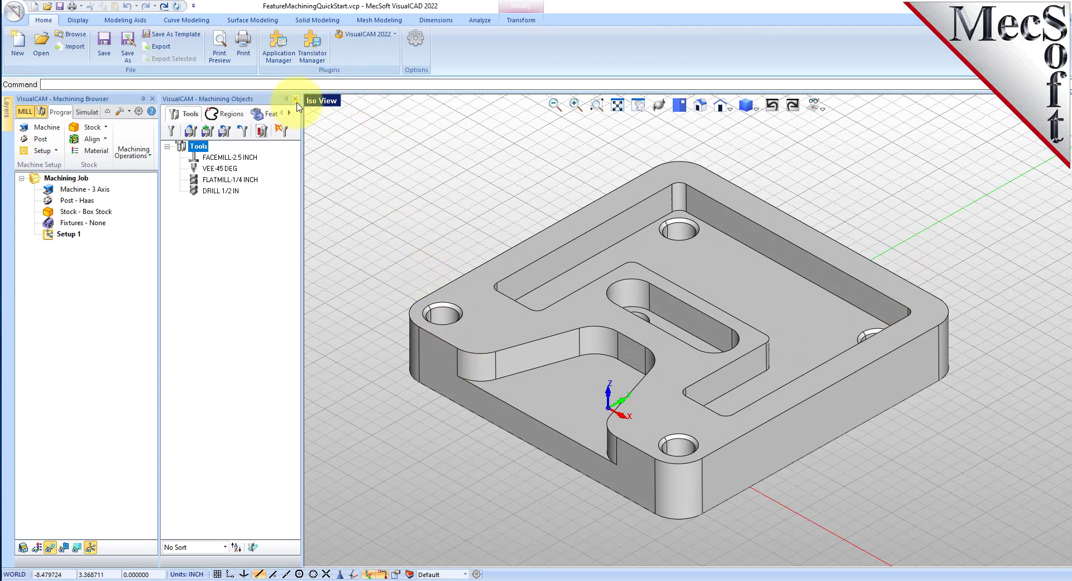
Dock the Machining Objects browser below the Machining Browser, narrow both panes and give the Machining Browser more height.
double_click(265, 99)
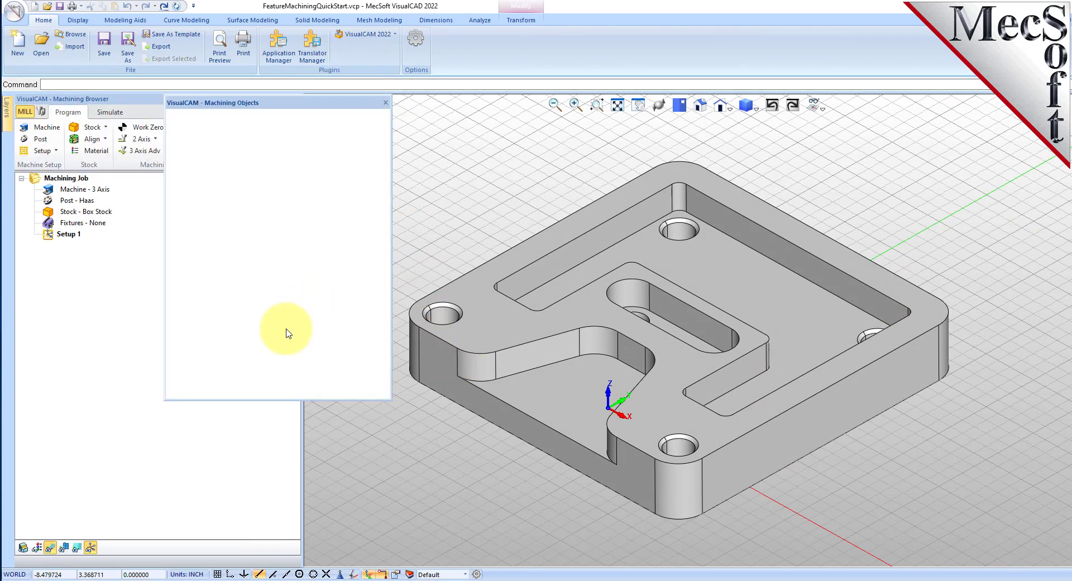
mouse_move(286, 329)
mouse_down()
mouse_move(115, 511)
mouse_move(172, 406)
mouse_move(158, 352)
mouse_up()
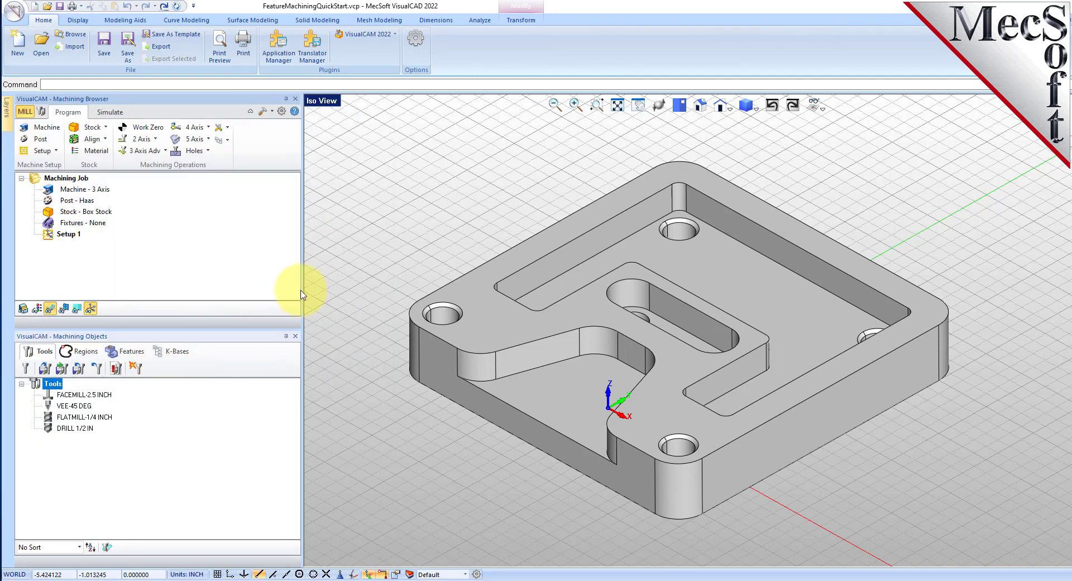
drag(302, 295, 249, 289)
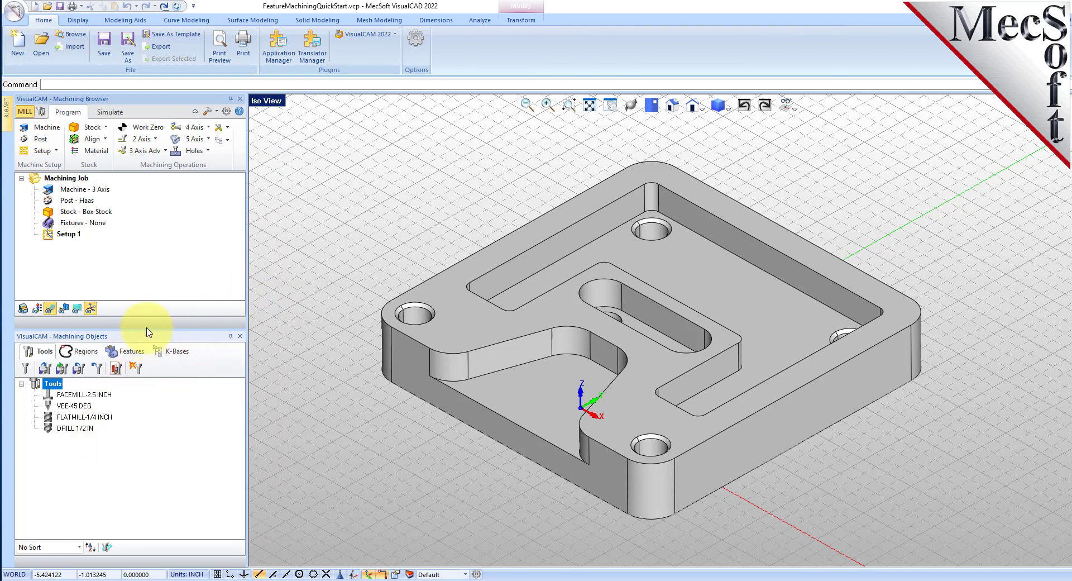
drag(149, 332, 150, 364)
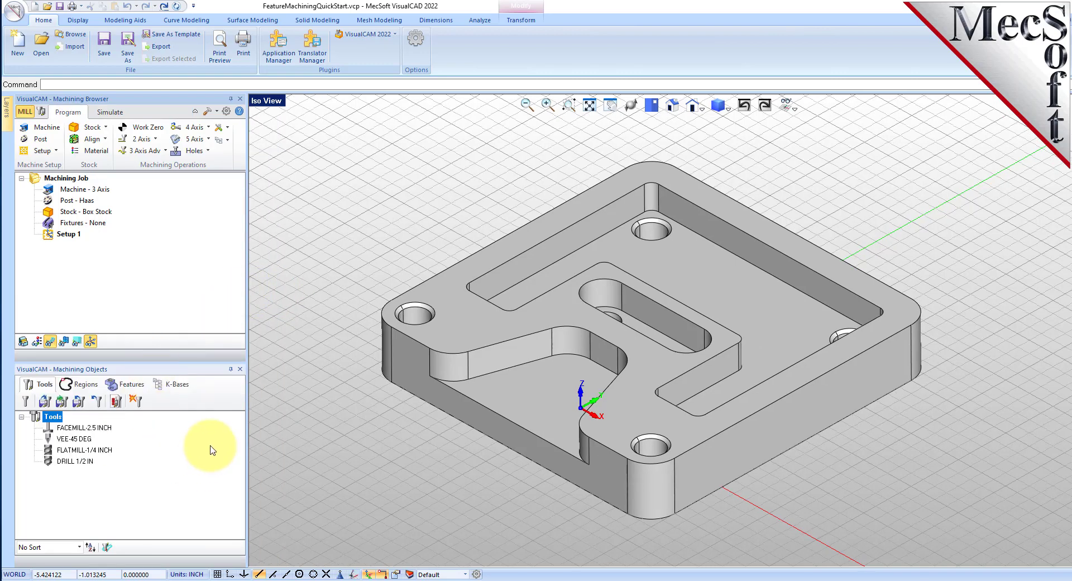
Select the part and check its Part Information for the number of shells and faces, then deselect the part.
click(480, 330)
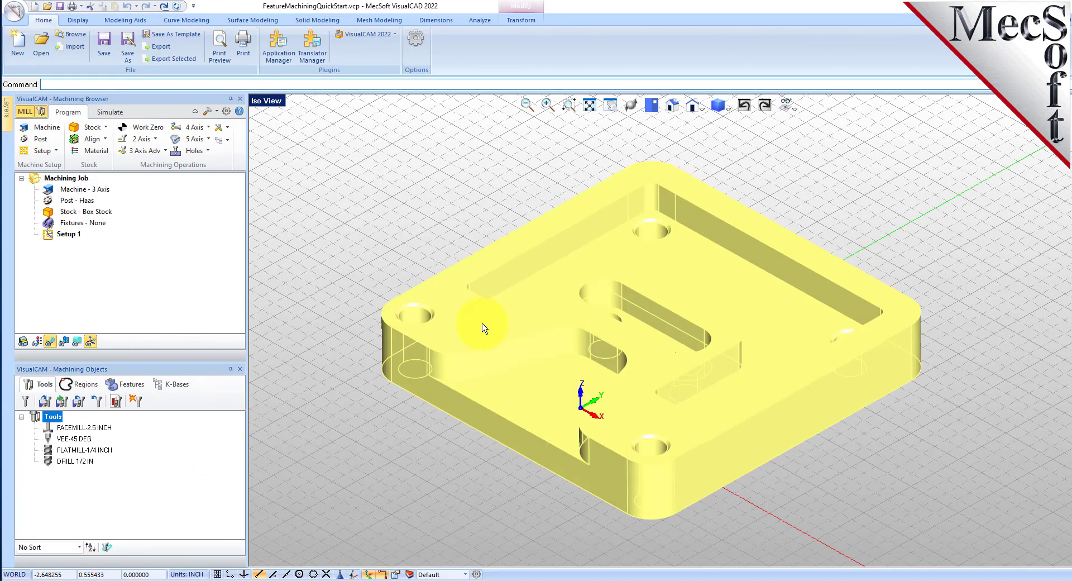
click(521, 20)
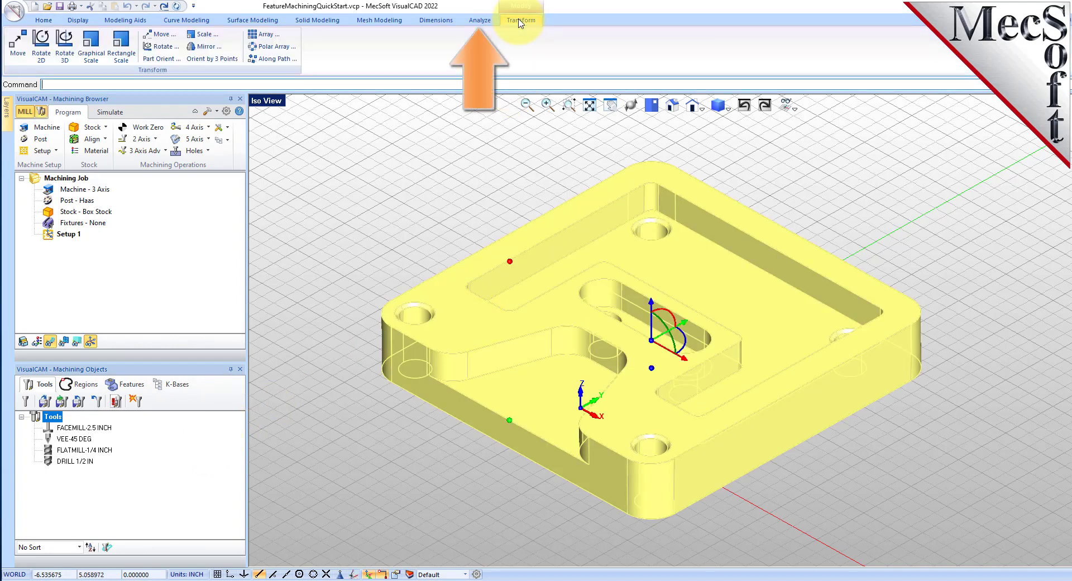
click(481, 21)
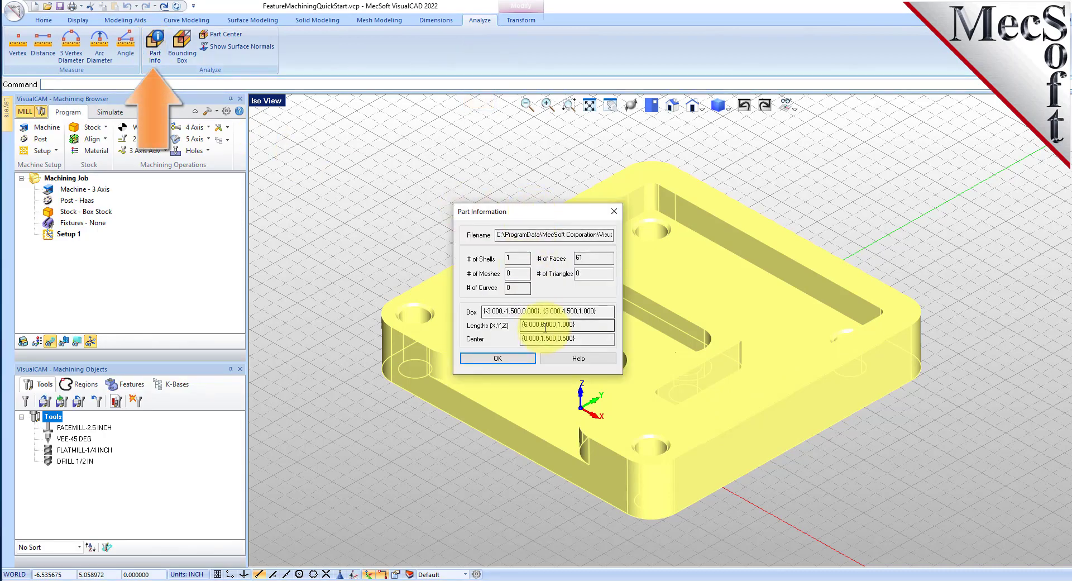
double_click(581, 257)
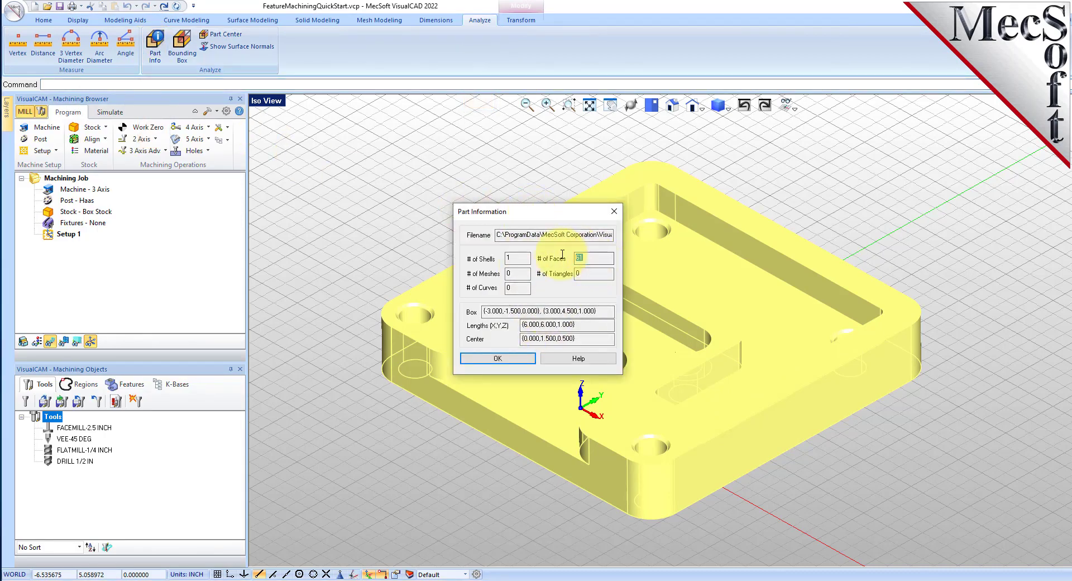
double_click(509, 257)
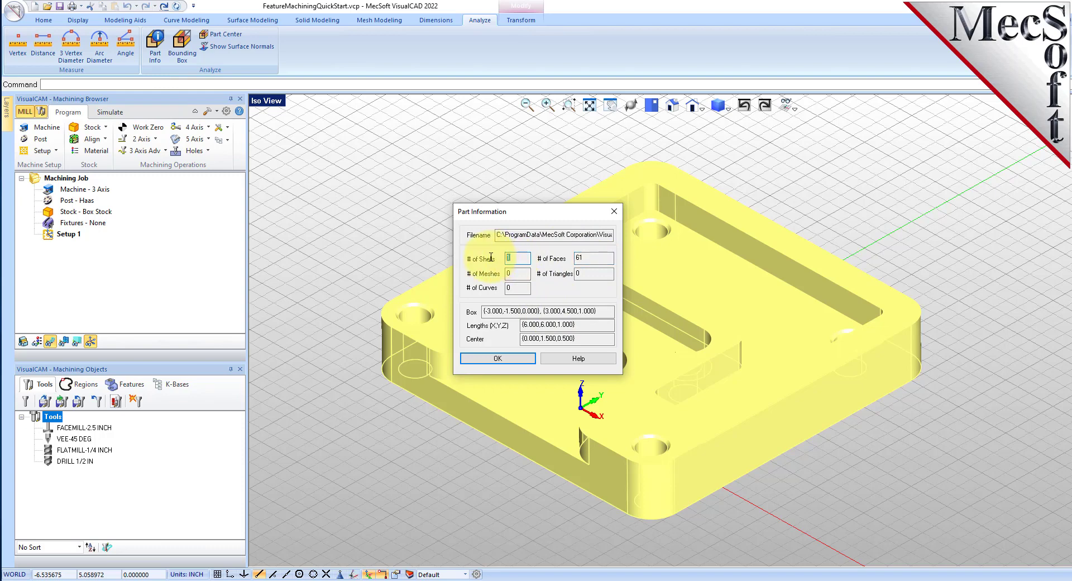
double_click(580, 257)
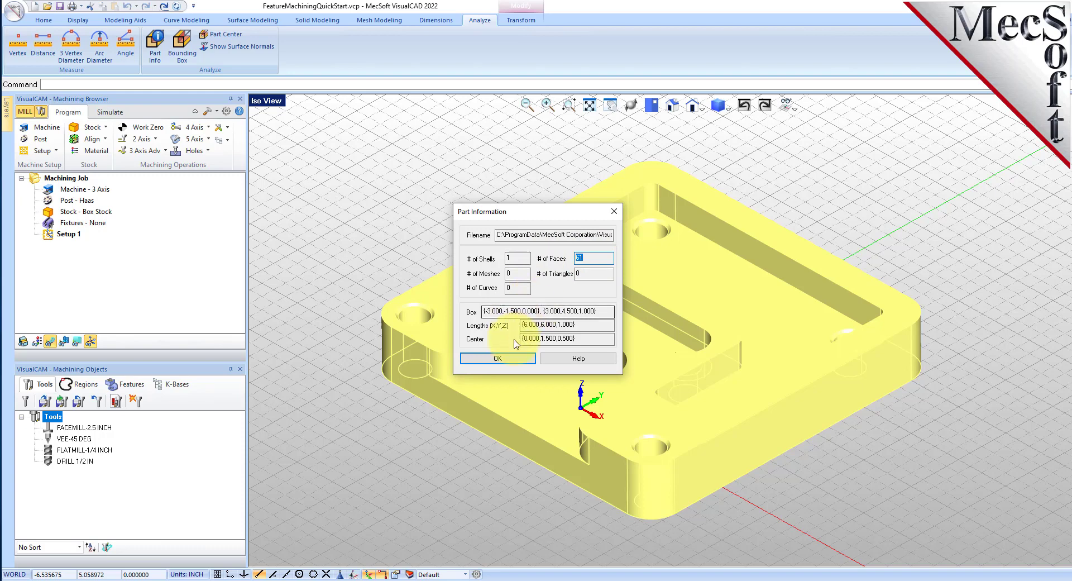
click(486, 358)
click(432, 205)
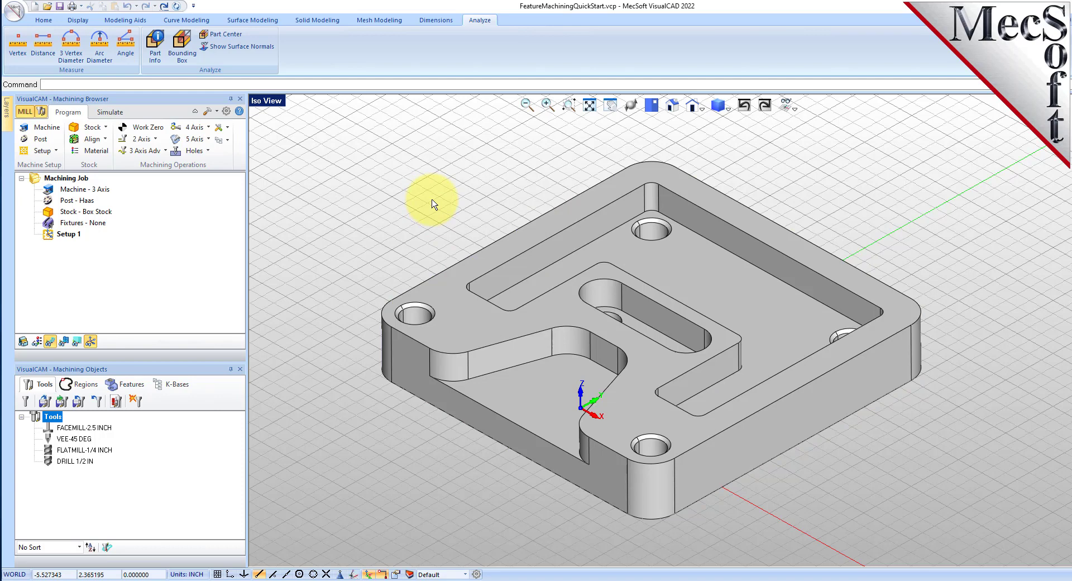
Open the CAM preferences, review the machining settings and set the feature display transparency to about the middle of its range.
click(226, 112)
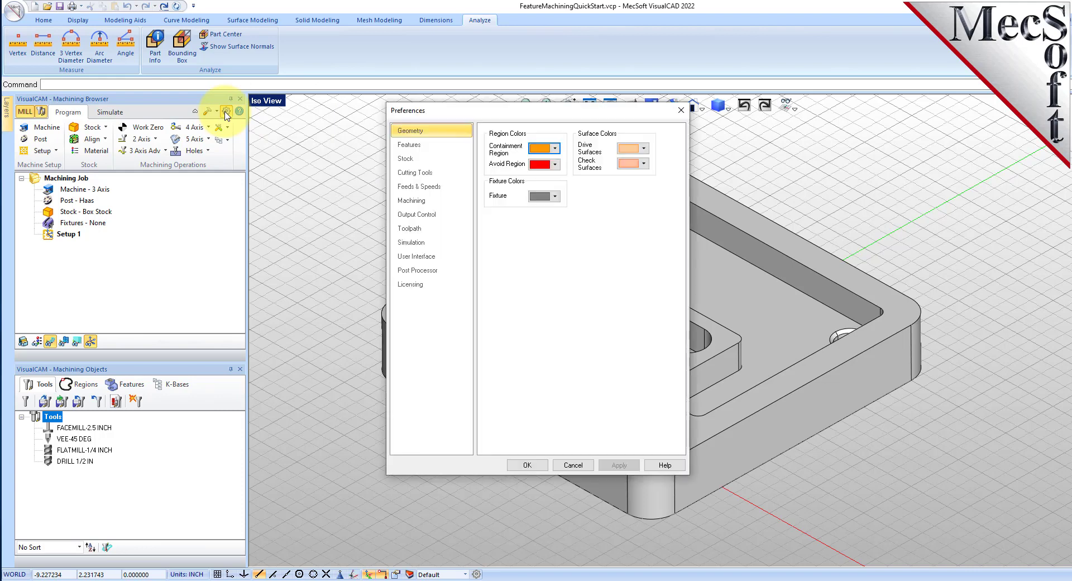
click(412, 202)
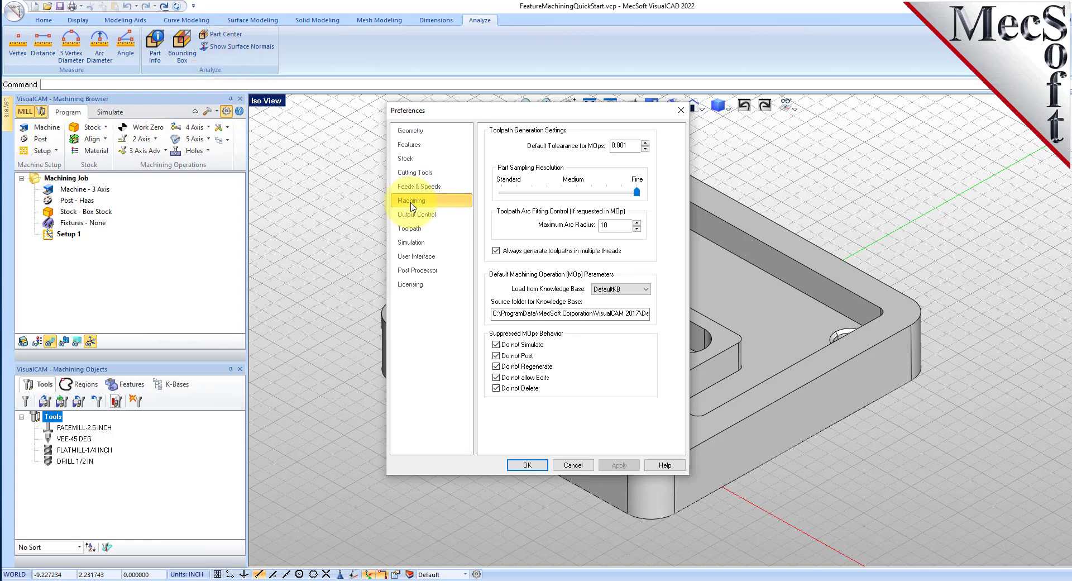
click(413, 146)
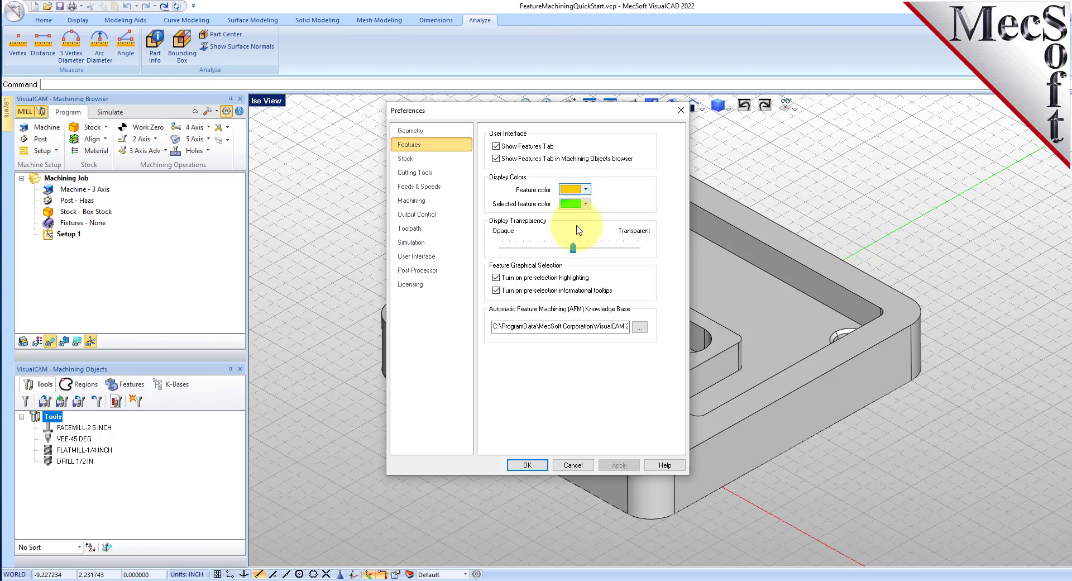
mouse_move(575, 252)
mouse_down()
mouse_move(596, 262)
mouse_move(571, 254)
mouse_up()
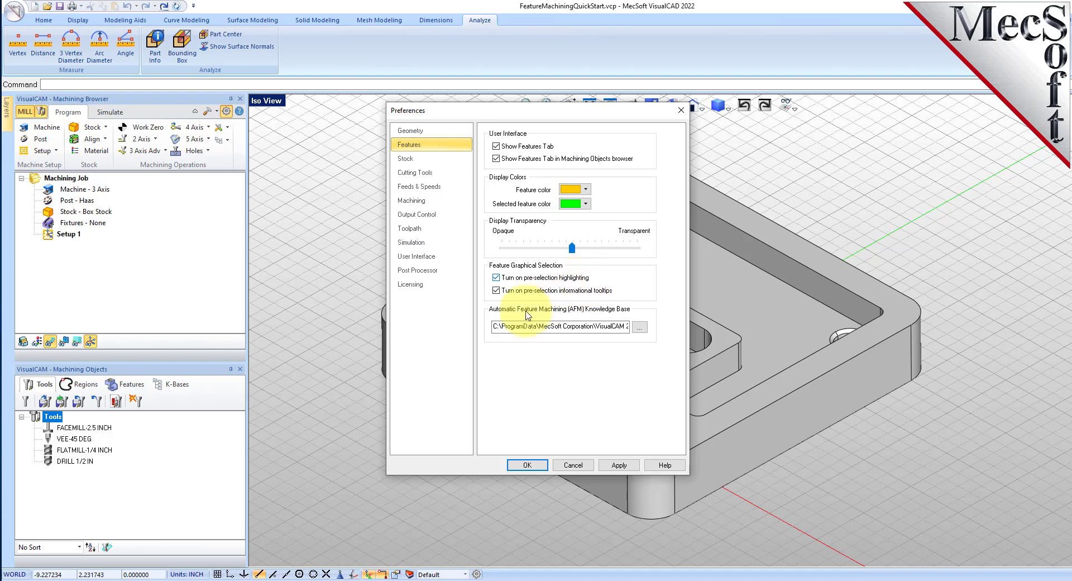
Set the Automatic Feature Machining knowledge base to DefaultAFM_INCH.vkb from the FeatureBasedMachiningKBs folder and accept the preferences.
click(641, 330)
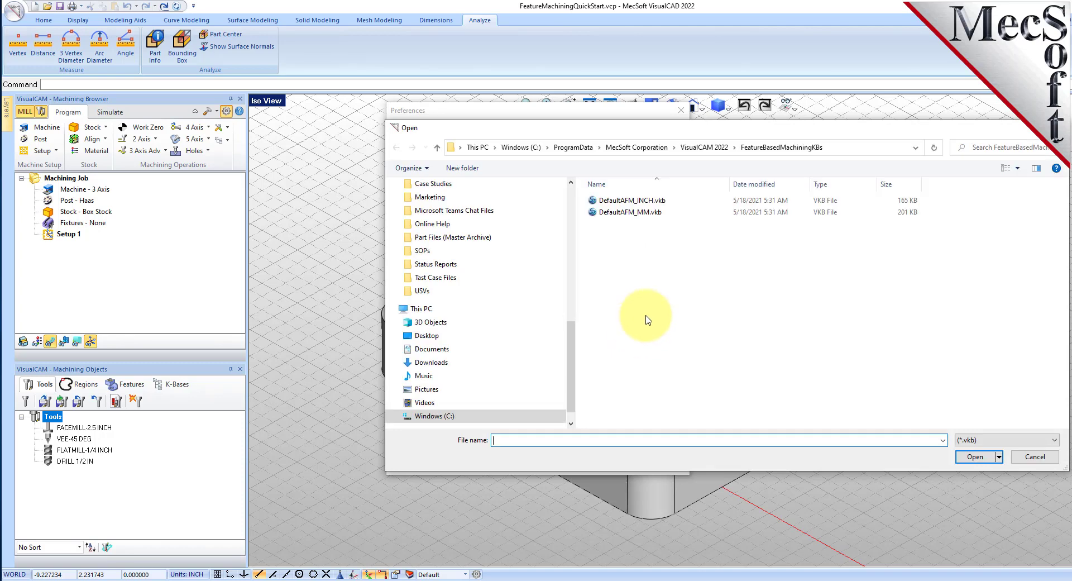
drag(715, 133, 430, 155)
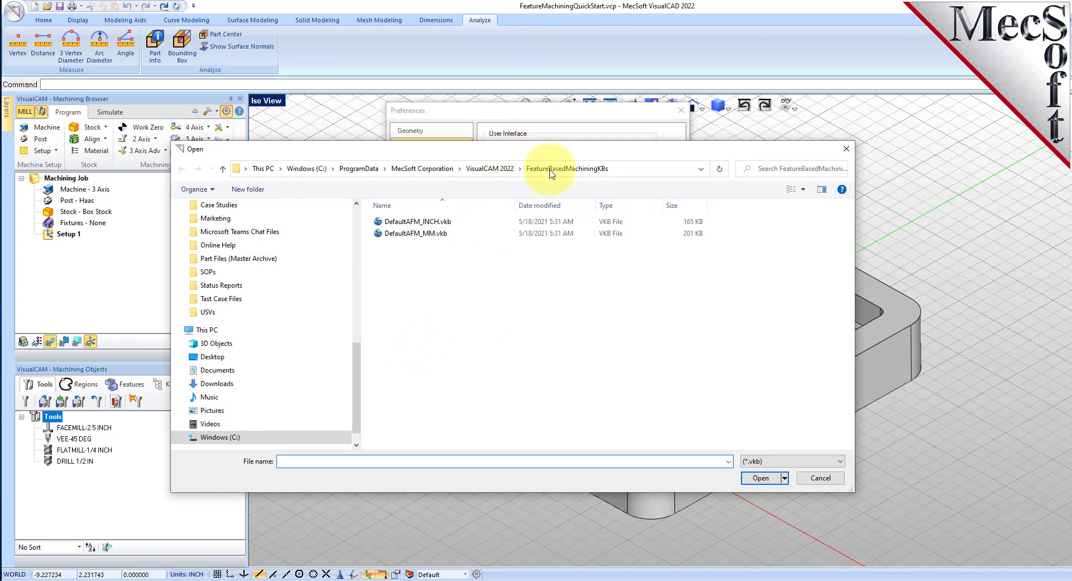
click(645, 170)
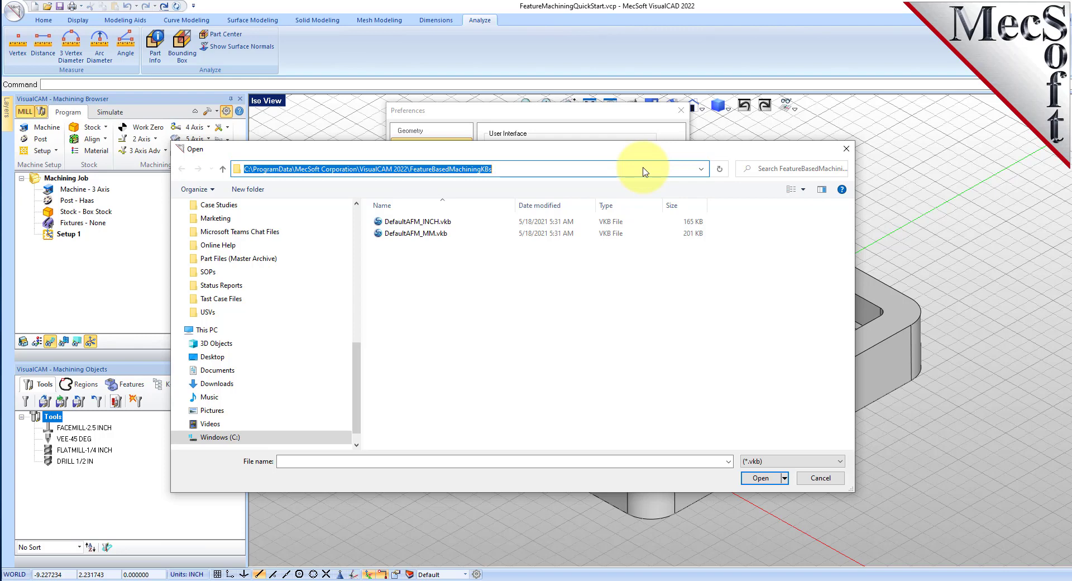
click(434, 224)
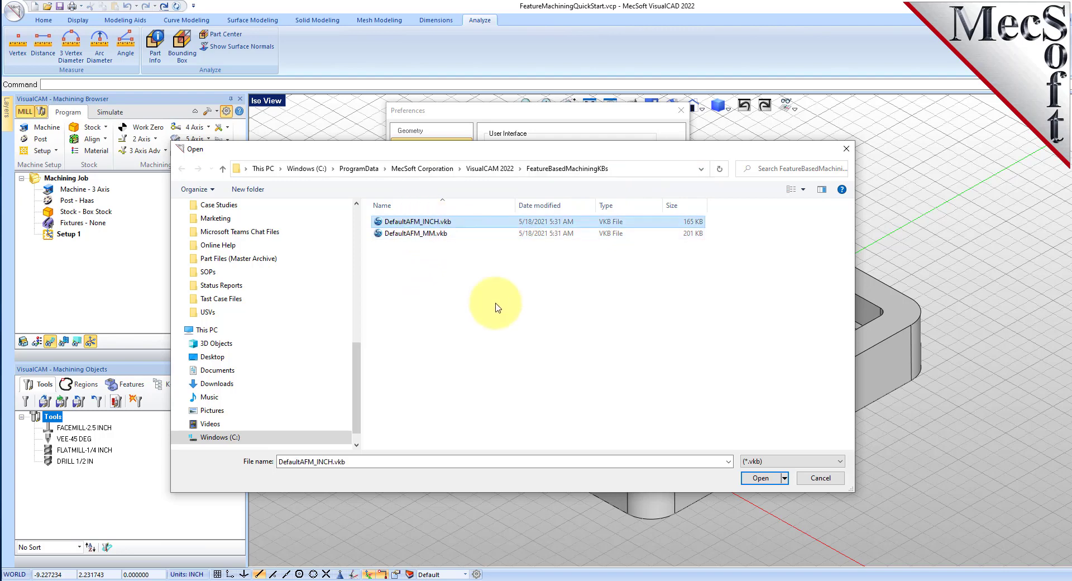
click(760, 477)
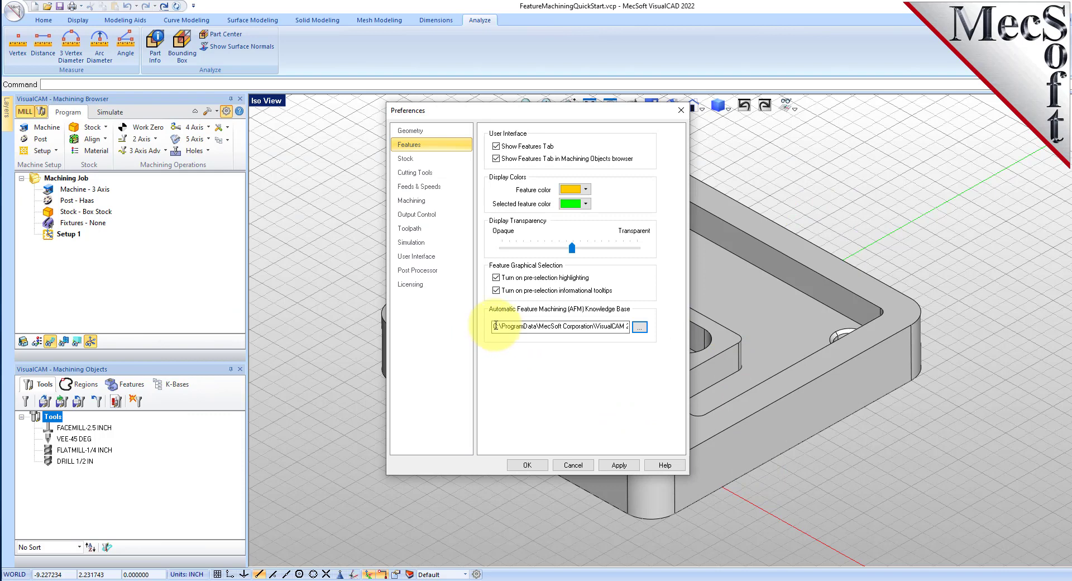
drag(492, 327, 712, 329)
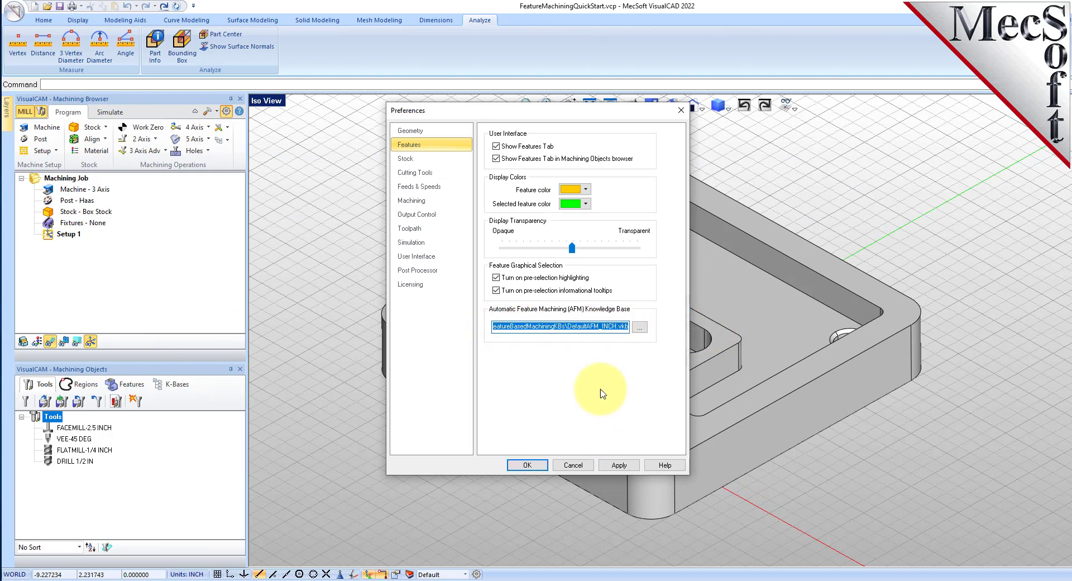
click(604, 326)
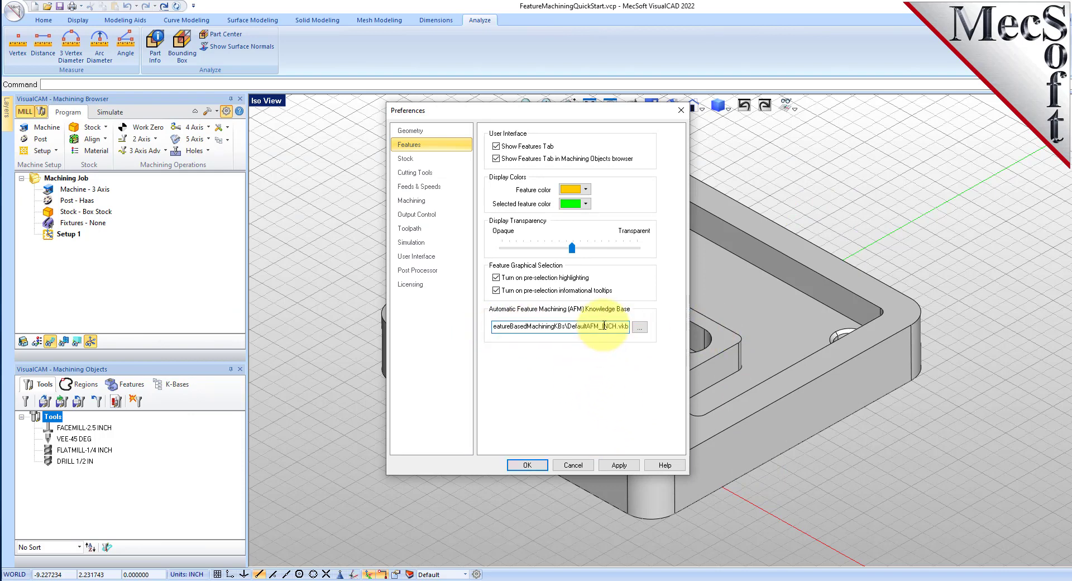
click(527, 465)
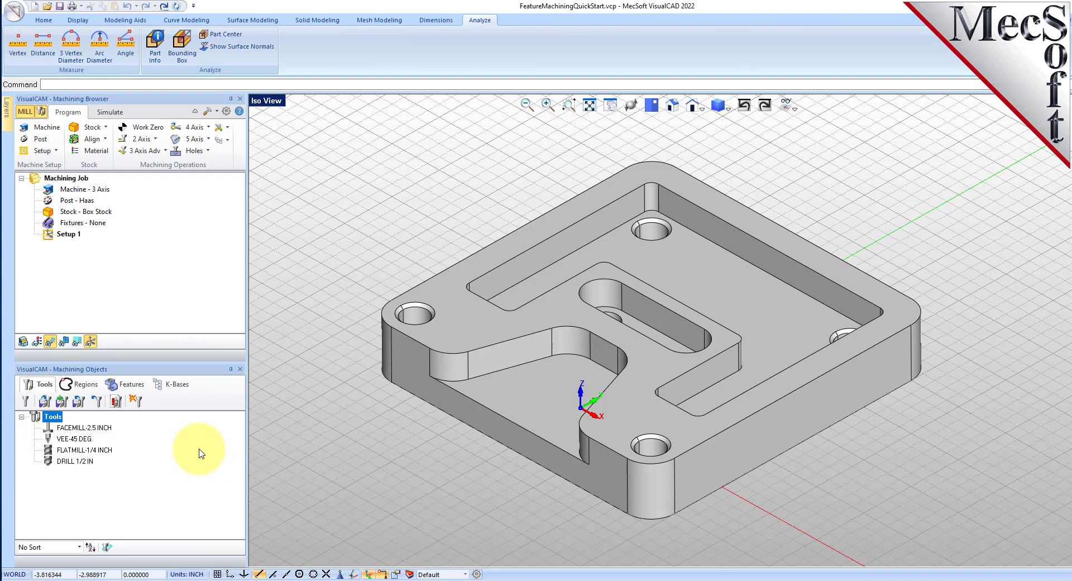
Display the Features list in an enlarged Machining Objects browser and run automatic feature detection on the part.
click(139, 389)
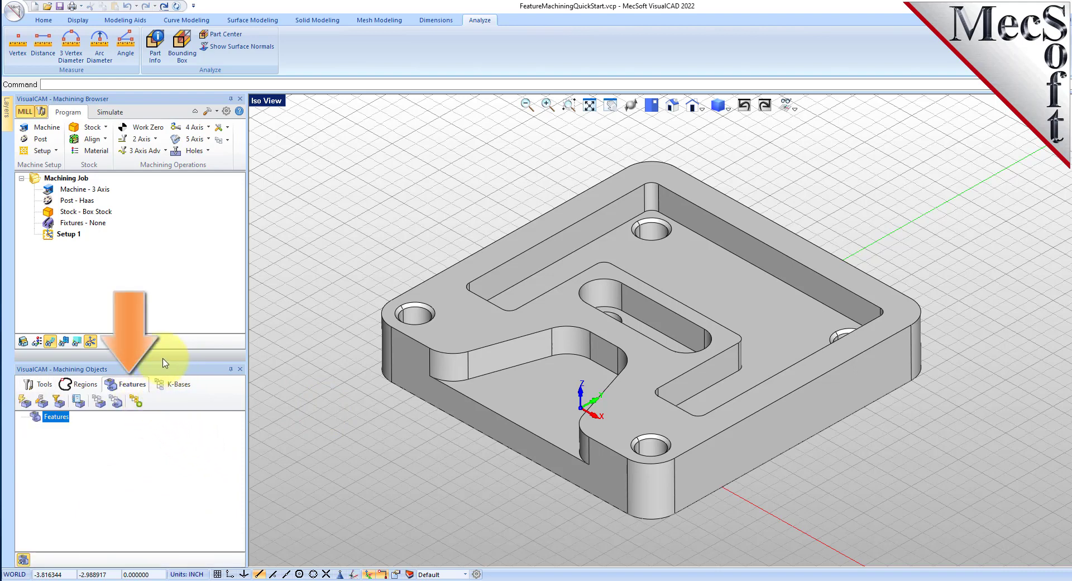
drag(164, 362, 177, 278)
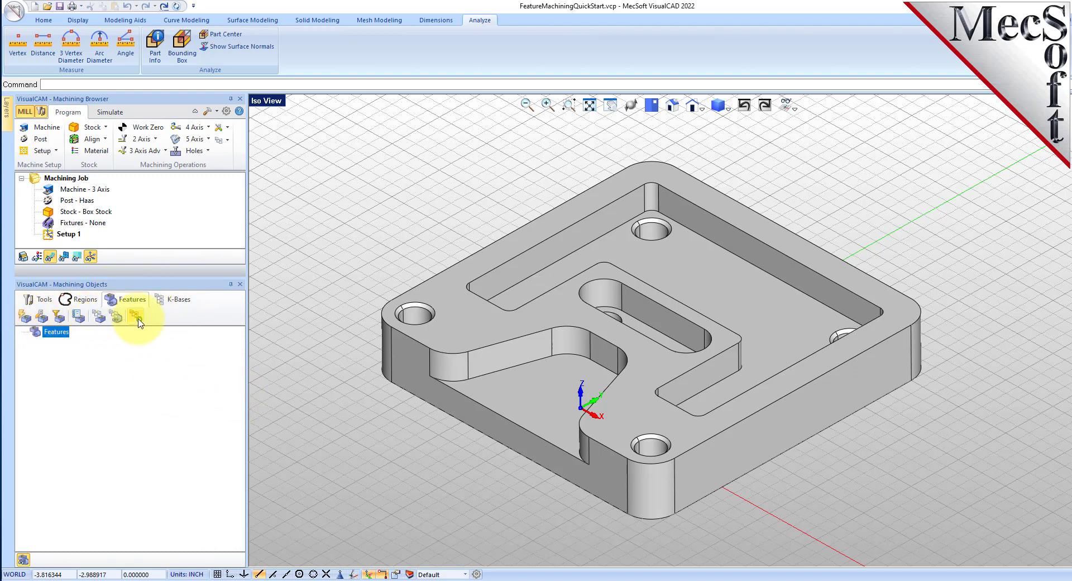
click(26, 321)
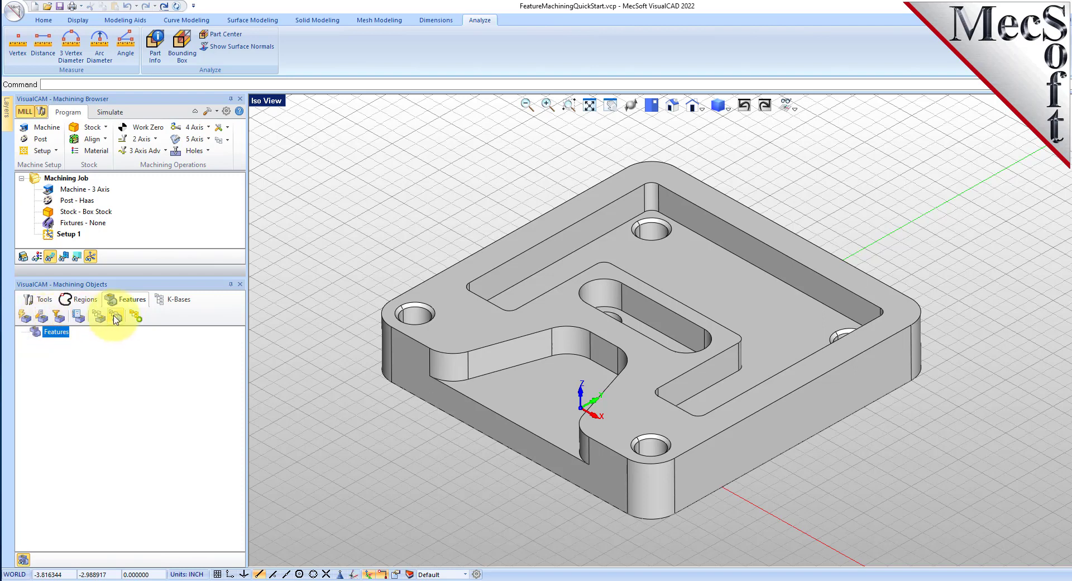
click(30, 322)
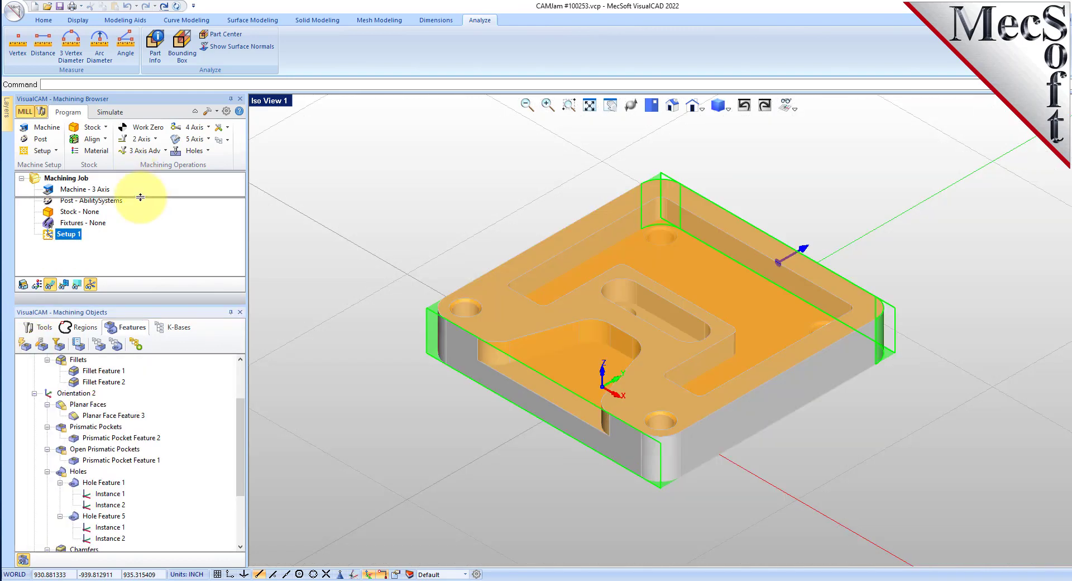
Enlarge the Machining Objects browser and highlight the silhouette, planar face, fillet and prismatic pocket features of Orientations 1 and 2 on the part.
drag(139, 240, 141, 206)
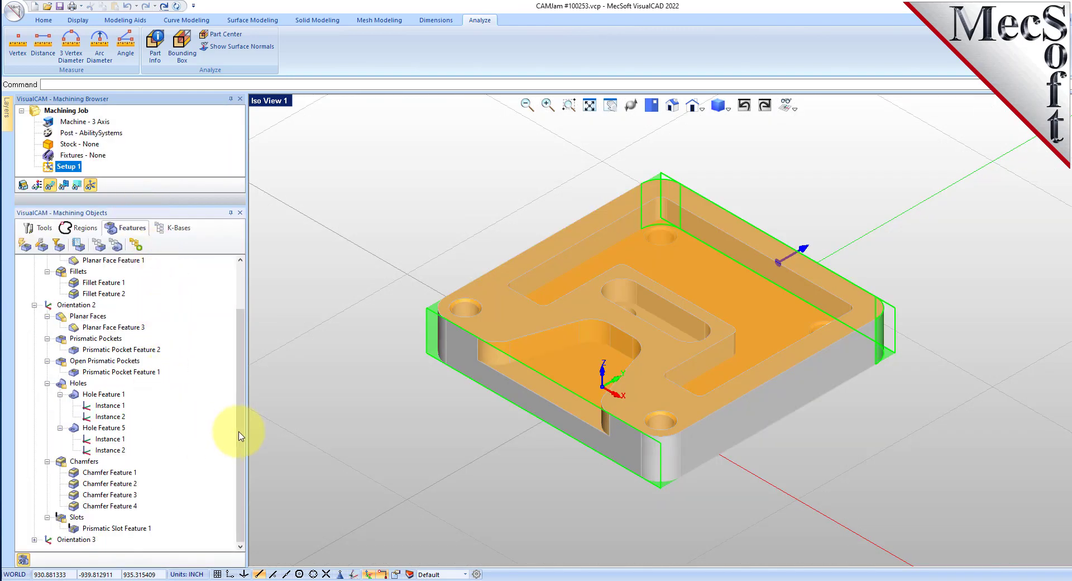
drag(243, 428, 251, 287)
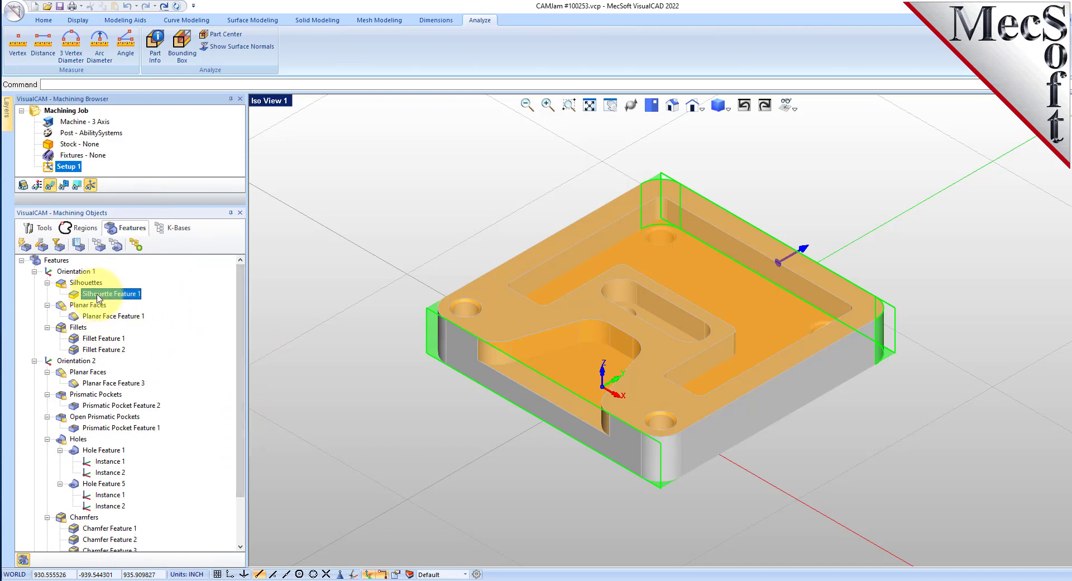
click(99, 317)
click(100, 338)
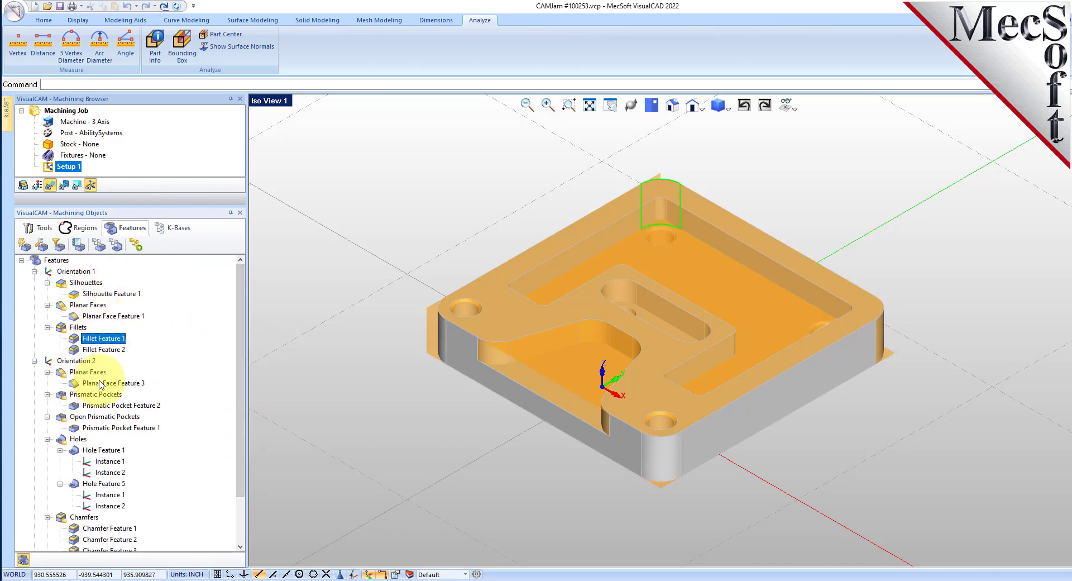
click(96, 383)
click(108, 405)
click(107, 428)
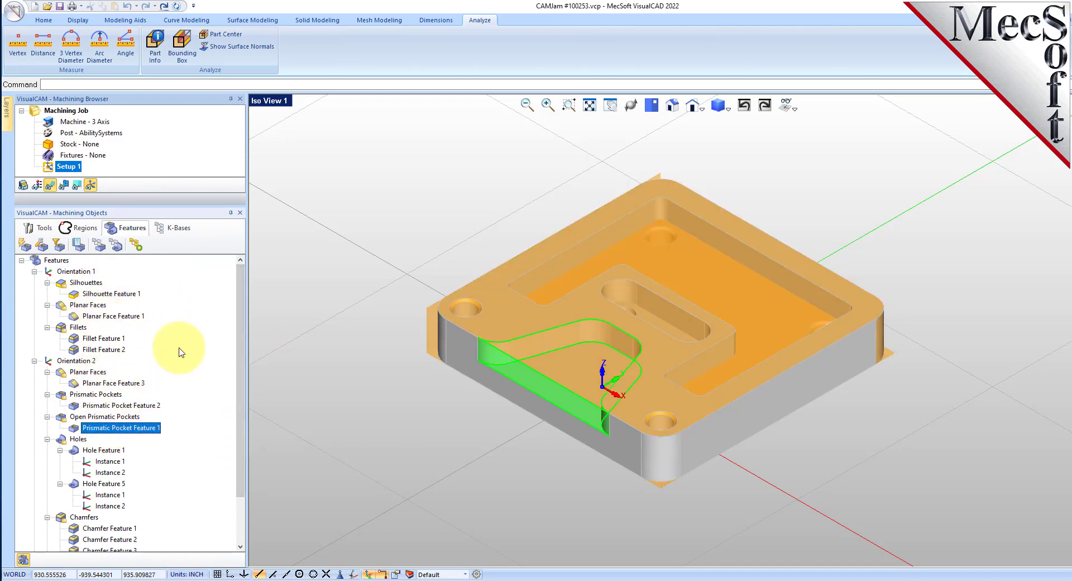
Highlight Hole Feature 1, Chamfer Feature 1 and the Slots group of Orientation 2 on the part.
scroll(186, 345, down, 1)
scroll(186, 345, down, 1)
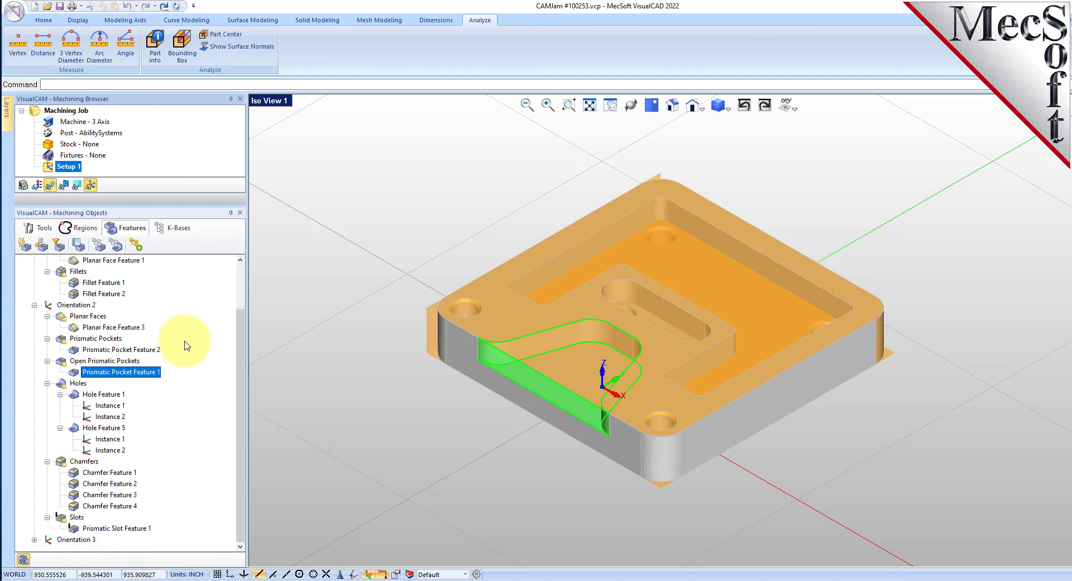
click(103, 395)
click(103, 474)
click(84, 527)
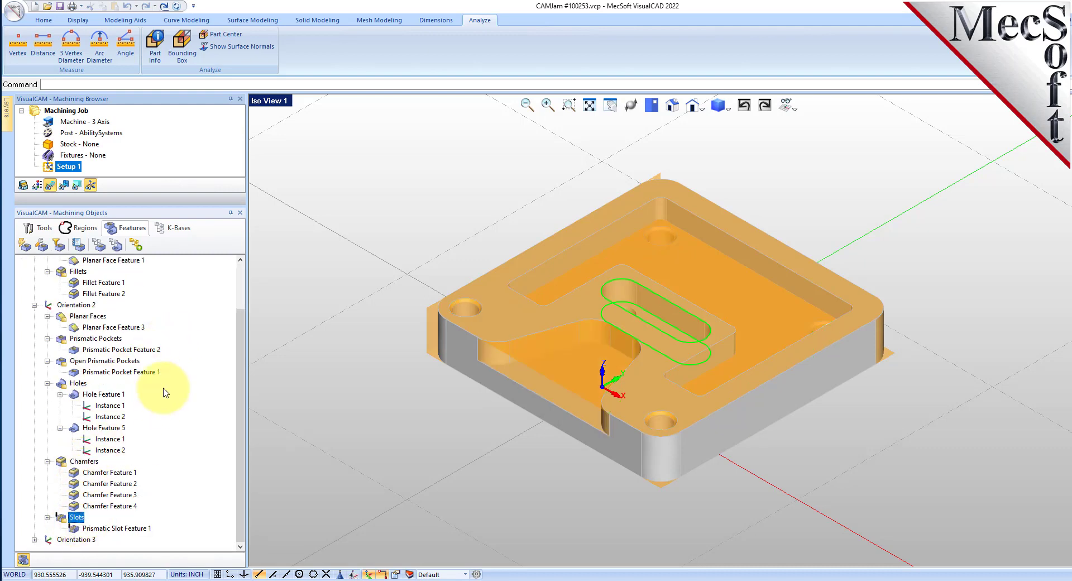
Enlarge the Machining Browser again and review the Silhouettes group and Planar Face Feature 1 of Orientation 1 on the part.
scroll(167, 384, up, 2)
drag(137, 203, 142, 339)
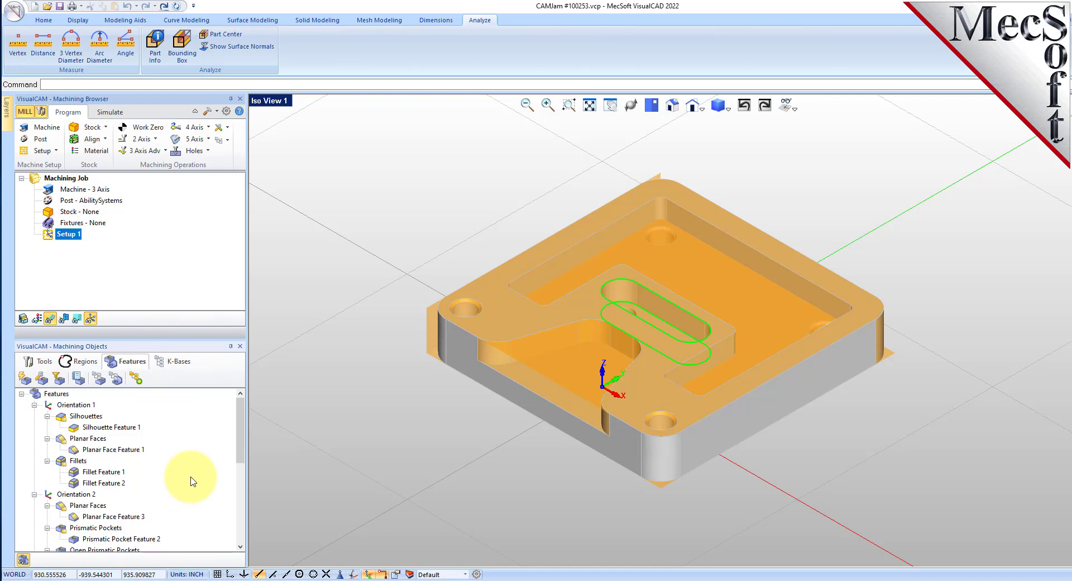
click(91, 419)
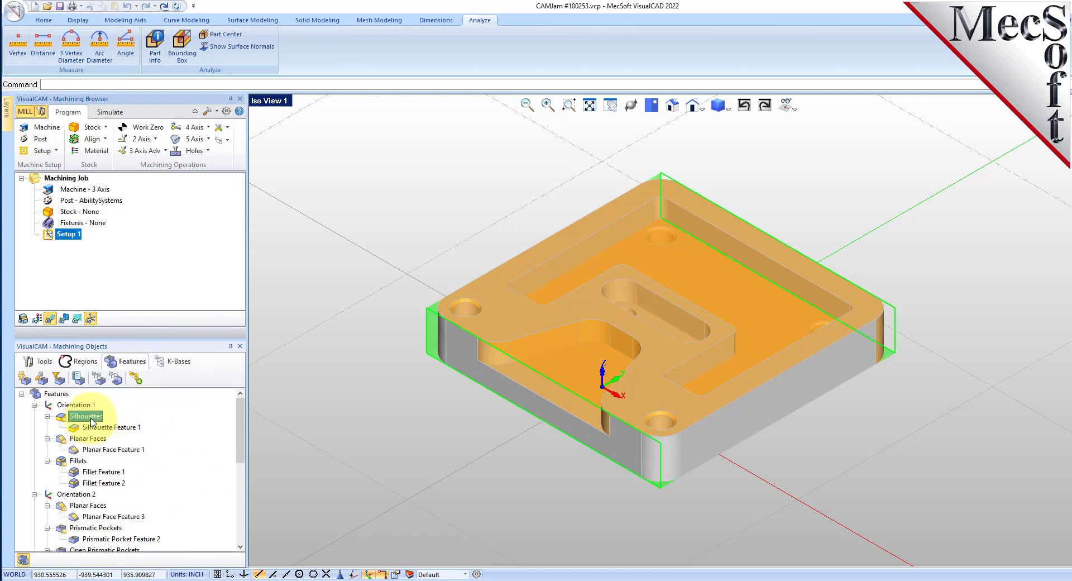
click(109, 452)
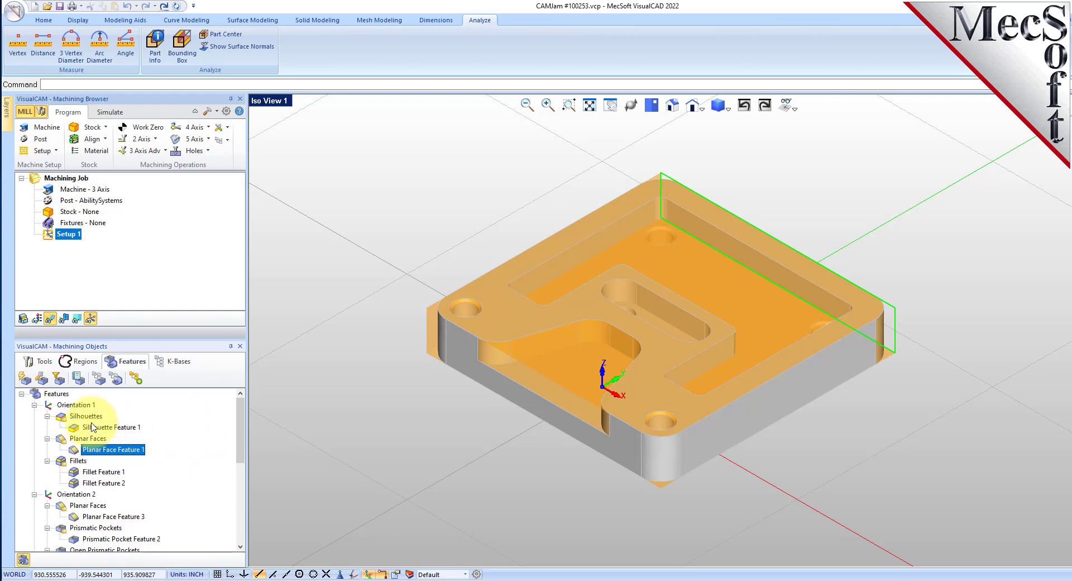
click(56, 394)
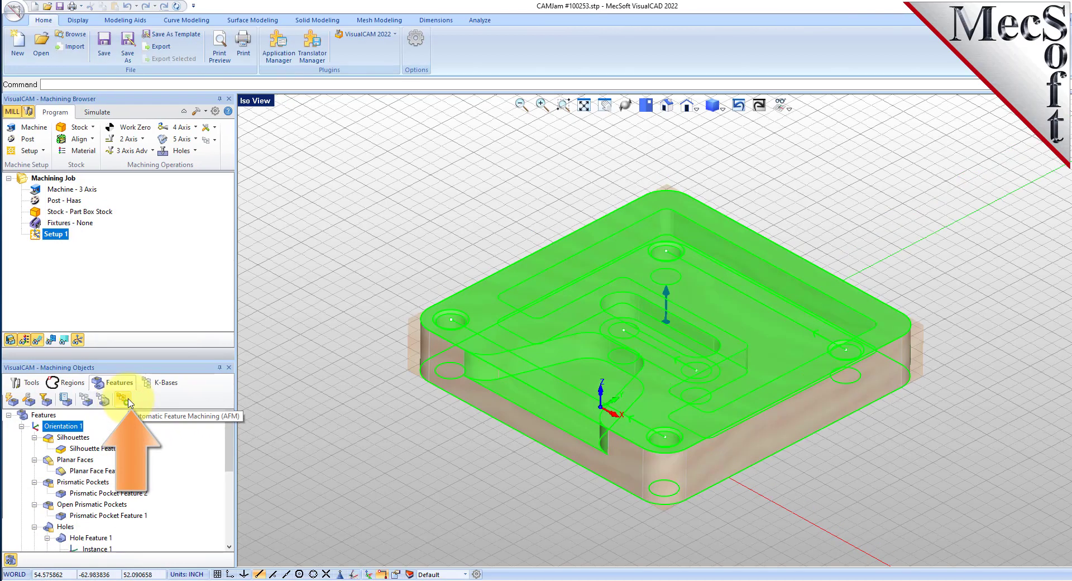
Run Automatic Feature Machining on Orientation 1 and delete all the generated operations from Setup 1.
click(123, 400)
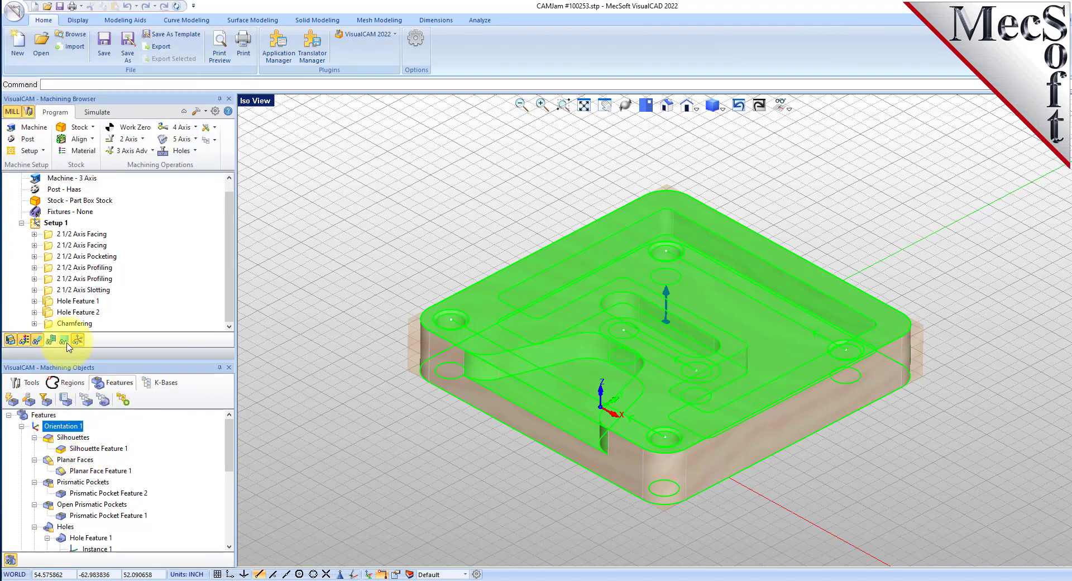
click(51, 237)
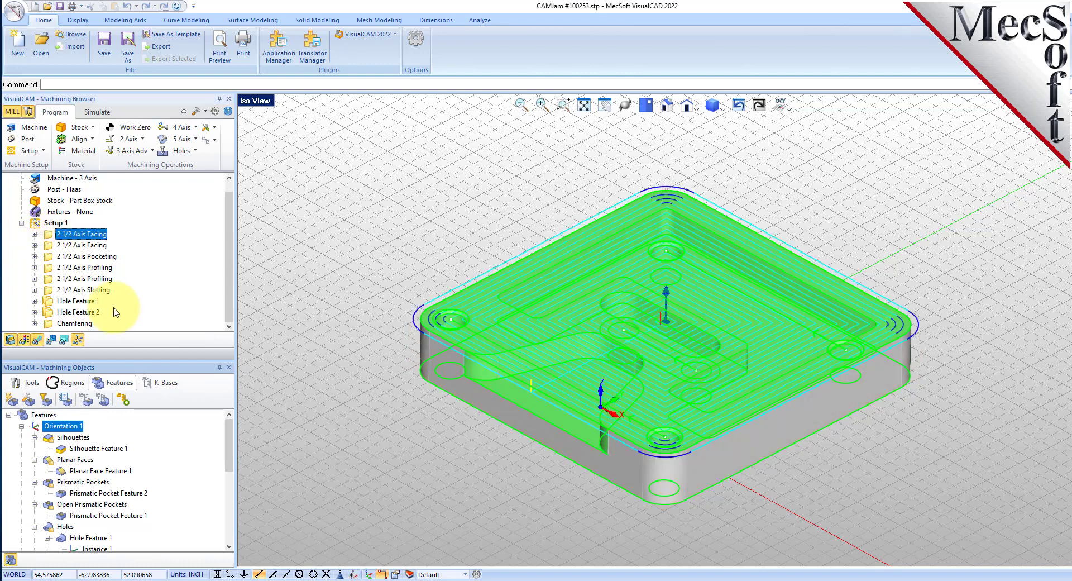
key(Delete)
key(Delete)
key(Delete)
key(Delete)
key(Delete)
key(Delete)
key(Delete)
key(Delete)
key(Delete)
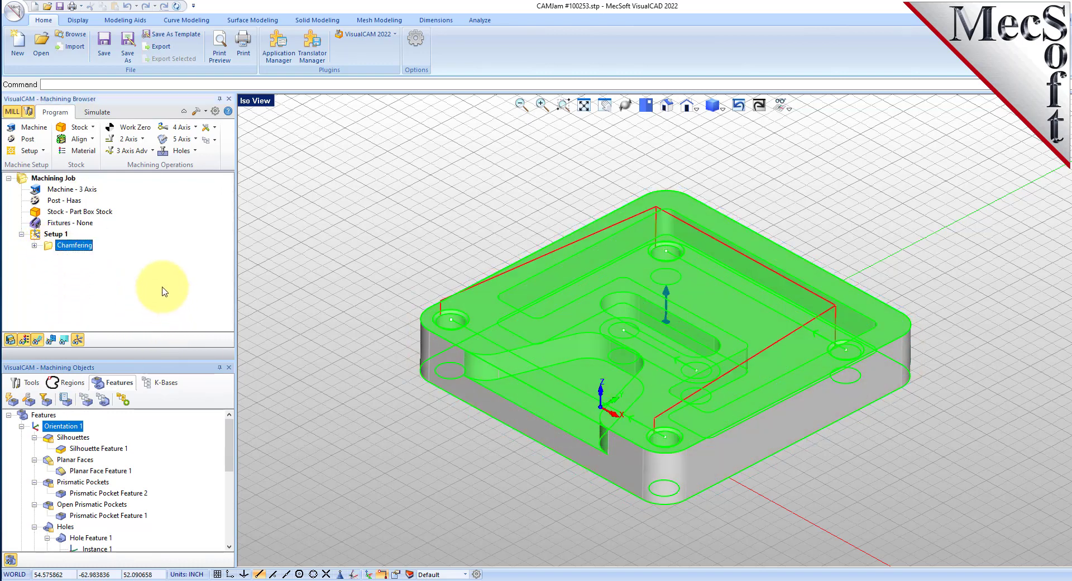
Generate the machining operations for Orientation 1 with Automatic Feature Machining and enlarge the Machining Browser to show the whole operation list.
click(69, 459)
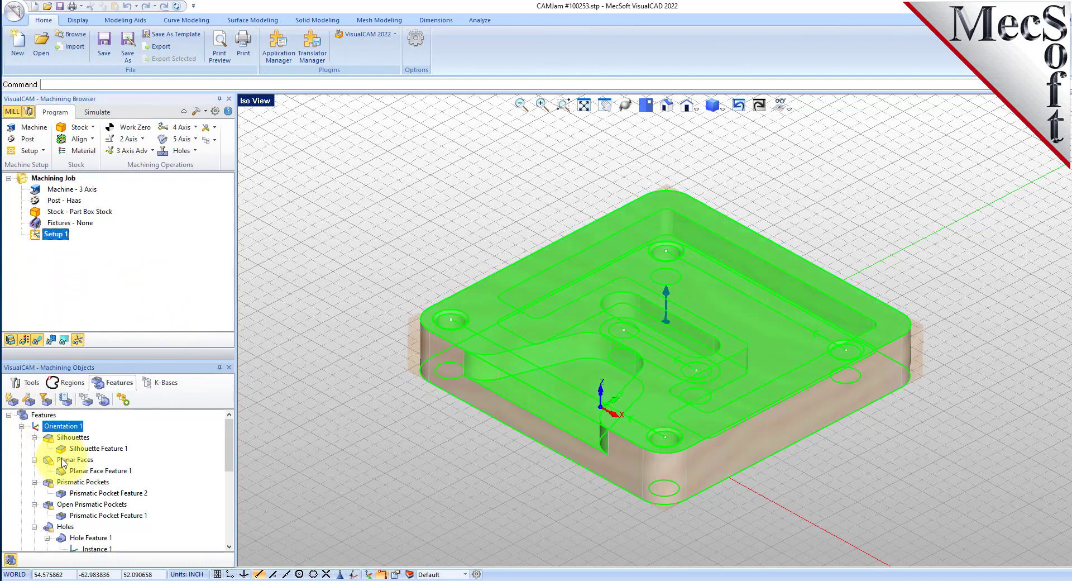
click(55, 426)
click(123, 400)
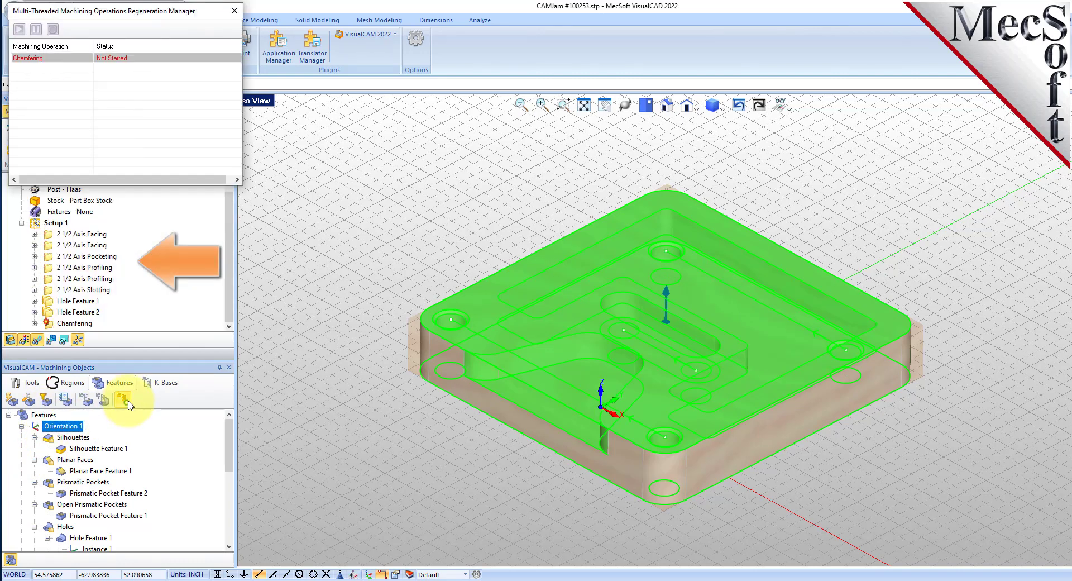
drag(155, 369, 154, 404)
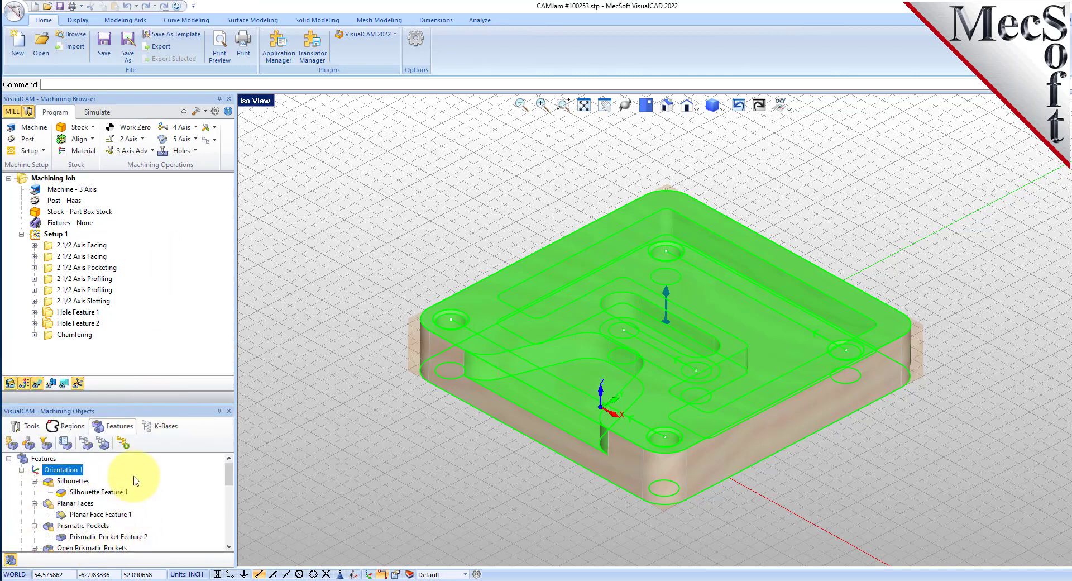
Display the toolpaths of the 2 1/2 Axis Facing, Pocketing, Profiling and Slotting operations in Setup 1 one after another.
click(61, 245)
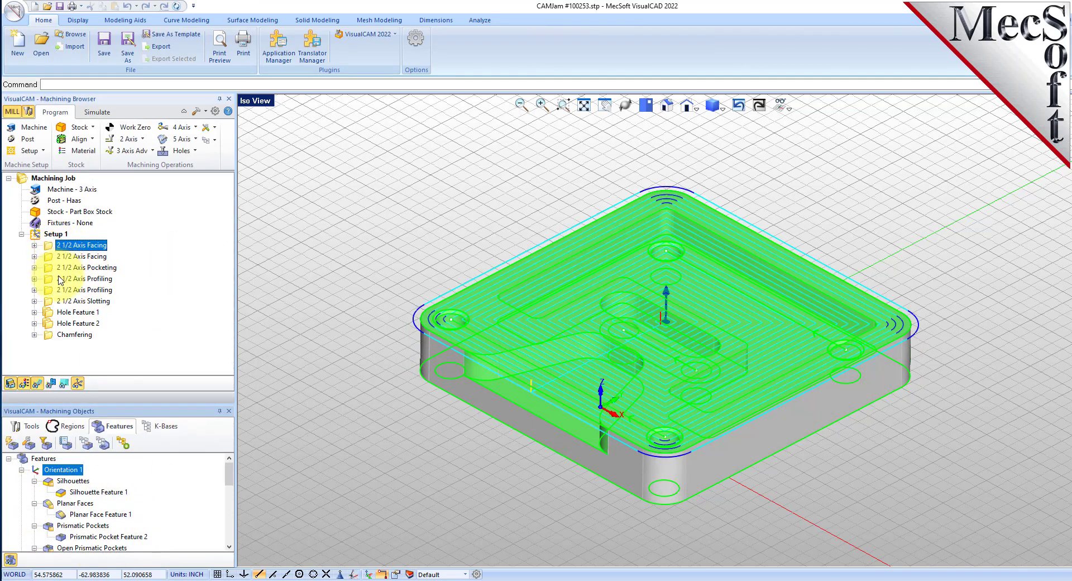
click(55, 256)
click(51, 268)
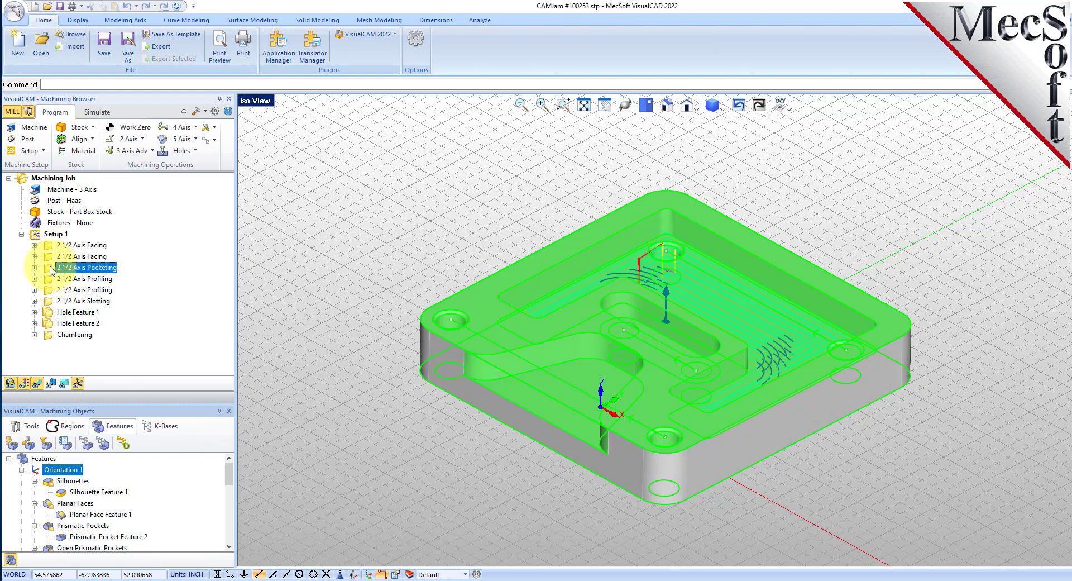
click(52, 279)
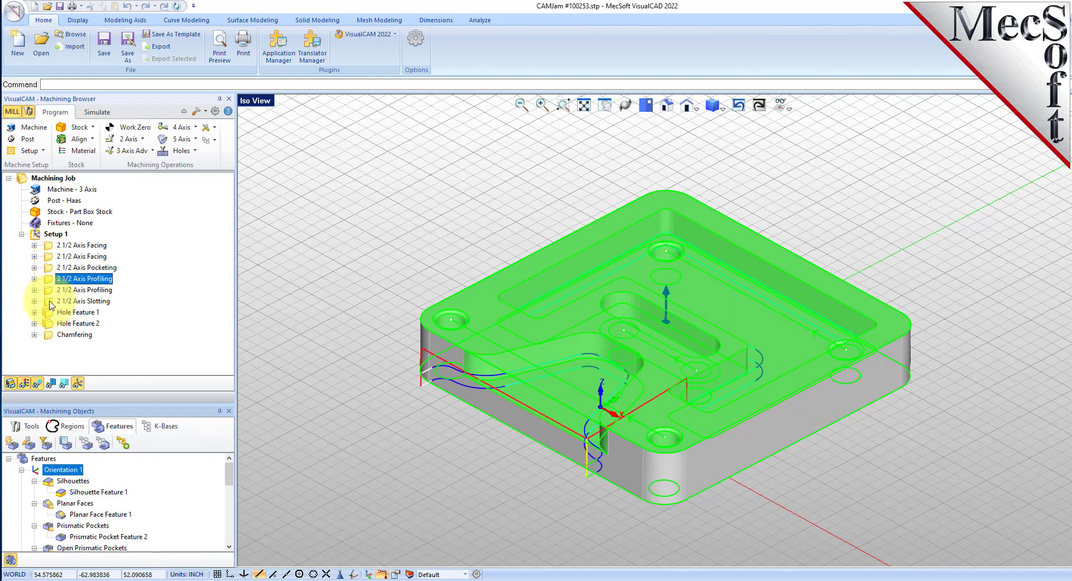
click(53, 290)
click(50, 302)
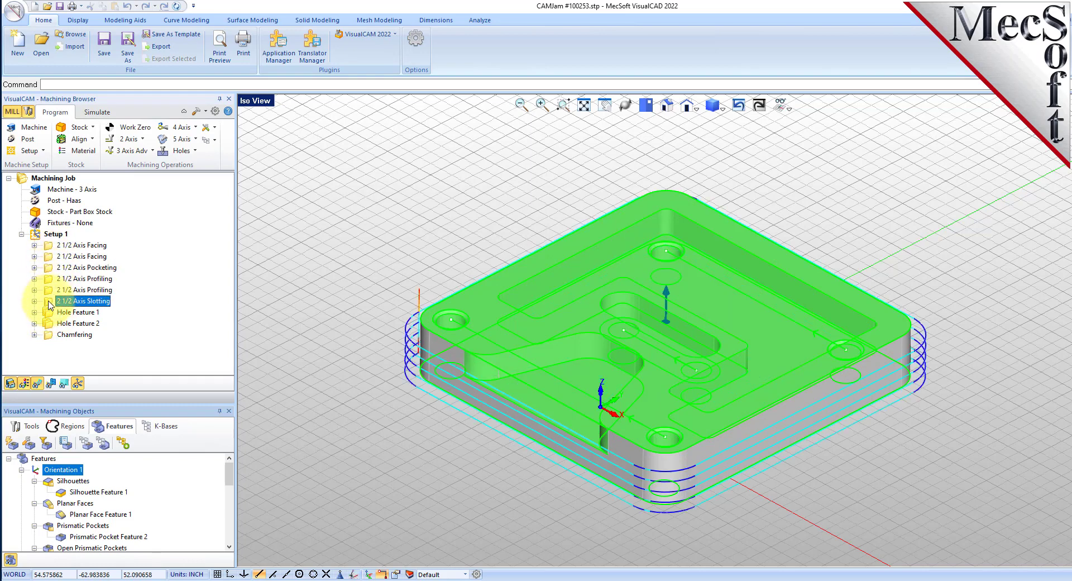
Highlight the Prismatic Pockets, display the Hole Feature 1, Hole Feature 2, Chamfering and first Facing toolpaths, and clear the feature highlight.
click(76, 525)
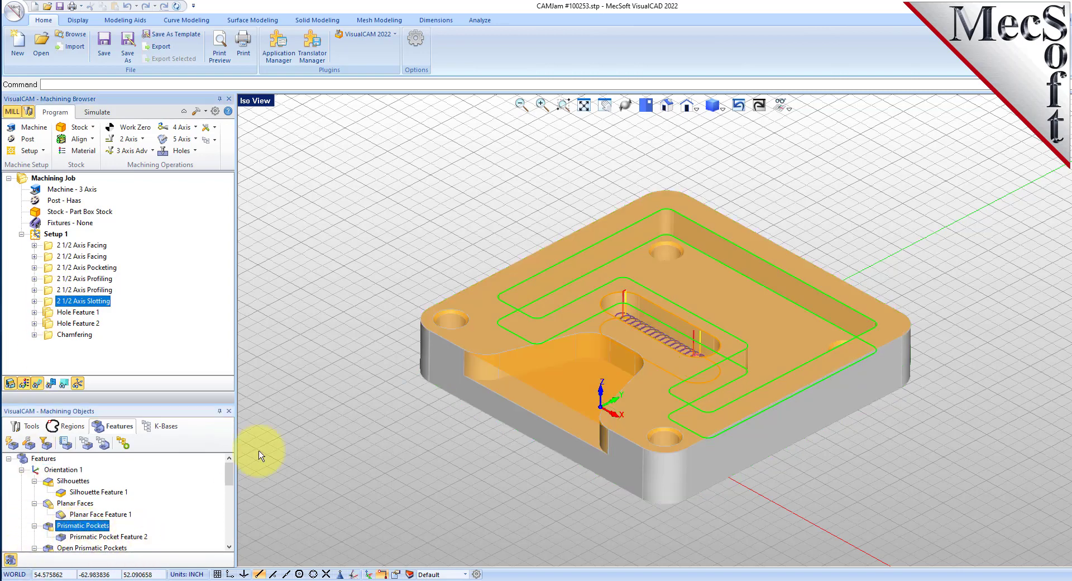
click(65, 312)
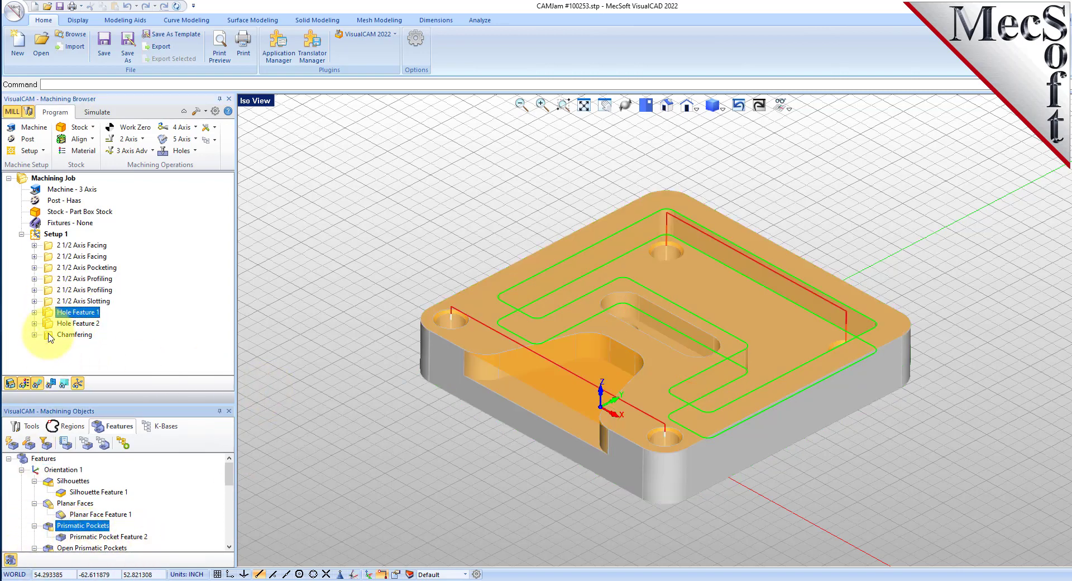
click(54, 323)
click(50, 335)
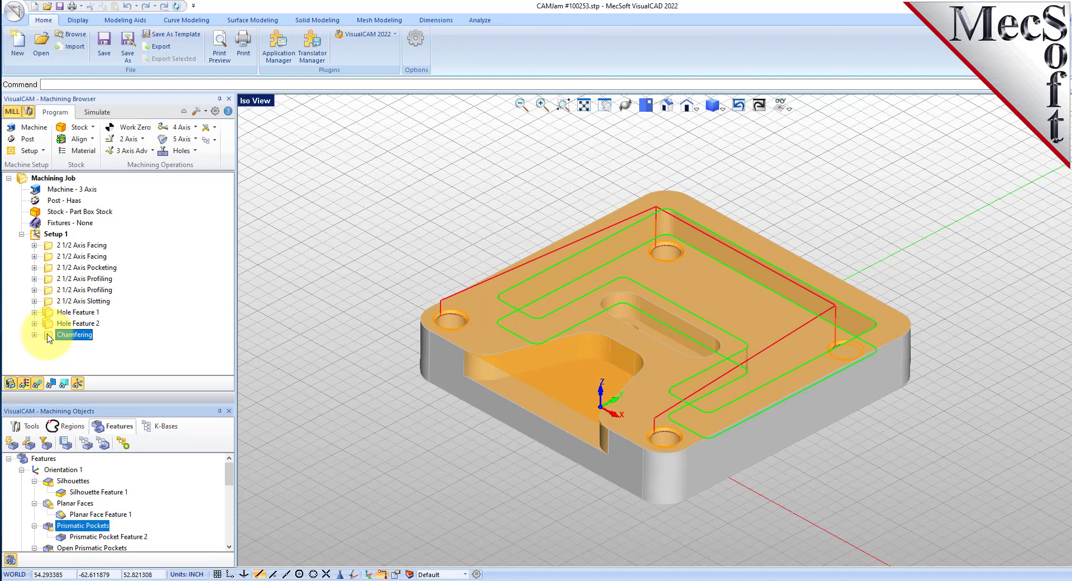
click(51, 245)
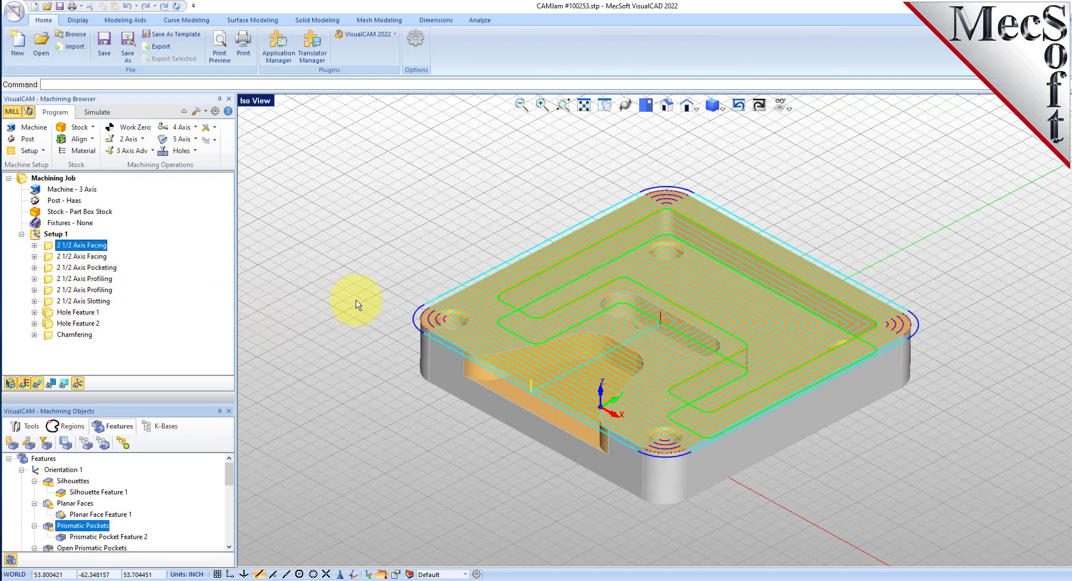
click(377, 231)
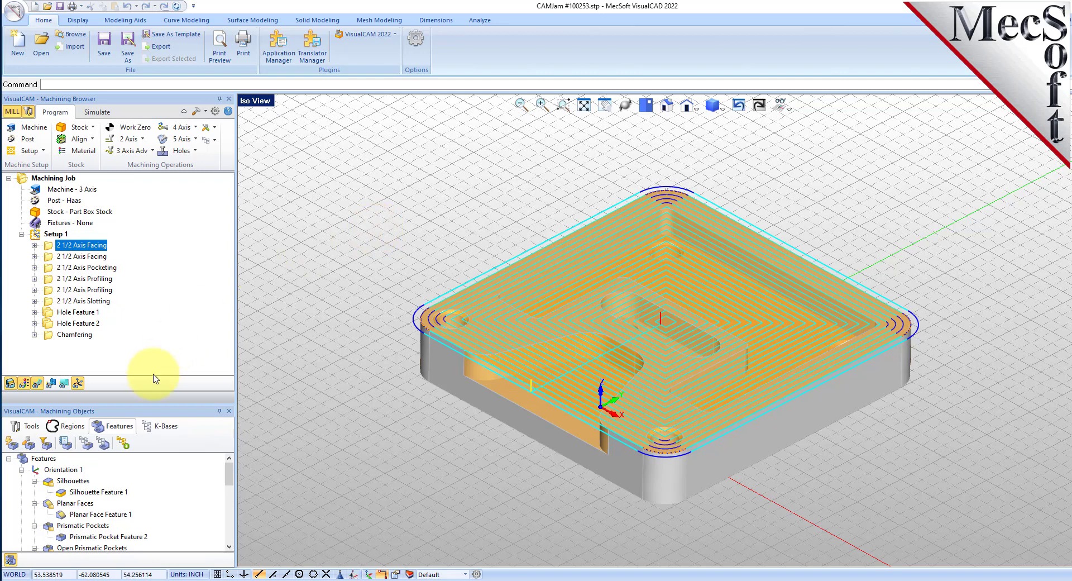
Enlarge the Machining Objects browser and delete the generated operations and Setup 1 from the machining job.
drag(145, 403, 146, 375)
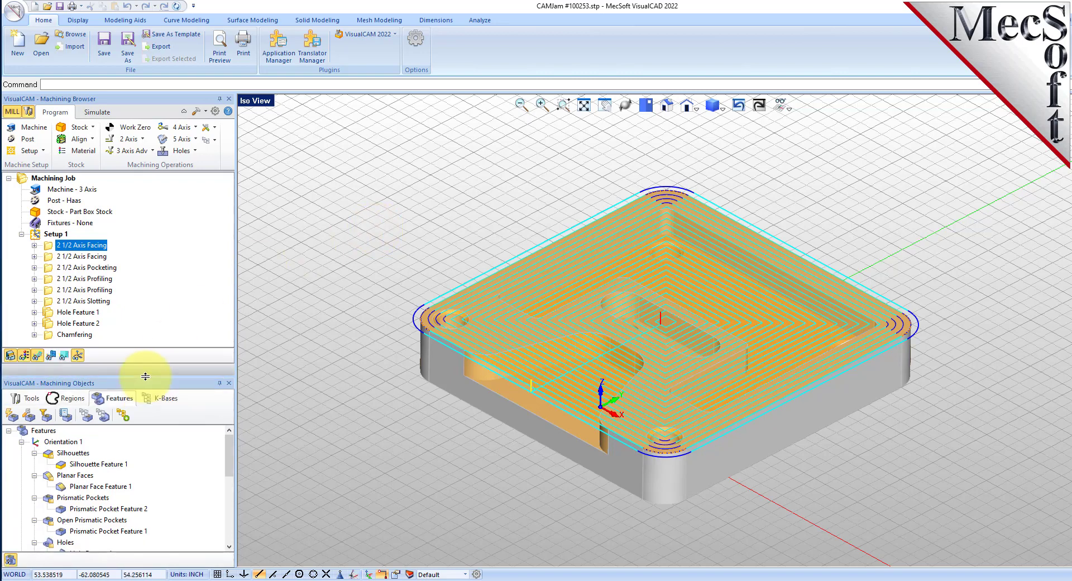
key(Delete)
key(Delete)
key(Delete)
key(Delete)
key(Delete)
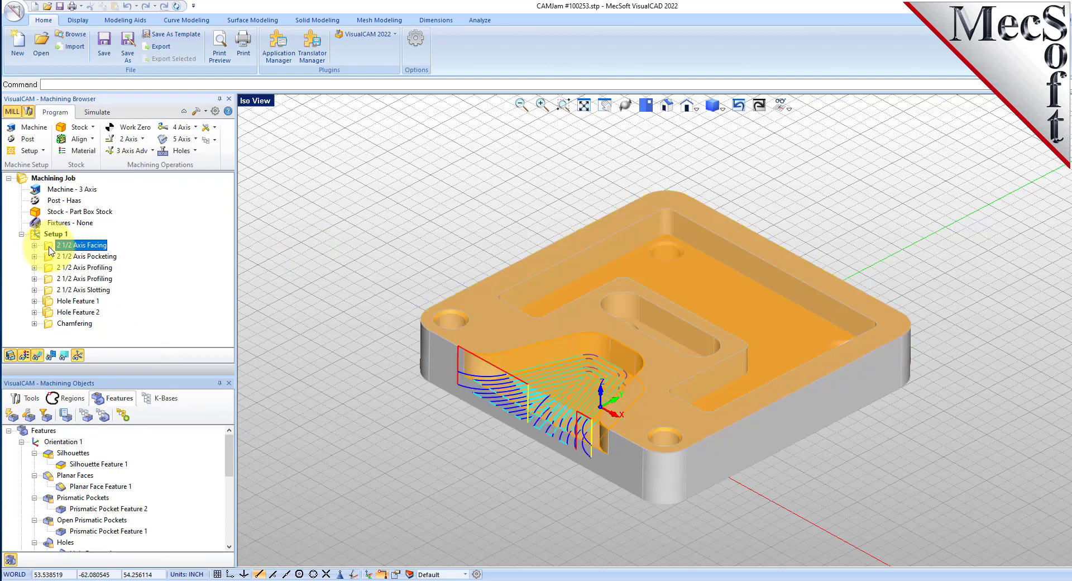
key(Delete)
click(44, 233)
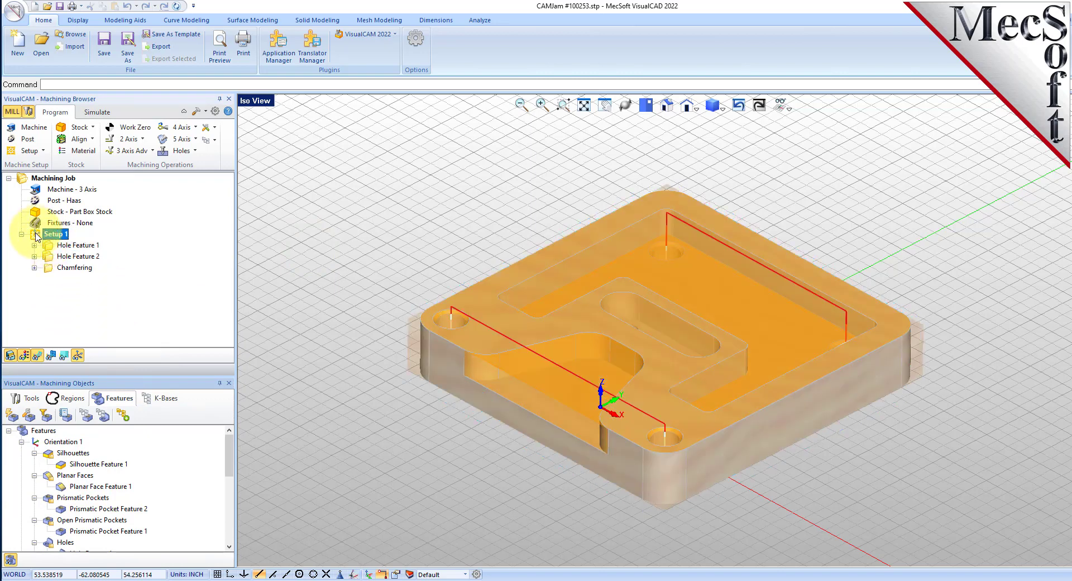
key(Delete)
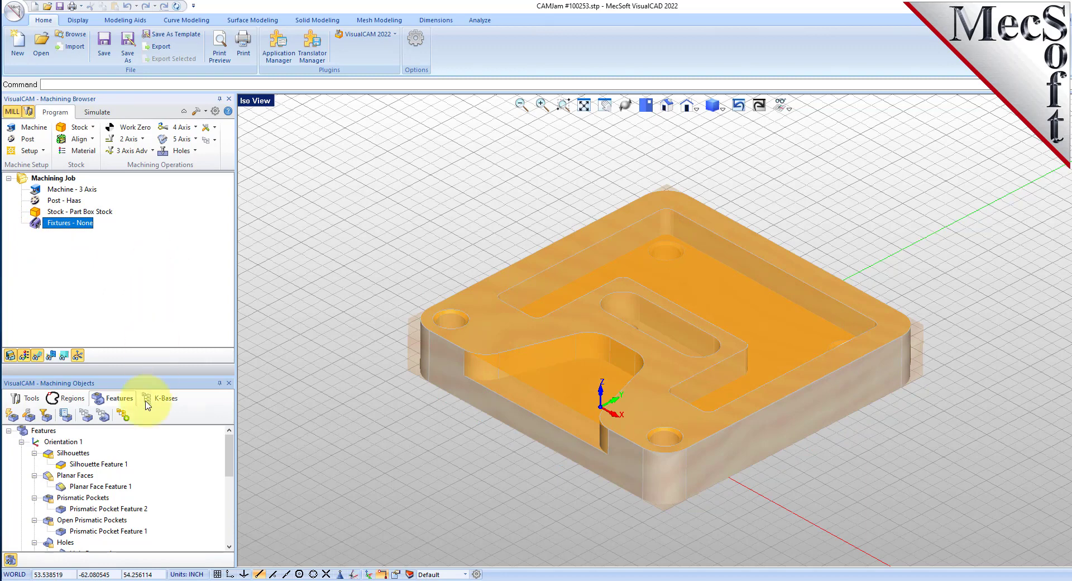
Delete Orientation 1 with all its detected features and clear the selection in the Features list.
double_click(71, 445)
key(Delete)
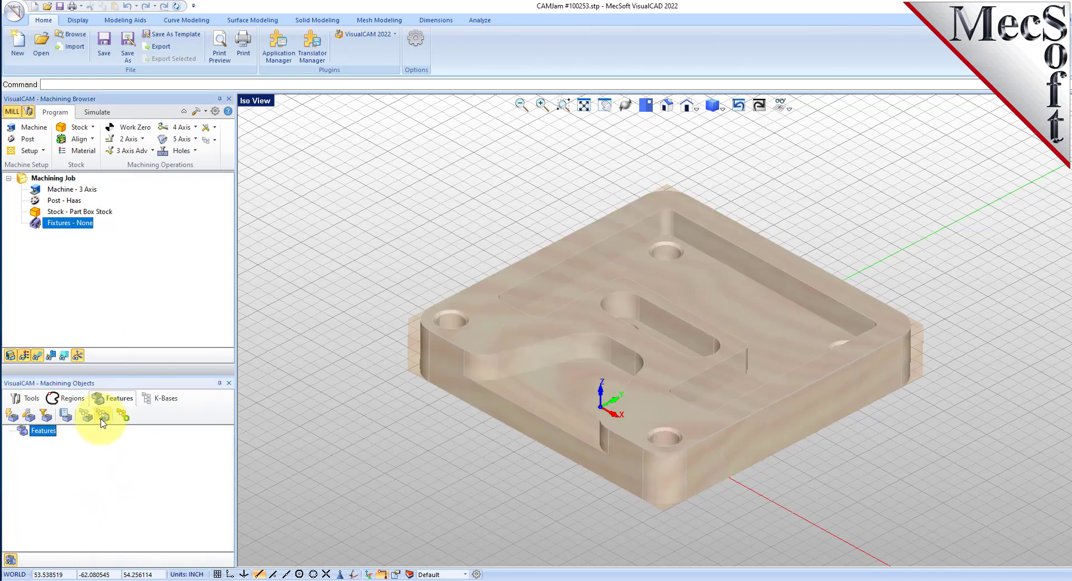
click(284, 318)
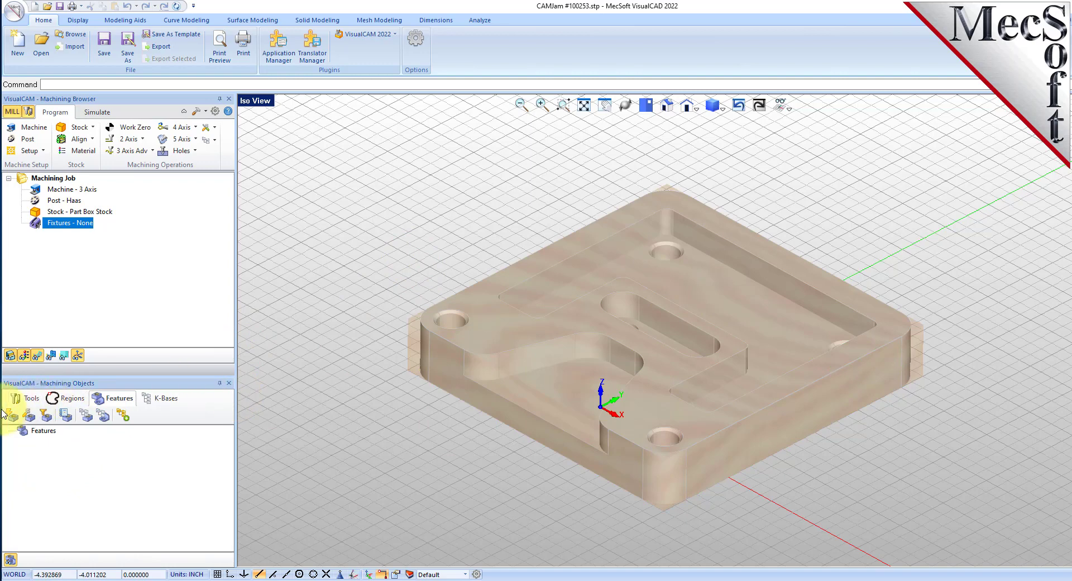
Detect the machinable features interactively from the part's top planar face and show the start of the new feature list.
click(31, 415)
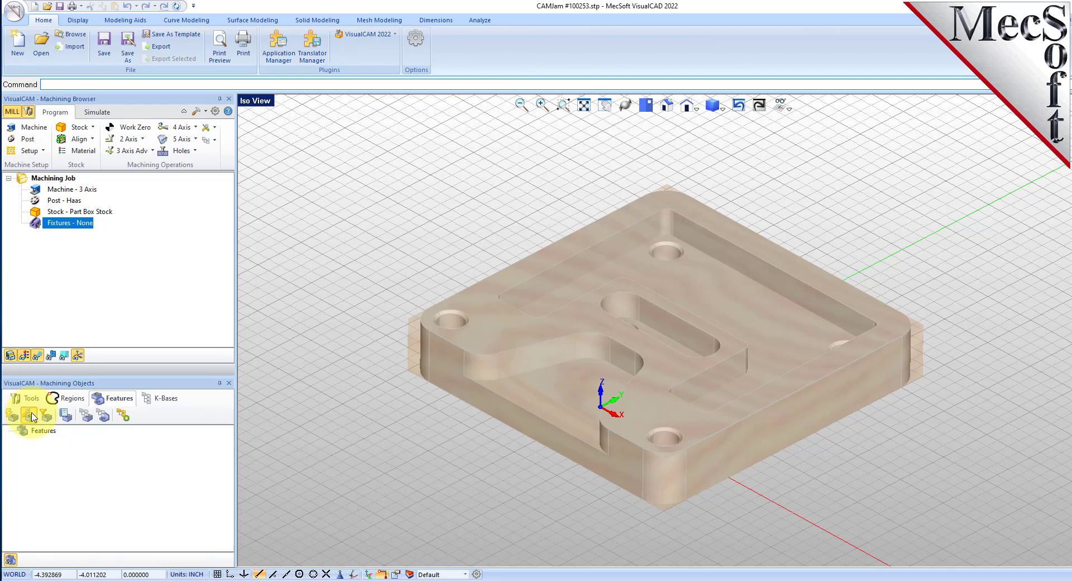
click(512, 333)
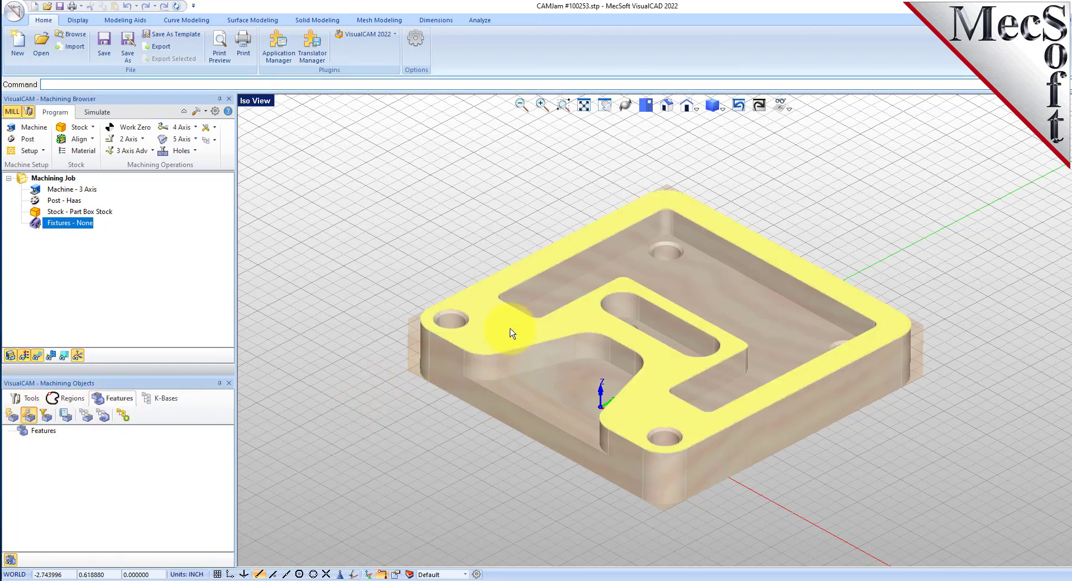
right_click(512, 333)
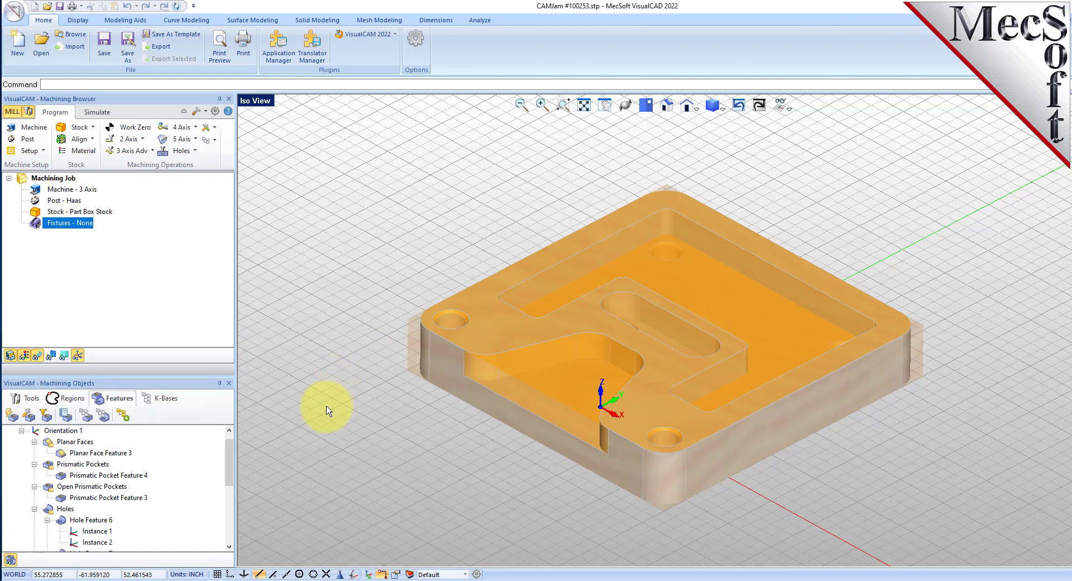
mouse_move(232, 455)
mouse_down()
mouse_move(231, 533)
mouse_move(221, 441)
mouse_up()
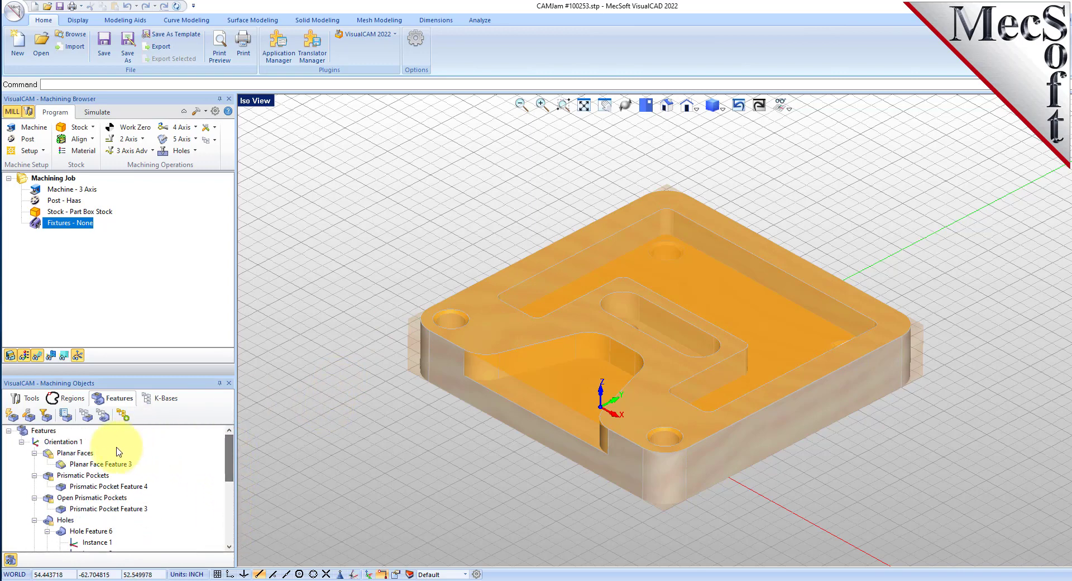
Highlight the planar face, prismatic pocket, open prismatic pocket and Hole Feature 6 on the part one after another.
click(86, 464)
click(93, 487)
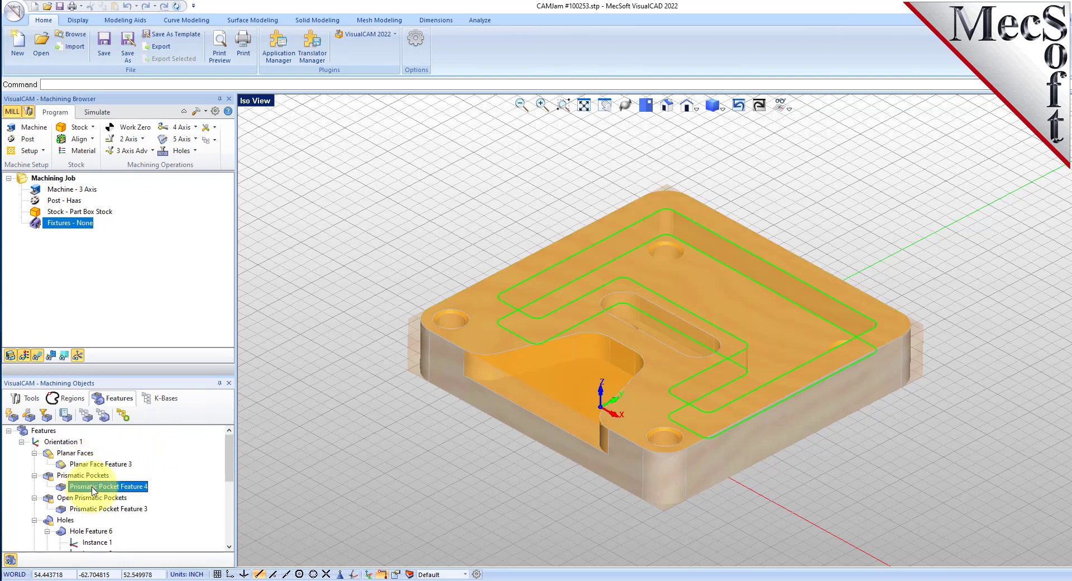
click(92, 509)
scroll(89, 480, down, 2)
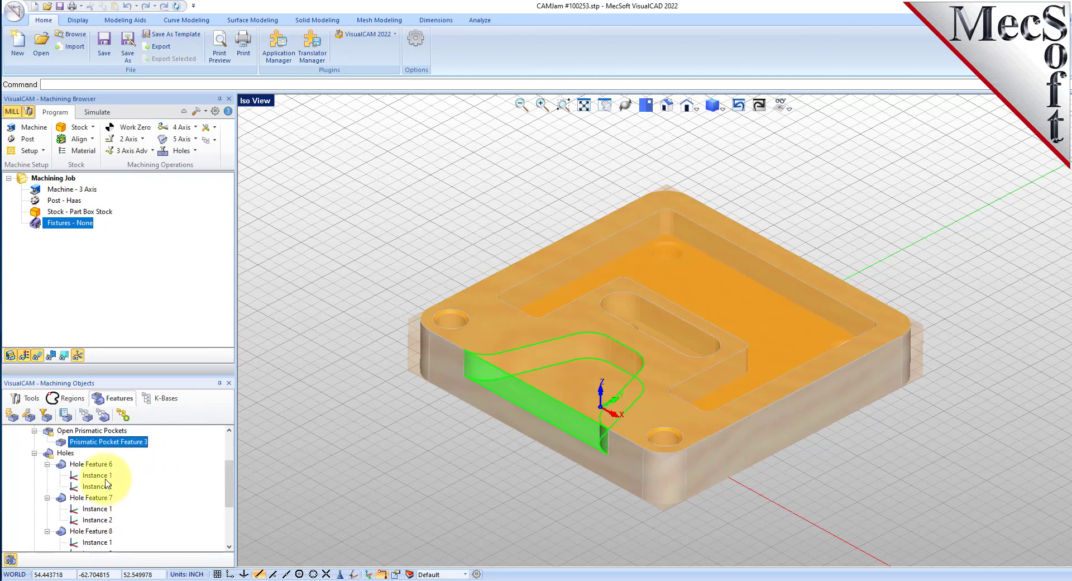
scroll(86, 455, up, 2)
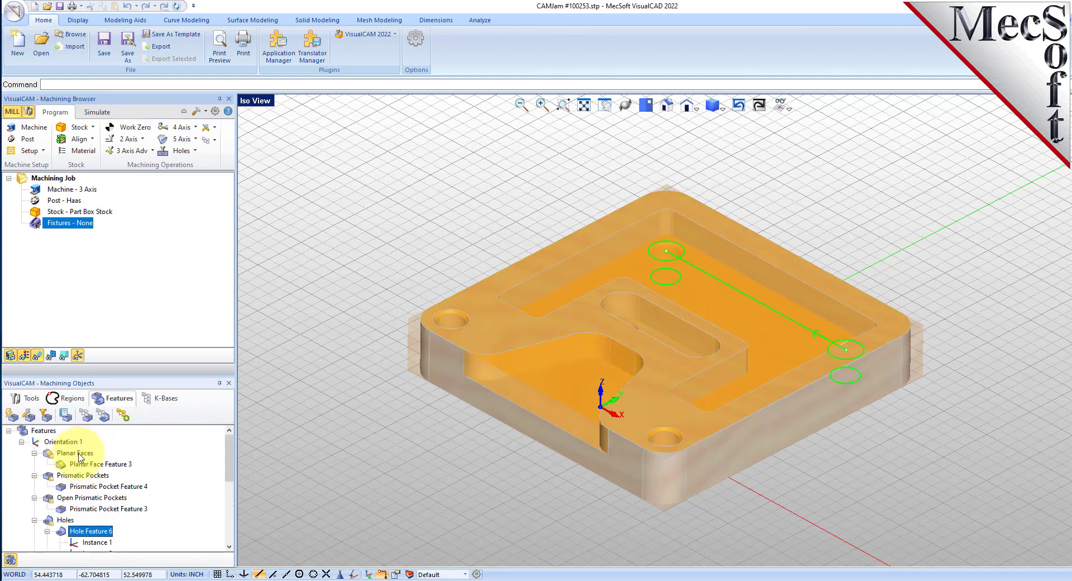
Review the planar faces and both pocket types again, and highlight the Chamfers and Slots groups on the part.
click(78, 453)
click(93, 487)
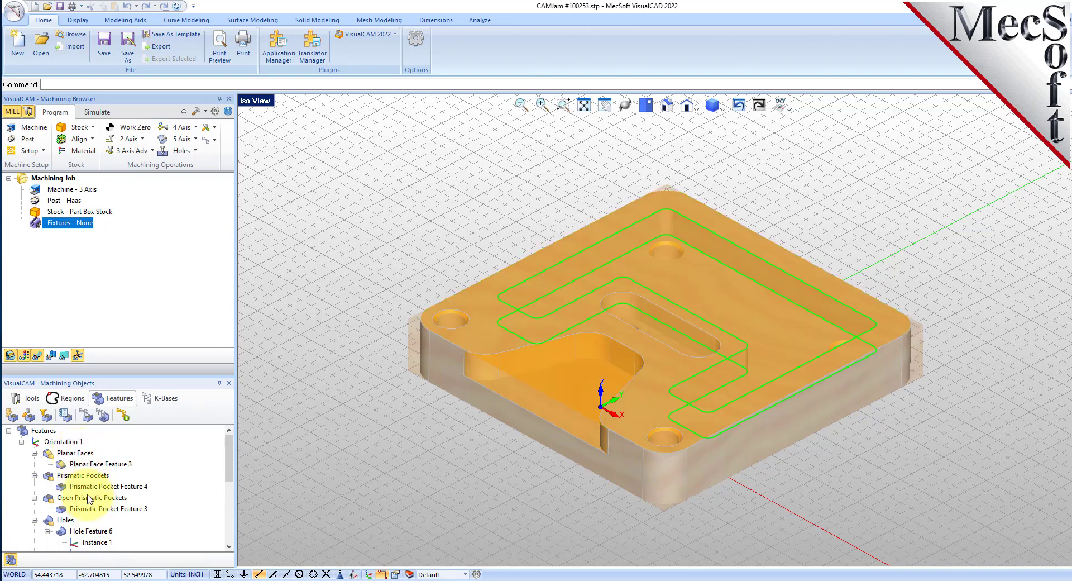
click(88, 508)
scroll(88, 505, down, 4)
click(71, 475)
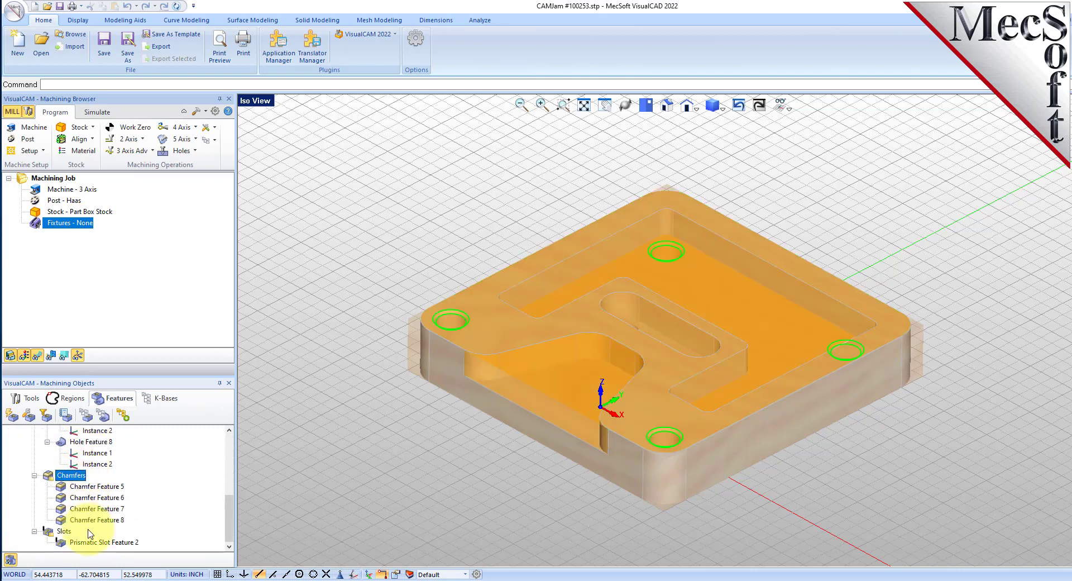
click(63, 531)
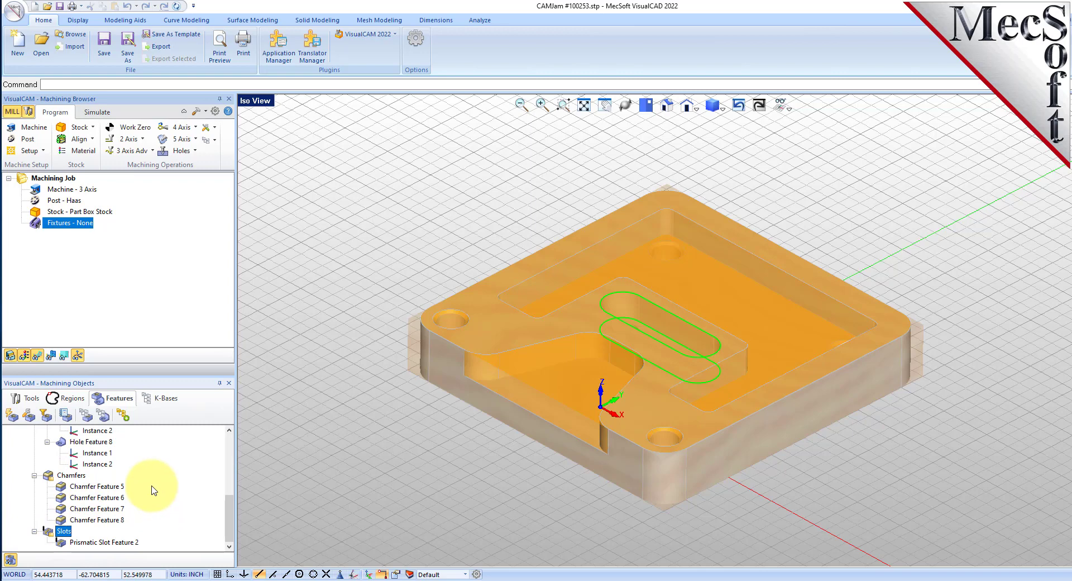
Generate machining operations for all features of Orientation 1 with Automatic Feature Machining.
scroll(127, 479, up, 5)
click(61, 442)
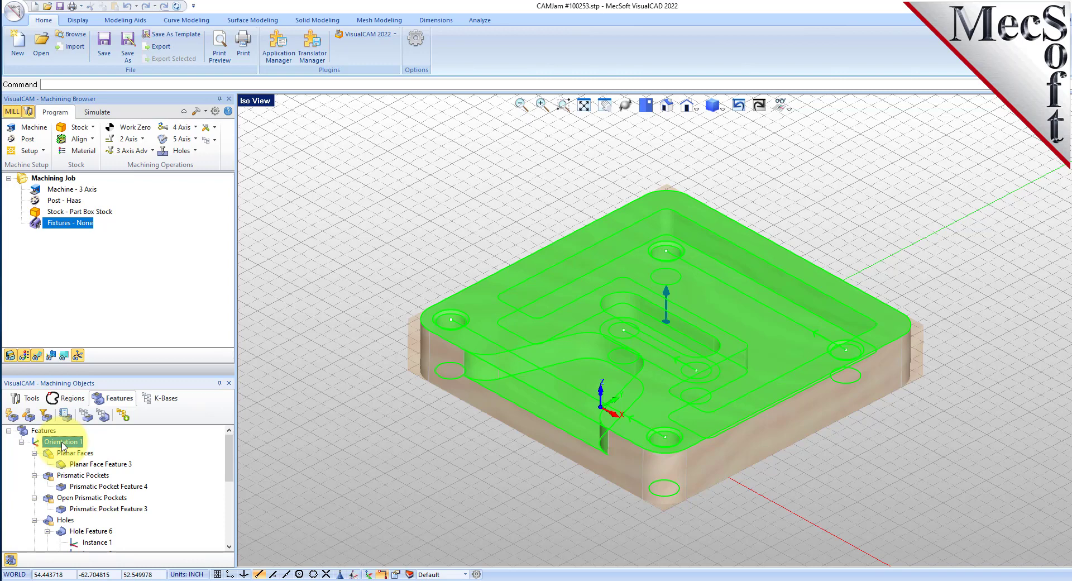
click(123, 415)
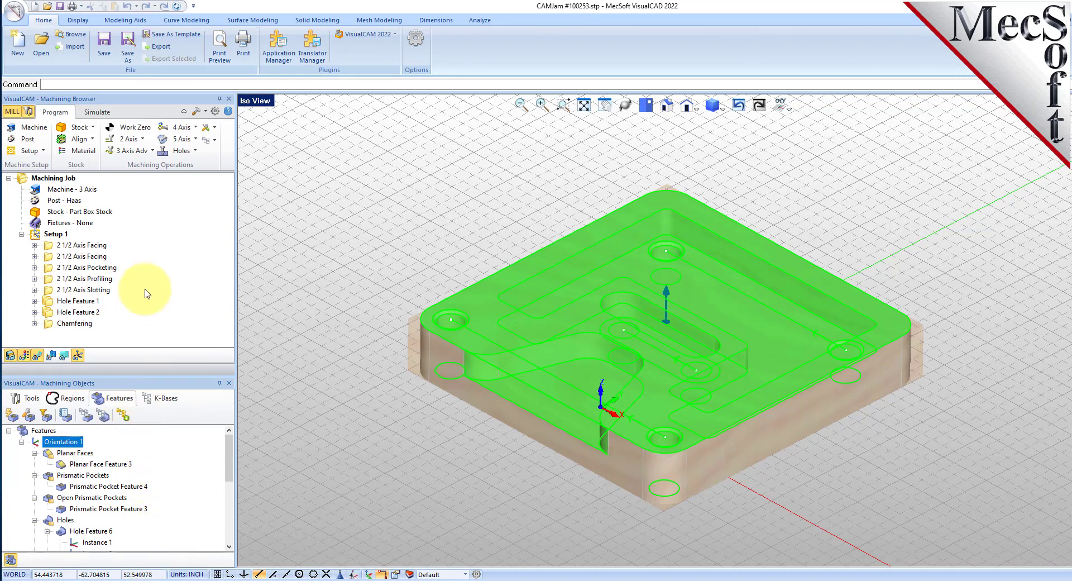
Delete Setup 1 with its generated operations and Orientation 1 with all its detected features.
click(35, 237)
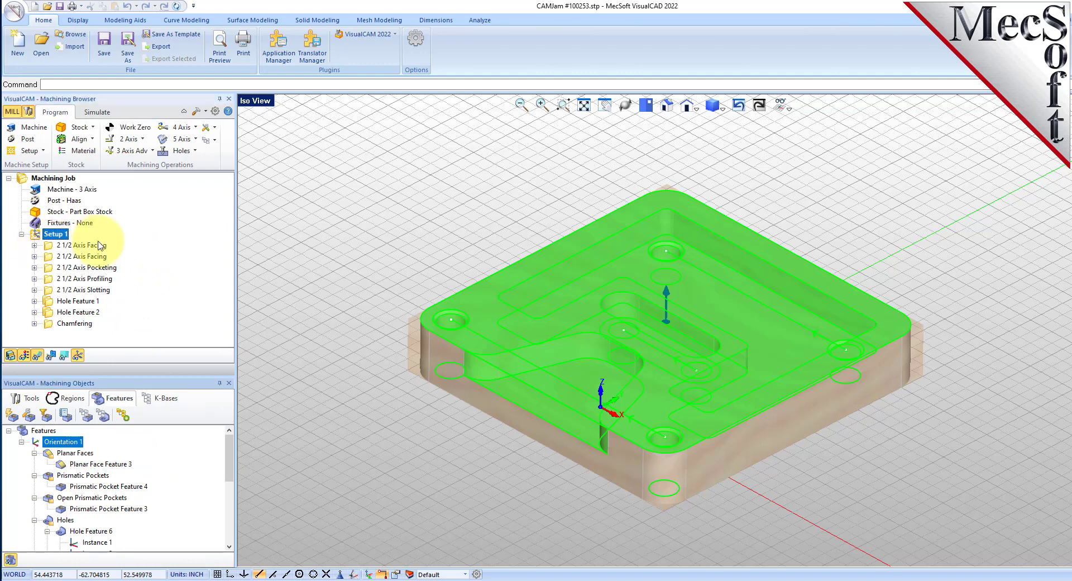
key(Delete)
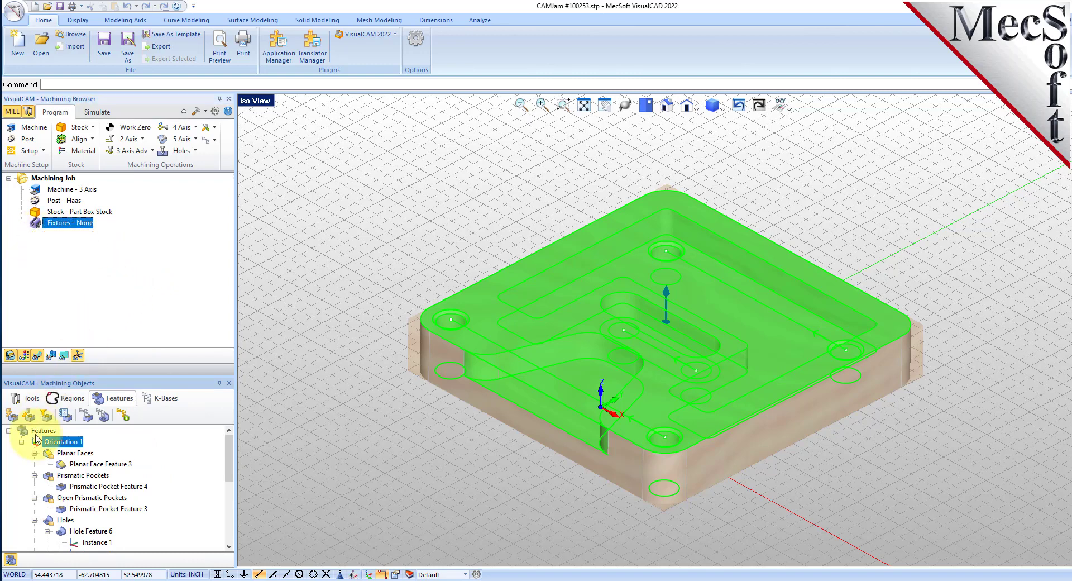
click(50, 451)
key(Delete)
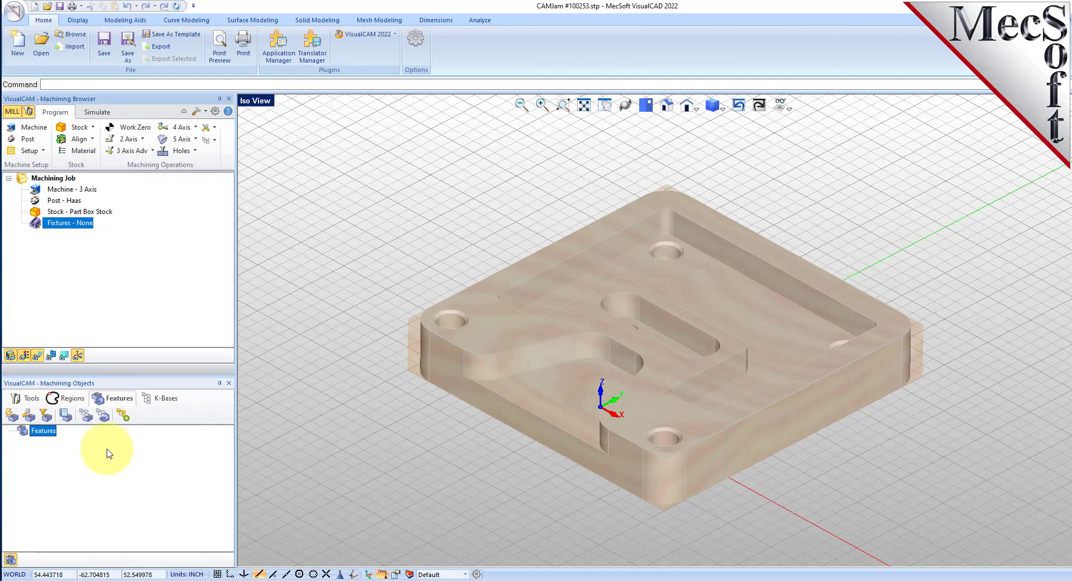
Hide the stock model and enable the diameter and depth filters for hole feature detection.
click(10, 356)
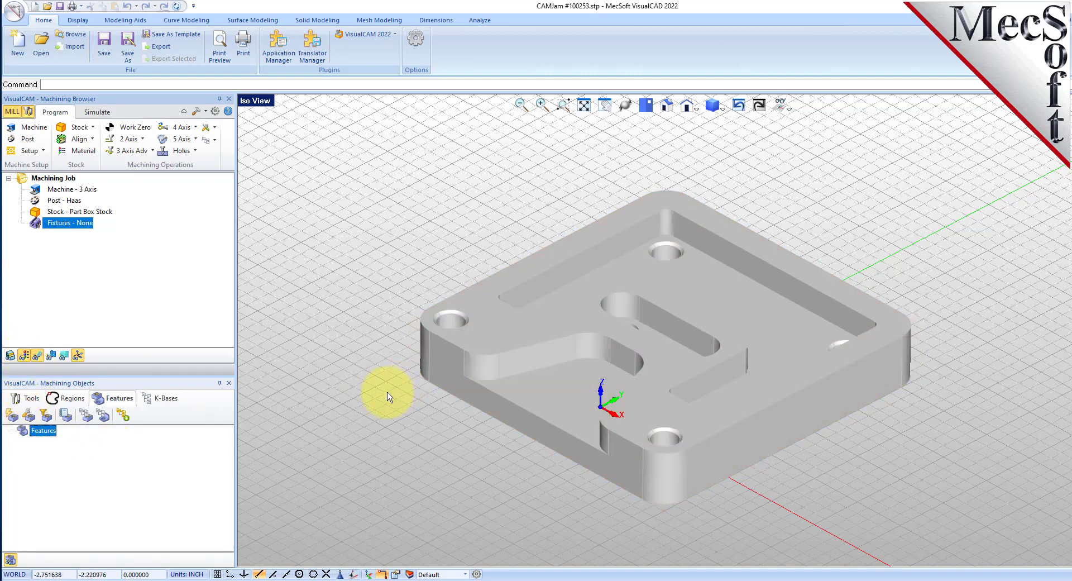
click(46, 416)
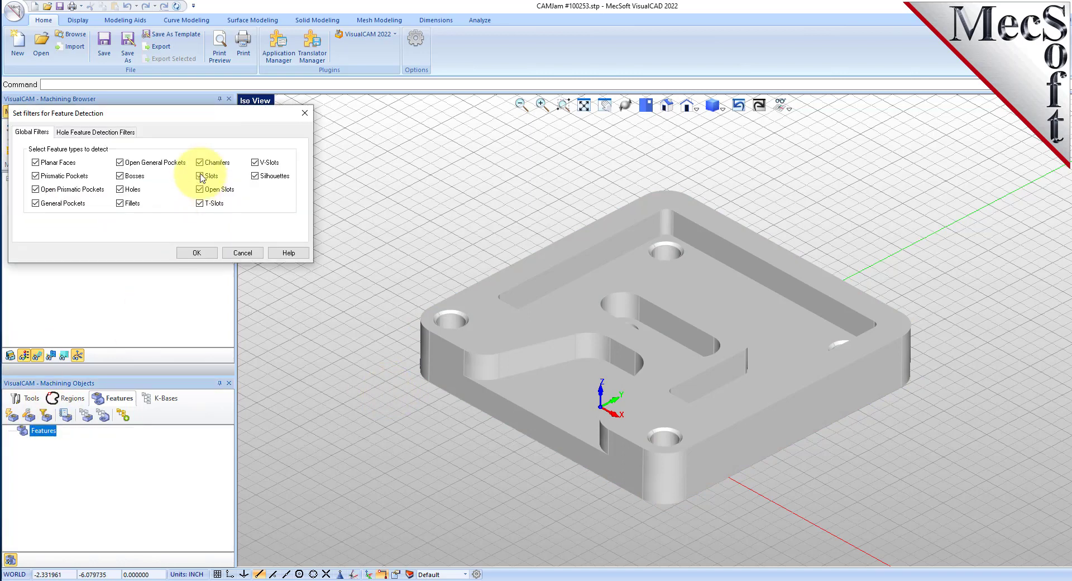
drag(163, 119, 419, 211)
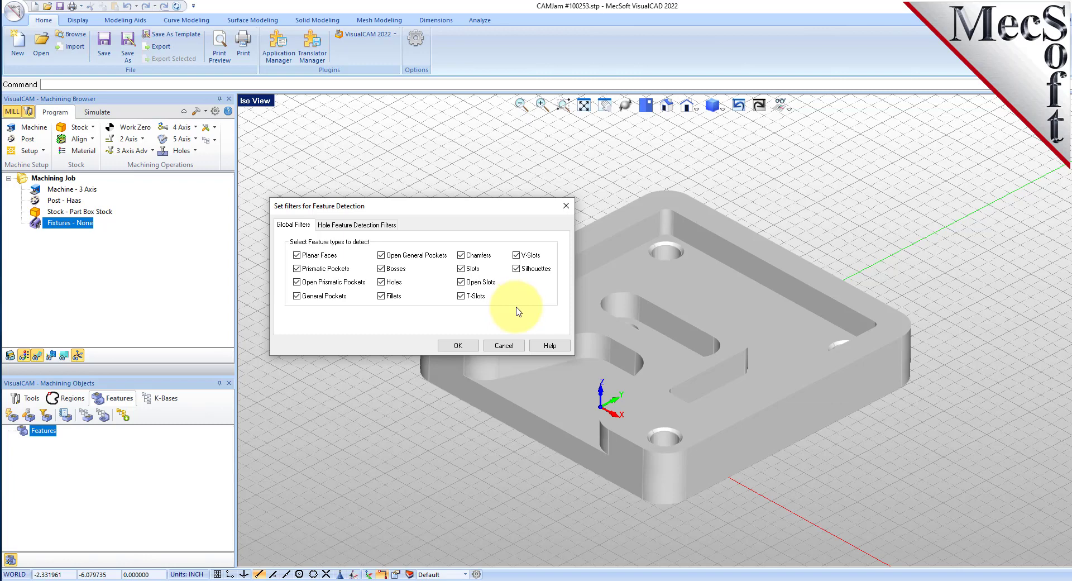
click(374, 226)
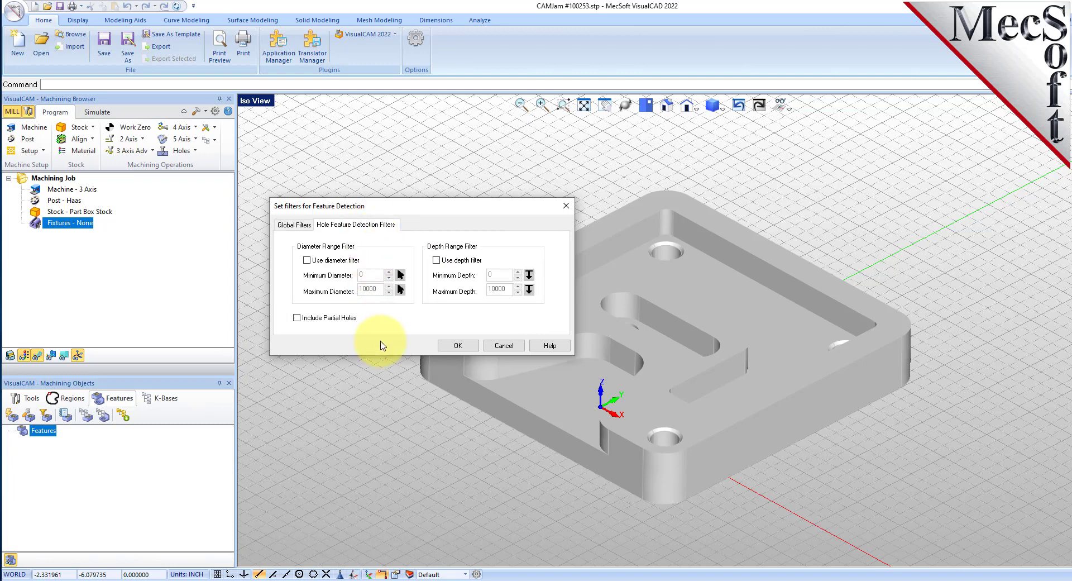
click(307, 260)
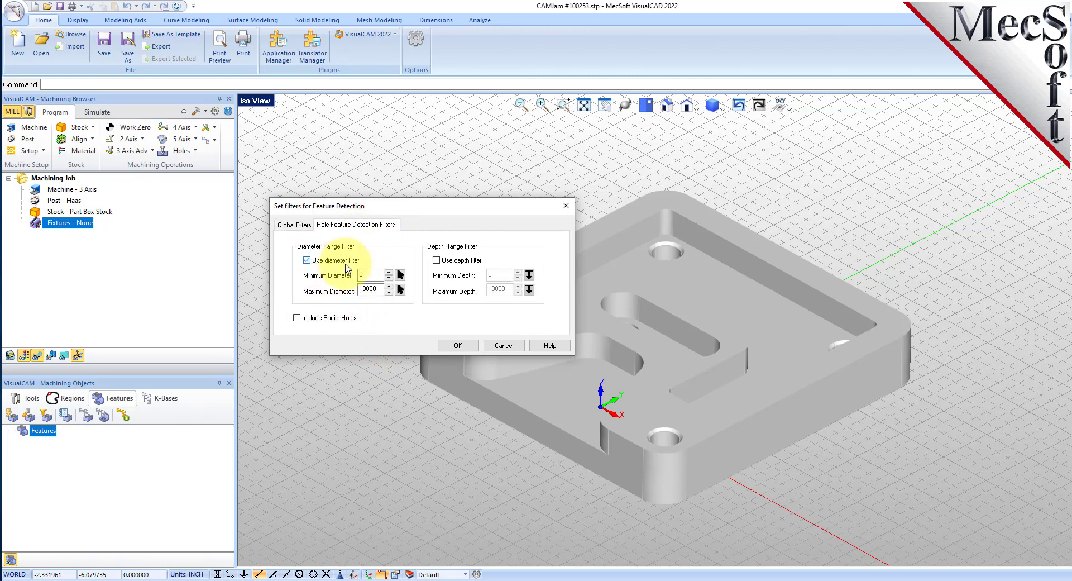
click(437, 260)
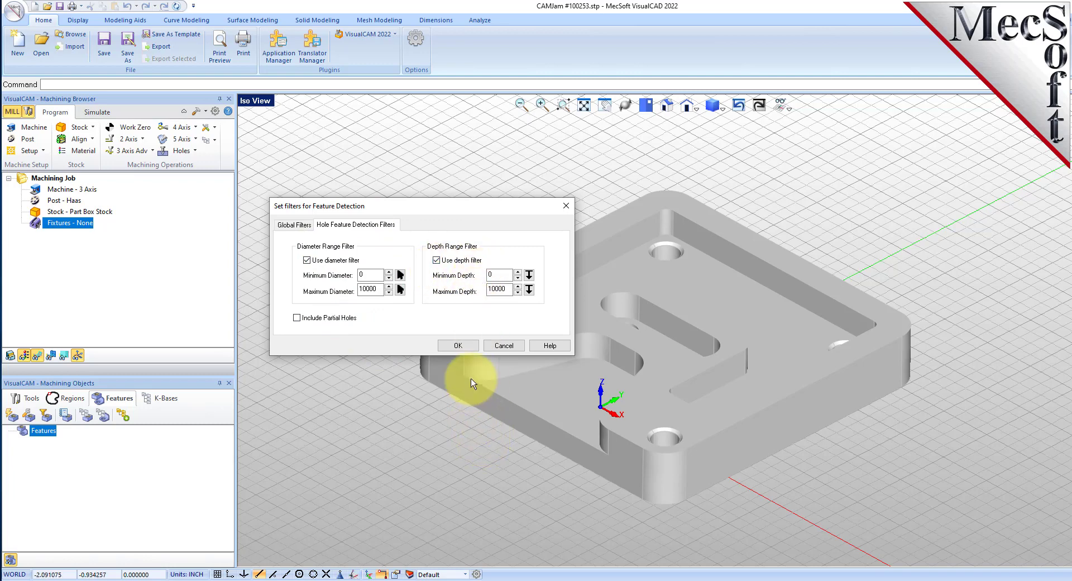
click(458, 345)
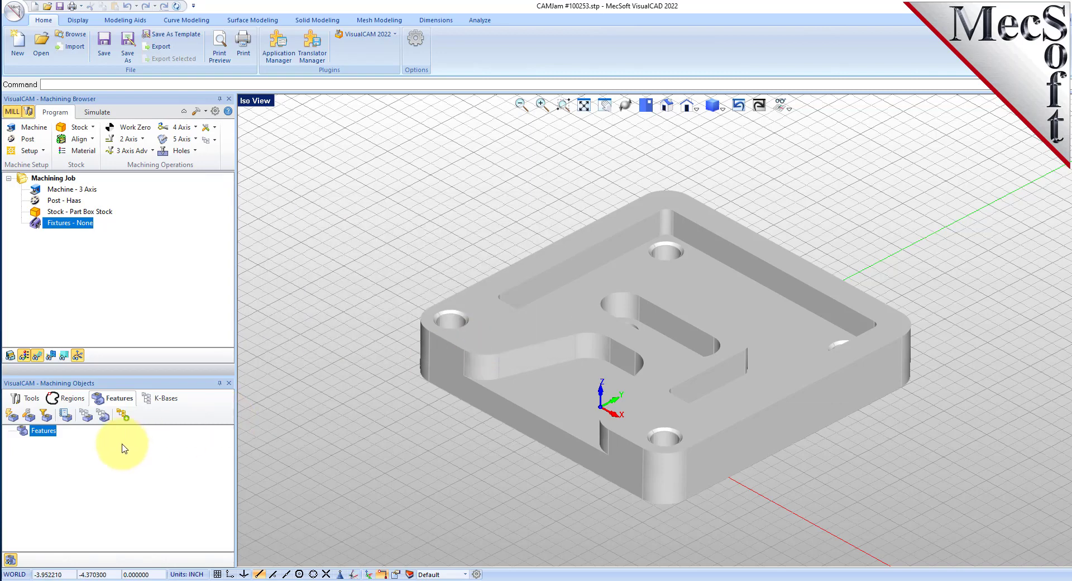
Detect the part's machinable features automatically and show them in an enlarged Machining Features Information list.
click(14, 418)
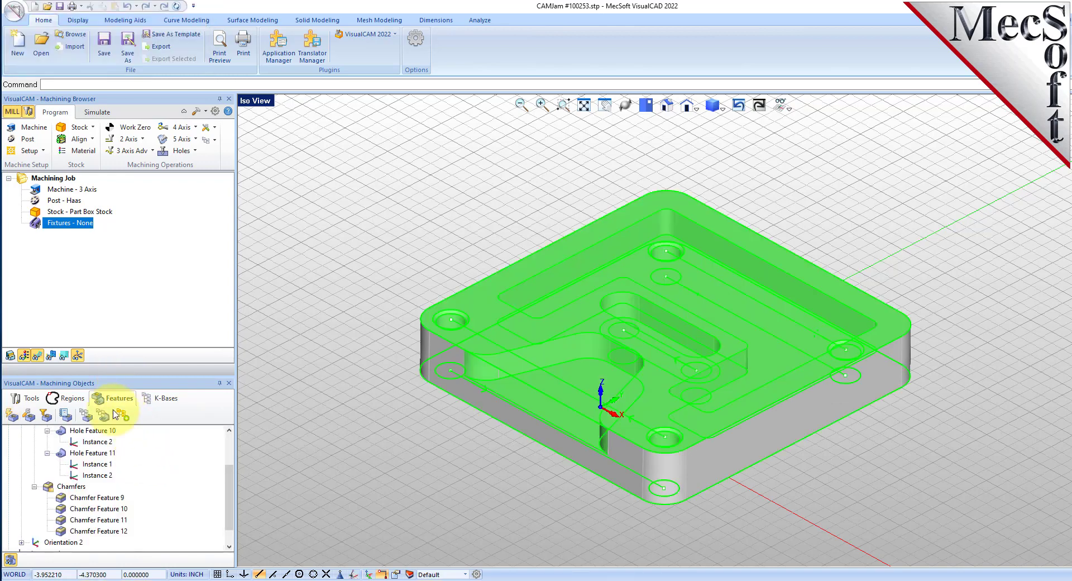
click(66, 416)
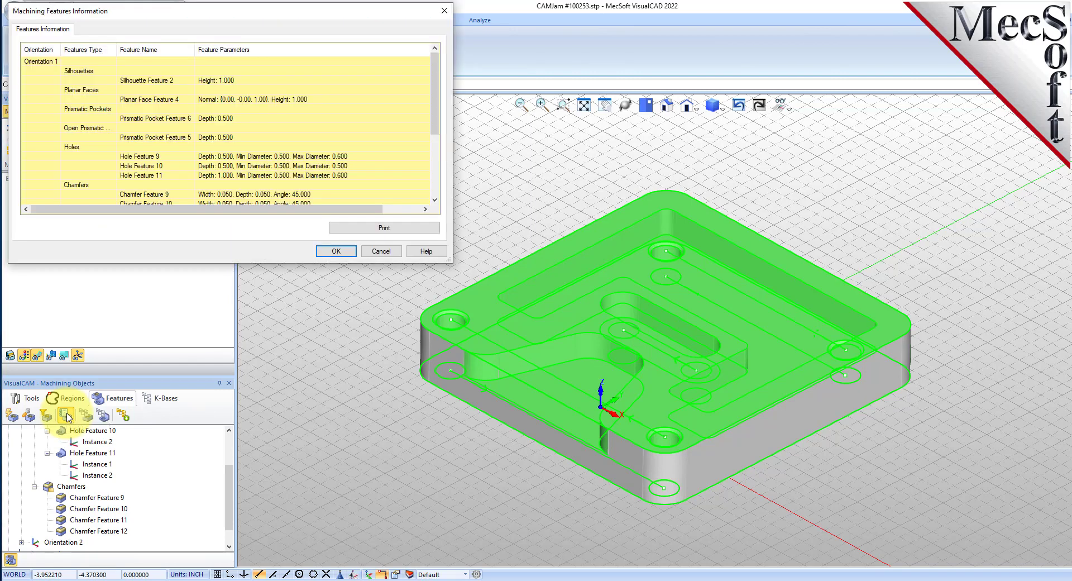
drag(279, 15, 499, 93)
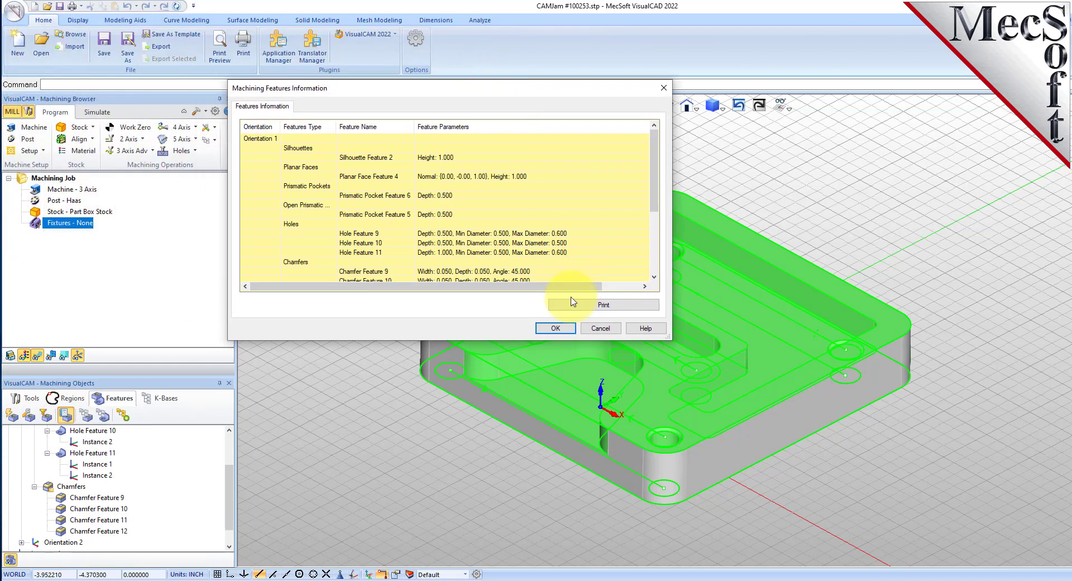
drag(482, 340, 479, 543)
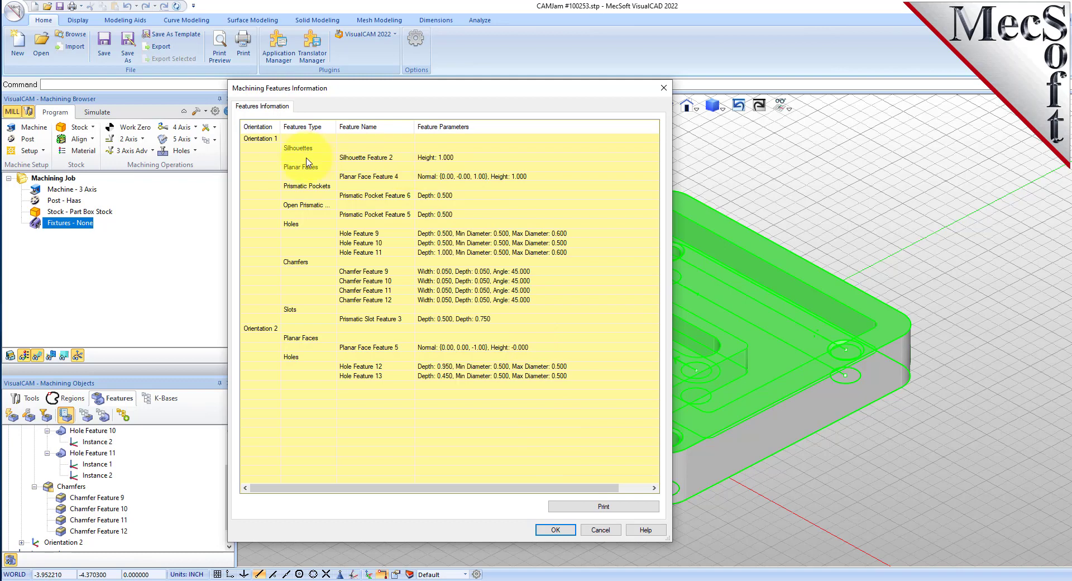
Examine the listed names and parameters of Orientation 1's silhouette, planar face and hole features, and close the list.
click(265, 140)
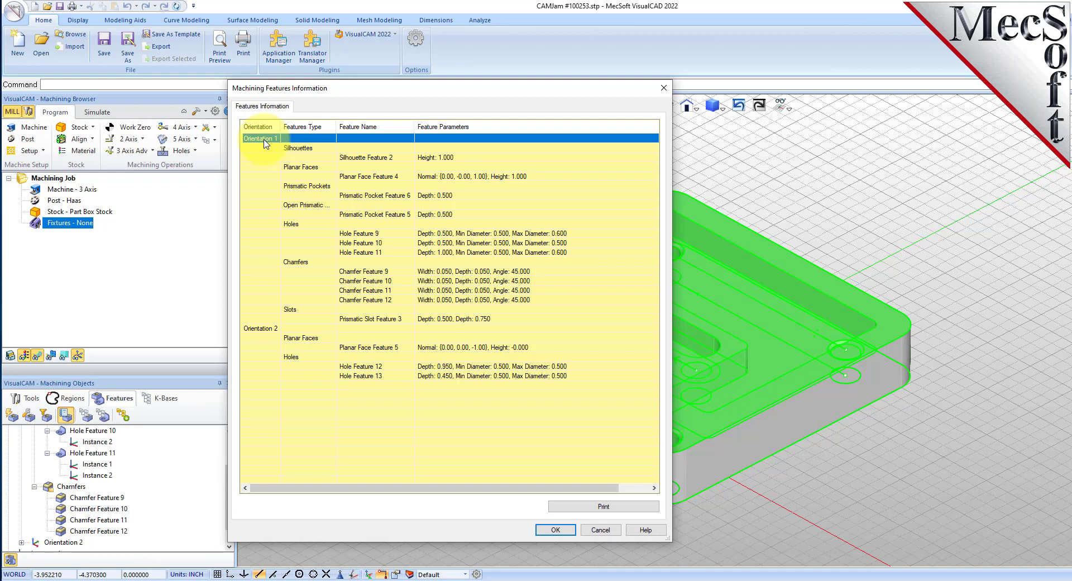
click(313, 148)
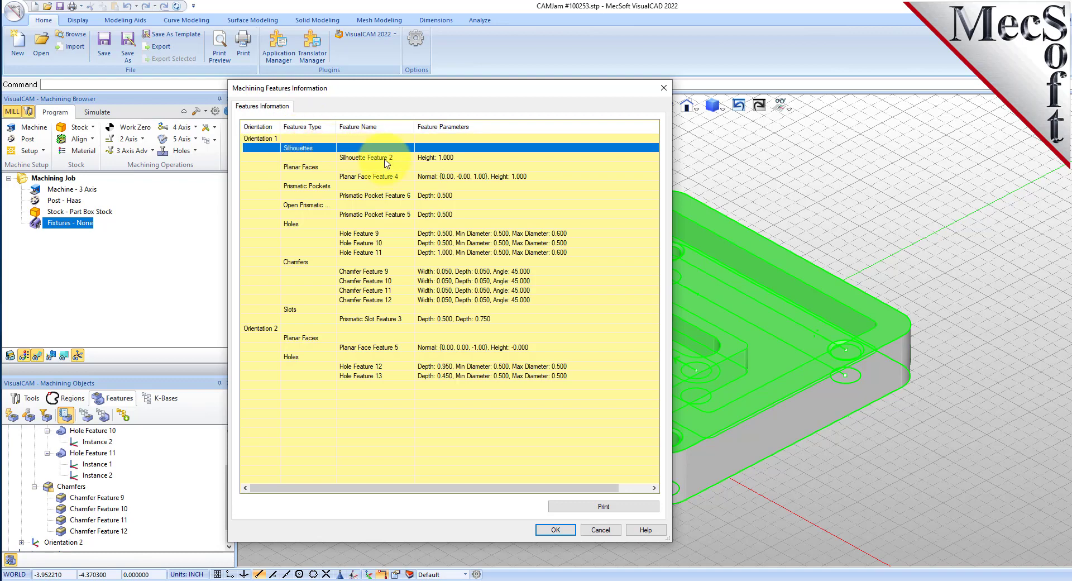
click(387, 159)
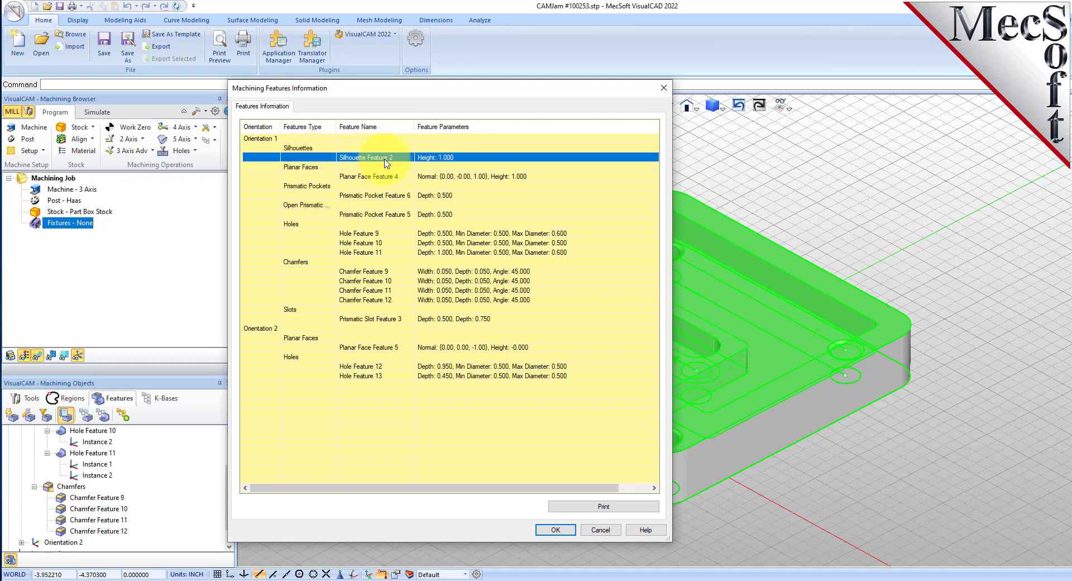
click(458, 177)
click(470, 234)
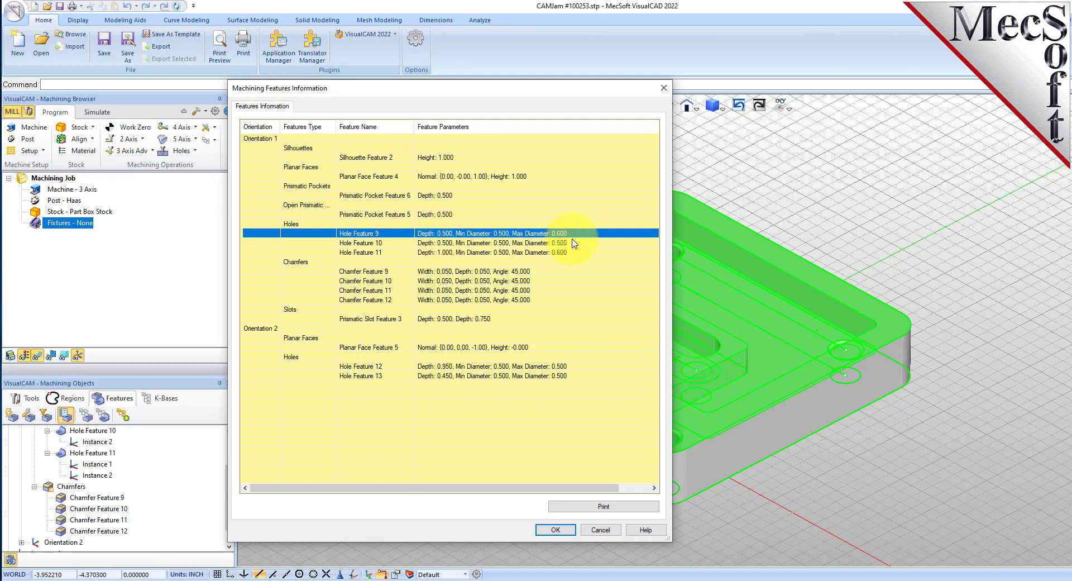
click(611, 529)
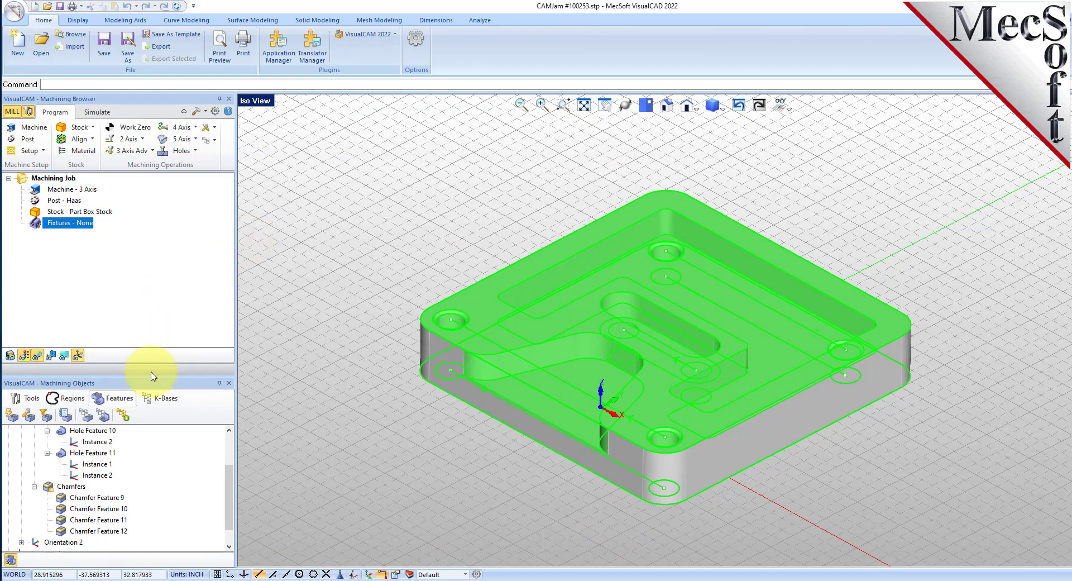
Enlarge the Machining Objects browser and open the knowledge base association dialog for milling features.
drag(147, 377, 149, 328)
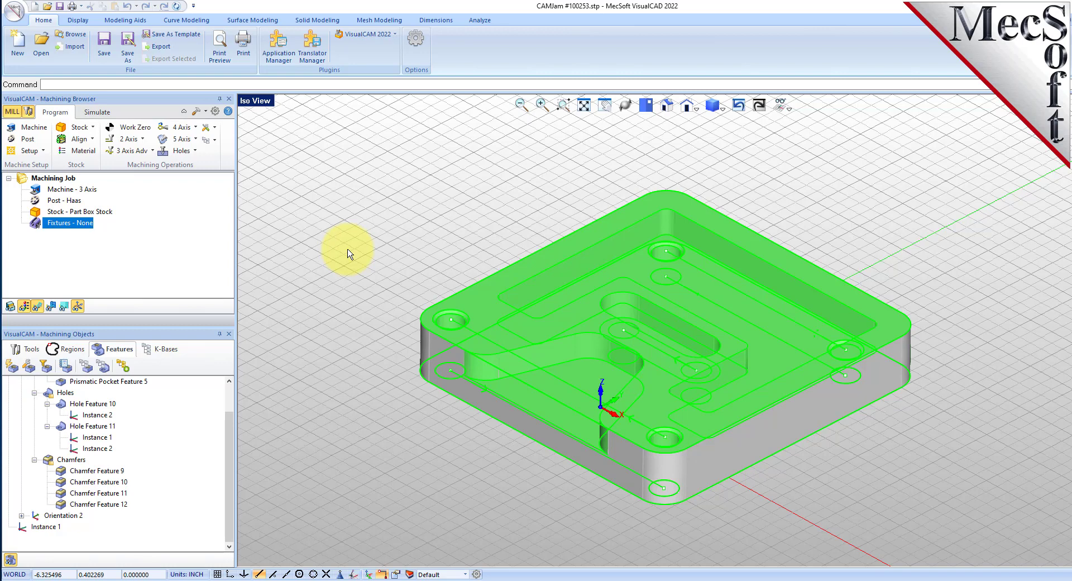
right_drag(838, 330, 696, 333)
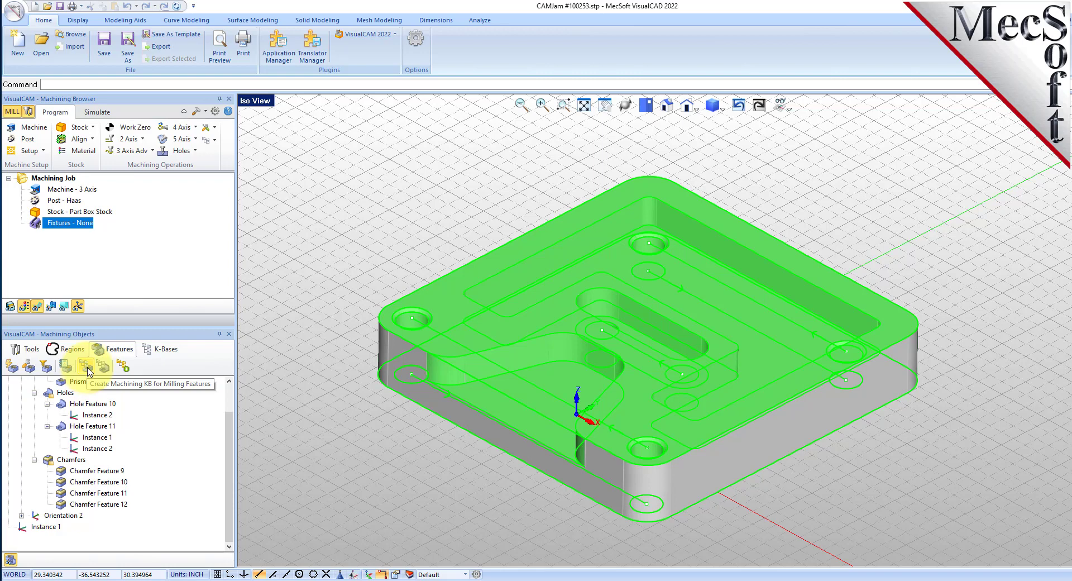
click(87, 368)
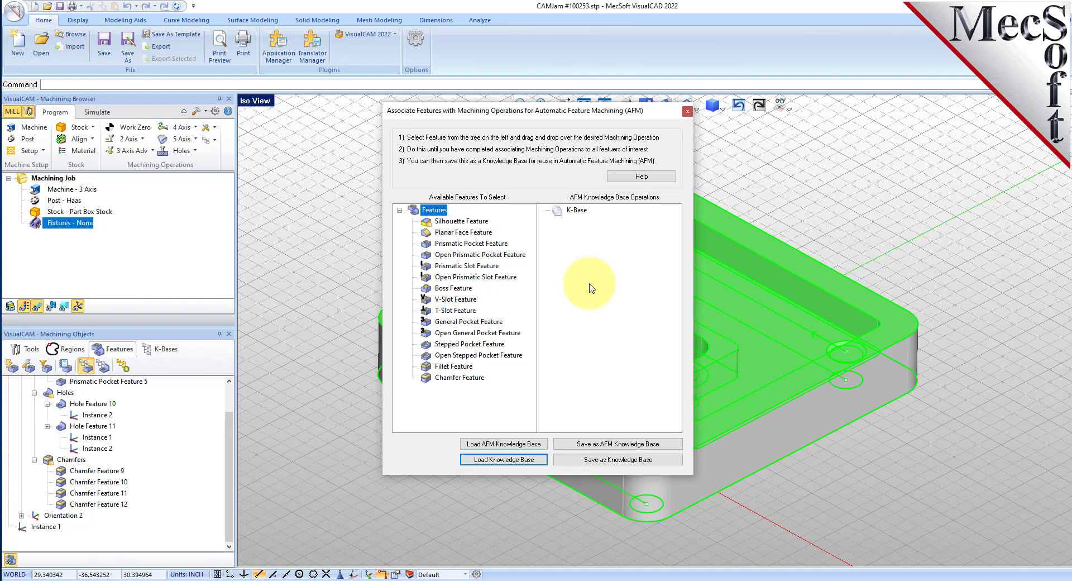
Read the Knowledge Base for Milling Features help topic and load the AFM knowledge base into the association dialog.
click(645, 177)
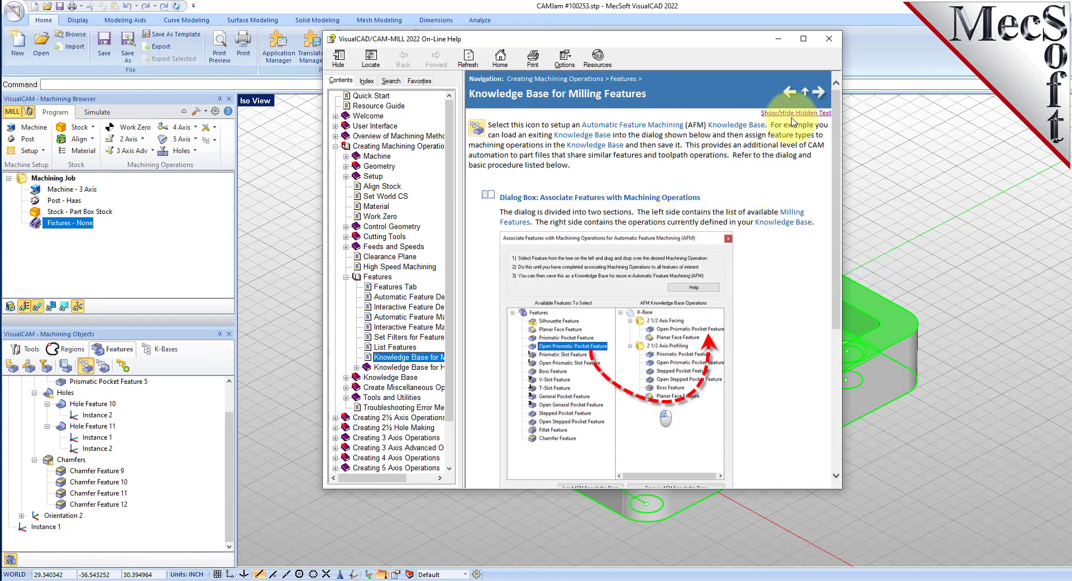
click(791, 114)
click(792, 113)
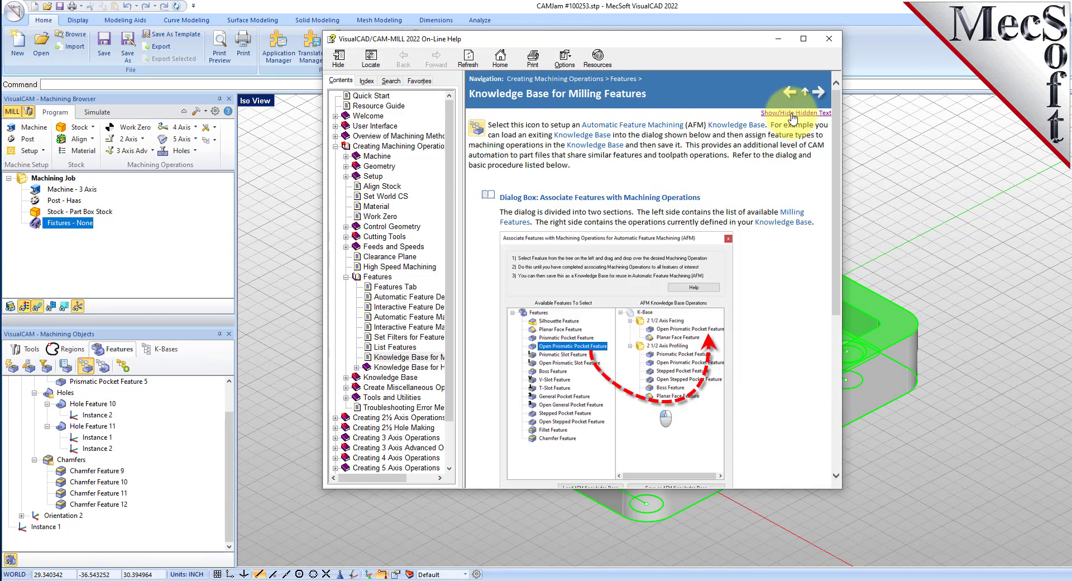
scroll(772, 232, down, 10)
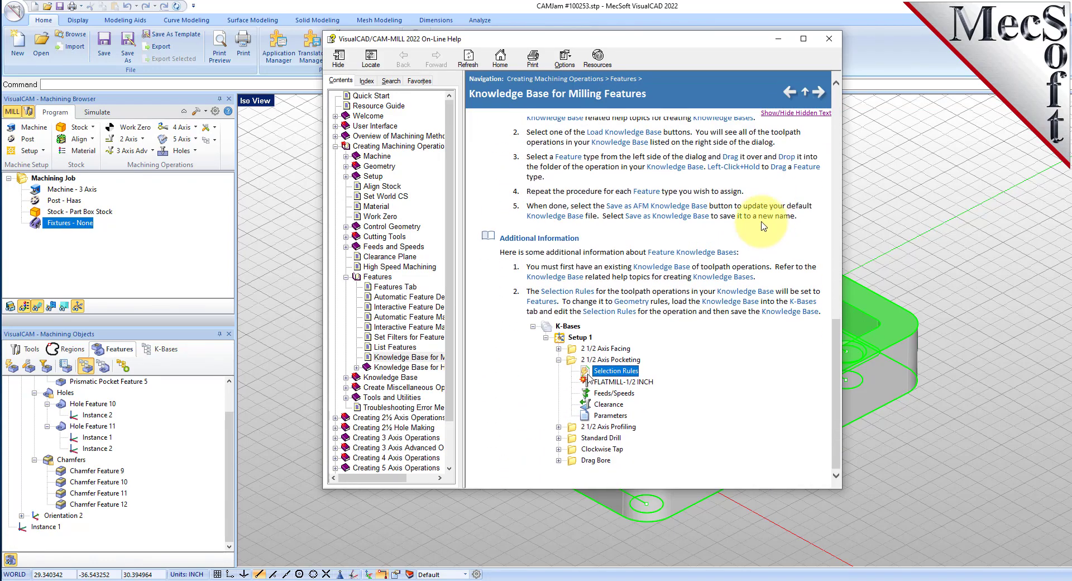
scroll(772, 232, up, 5)
click(829, 38)
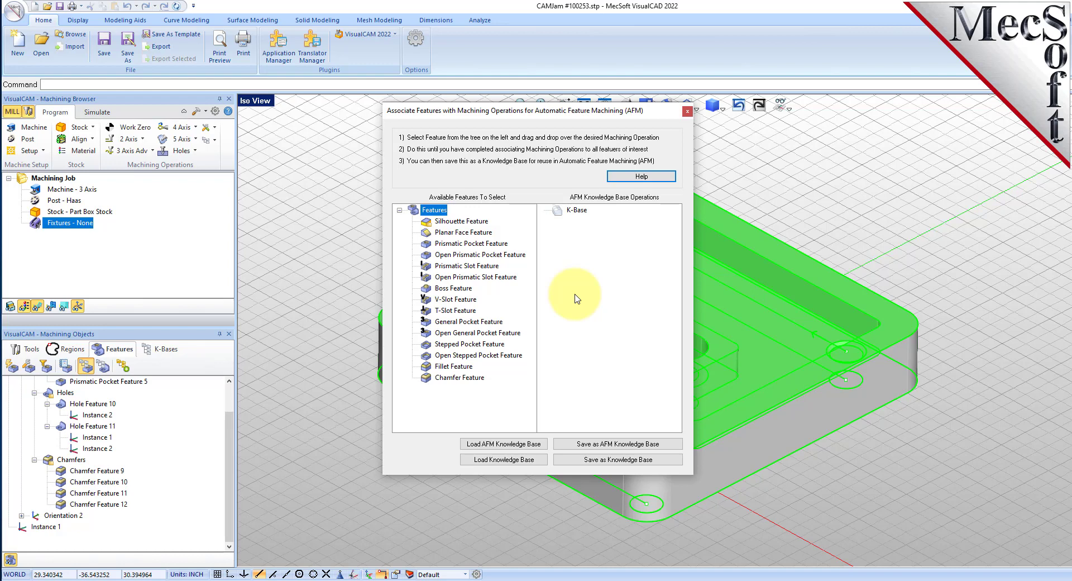
click(524, 445)
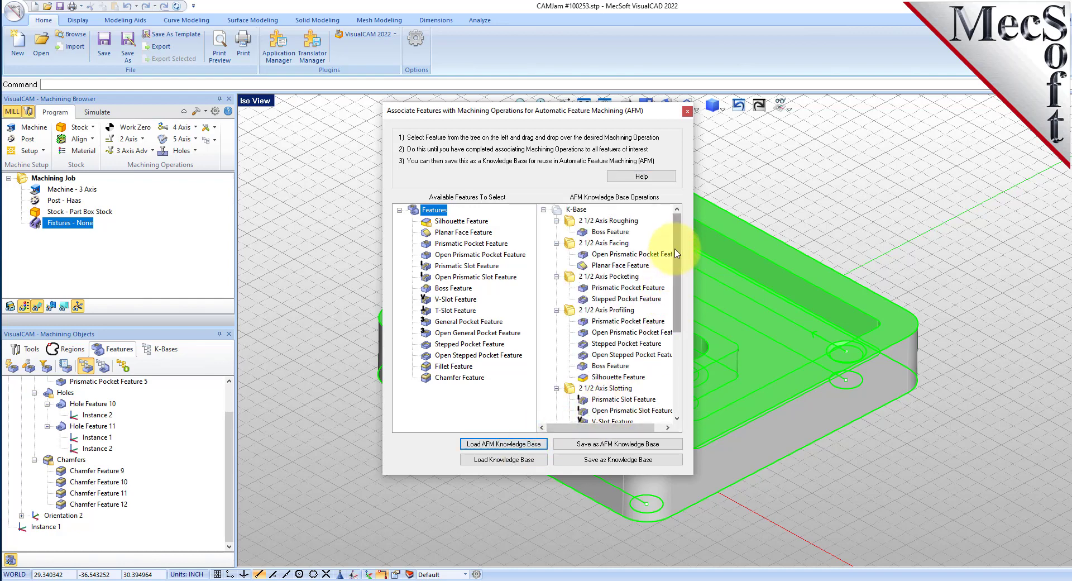
Look through the AFM knowledge base operations and collapse every group from 2 1/2 Axis Roughing to T-Slotting.
scroll(672, 301, down, 4)
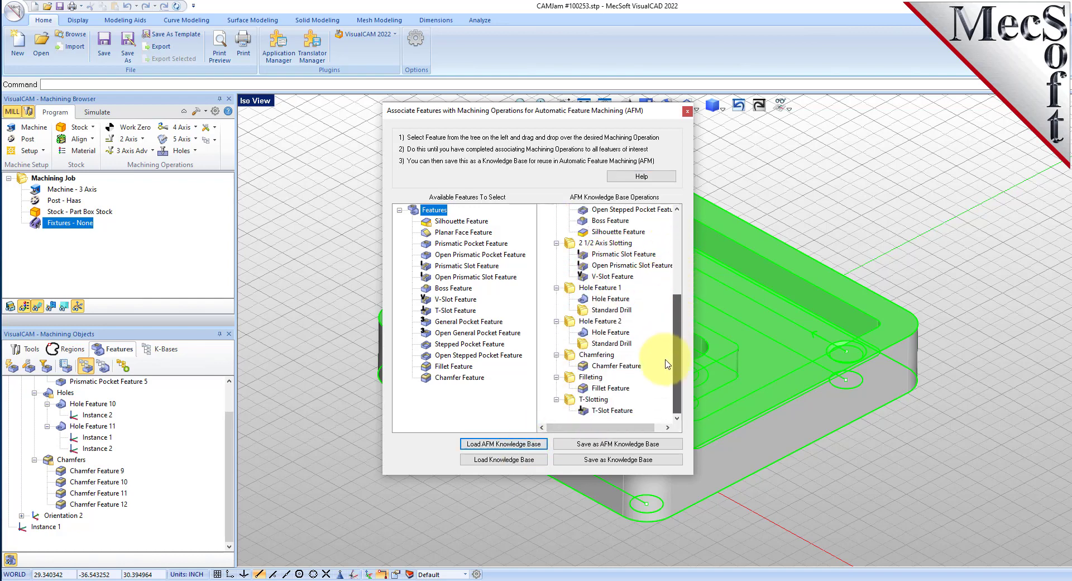
scroll(677, 248, up, 4)
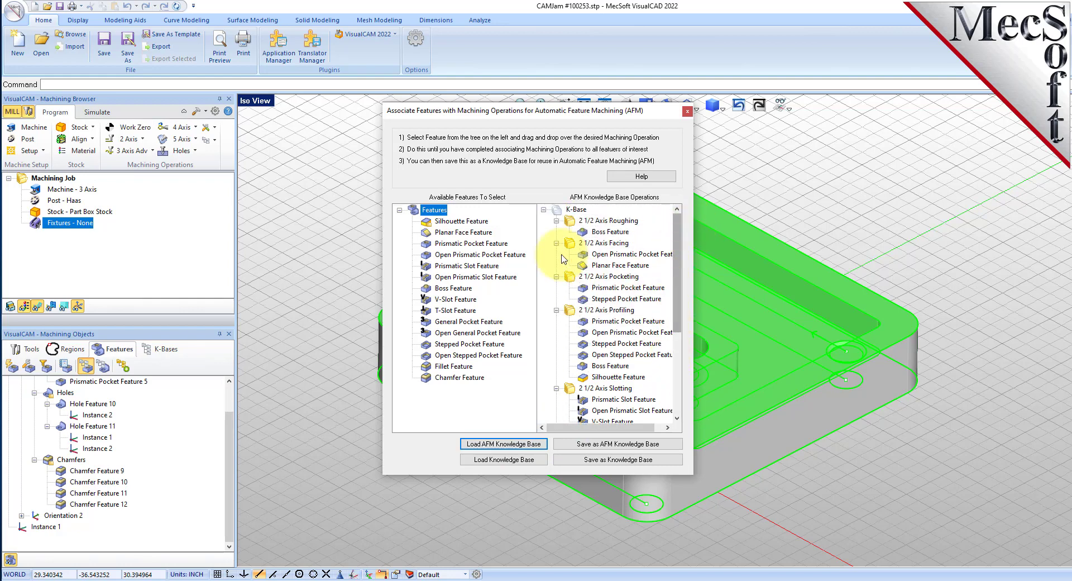
click(556, 220)
click(556, 232)
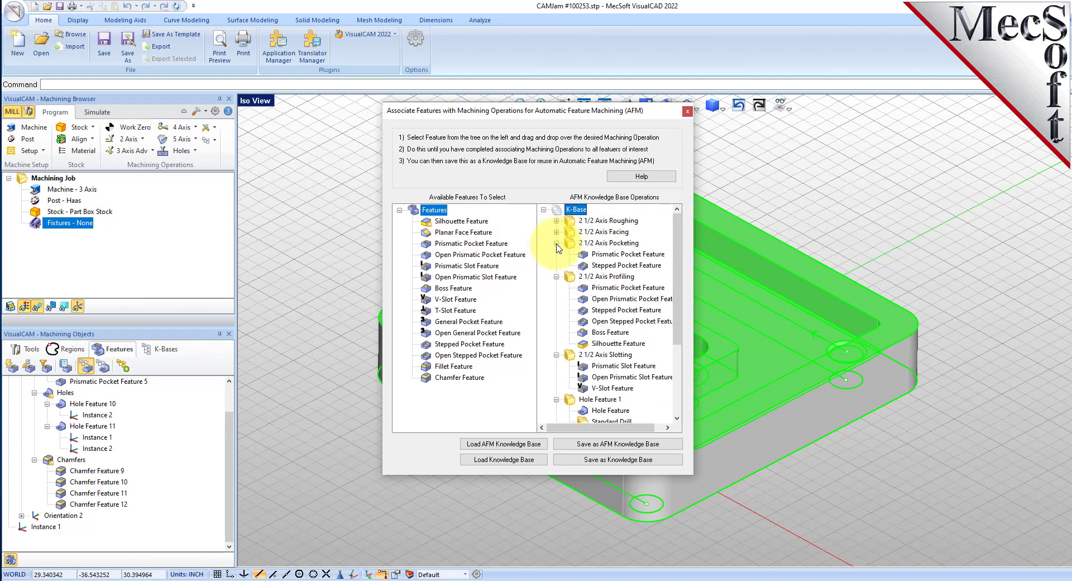
click(556, 243)
click(556, 254)
click(556, 265)
click(556, 276)
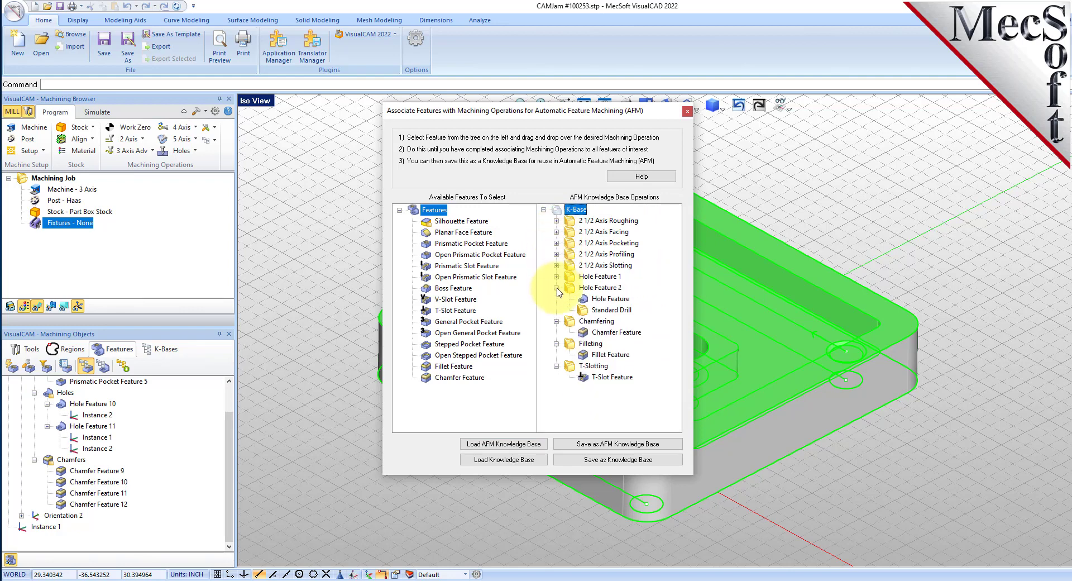
click(556, 288)
click(556, 299)
click(556, 310)
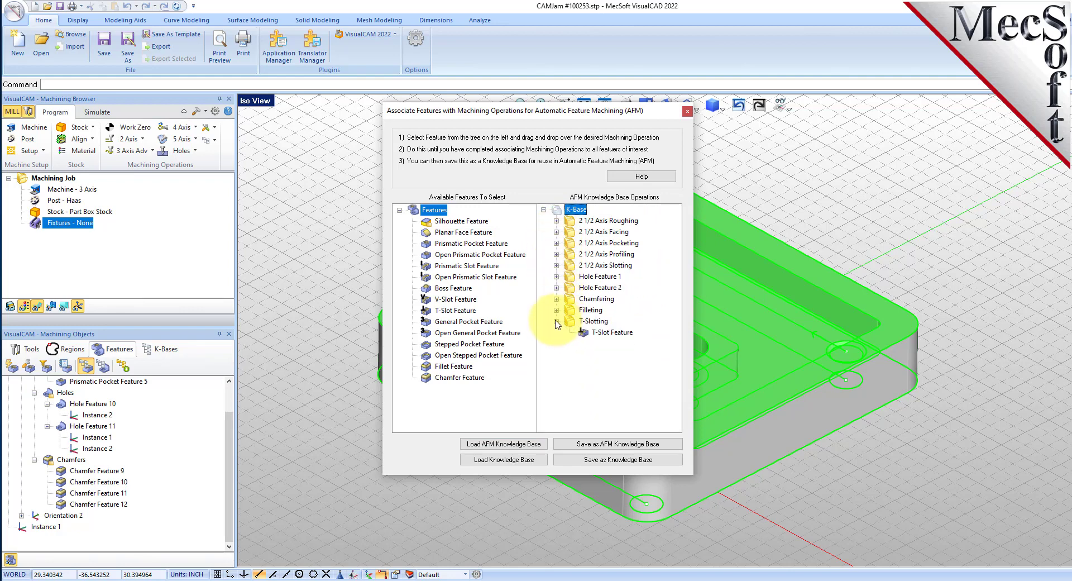
click(557, 322)
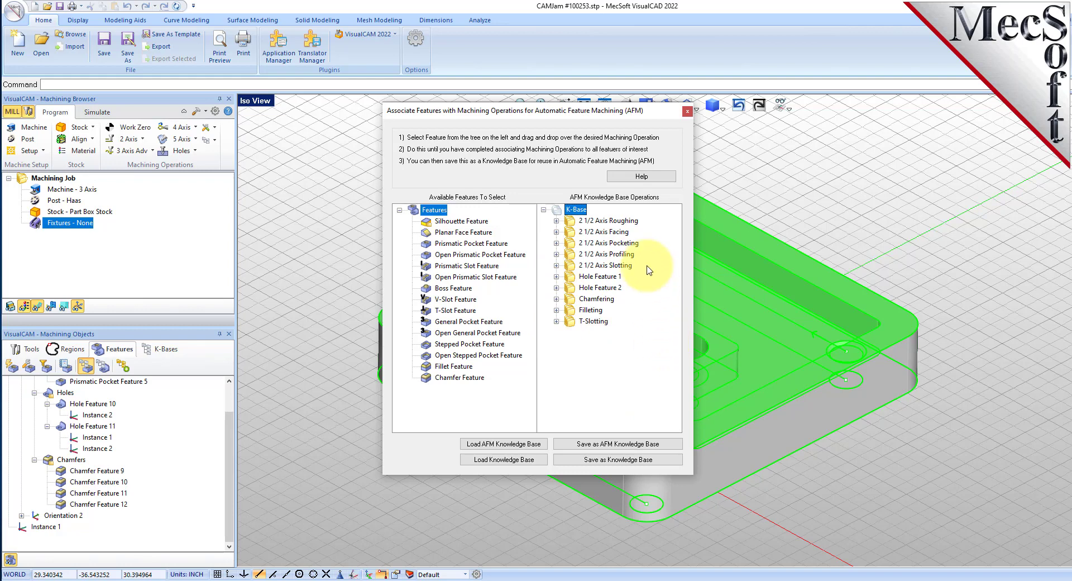
Examine the features associated with the roughing, facing and pocketing groups, select Prismatic Pocket Feature, and close the association dialog.
click(556, 221)
click(556, 243)
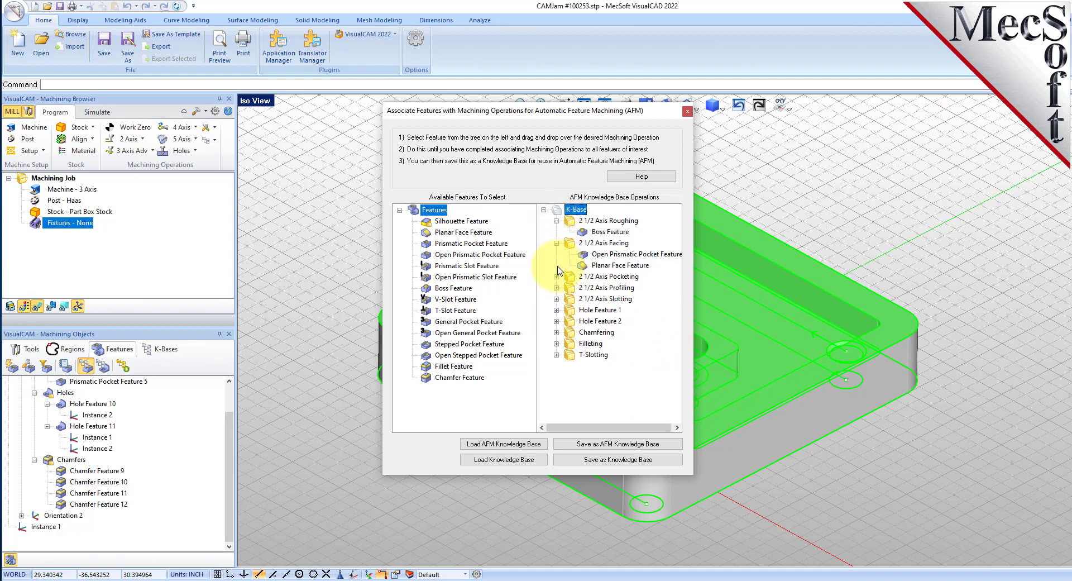
click(556, 276)
click(429, 246)
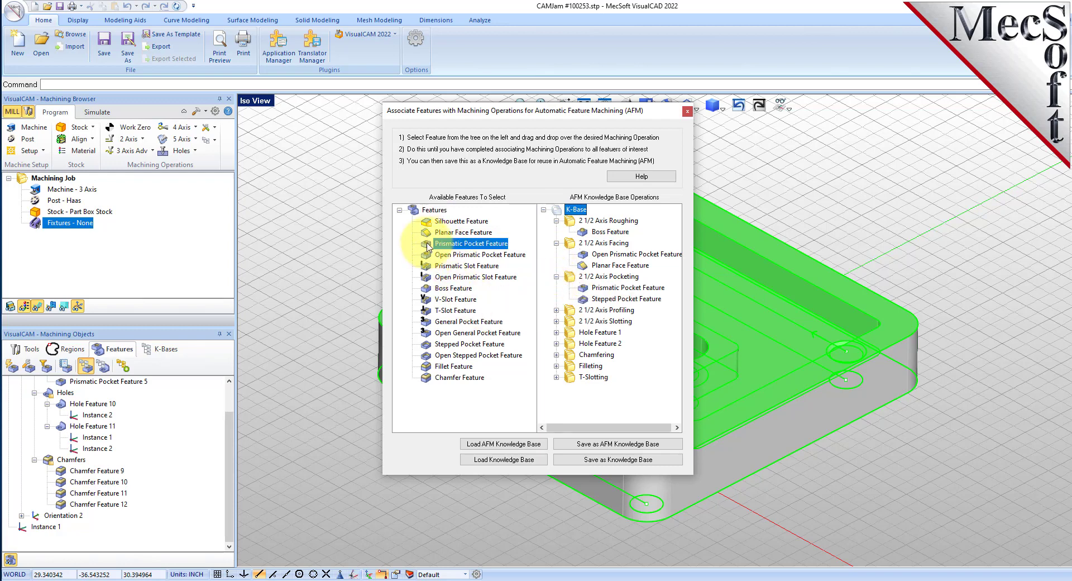
mouse_move(428, 246)
mouse_down()
mouse_move(433, 299)
mouse_move(603, 296)
mouse_move(615, 255)
mouse_move(584, 279)
mouse_move(435, 256)
mouse_move(428, 244)
mouse_up()
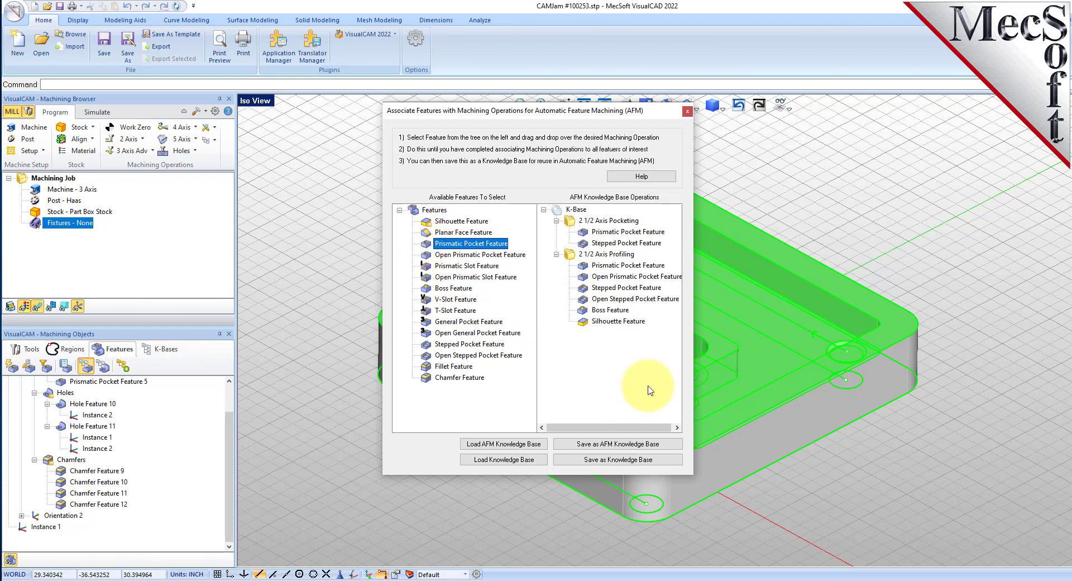
click(688, 110)
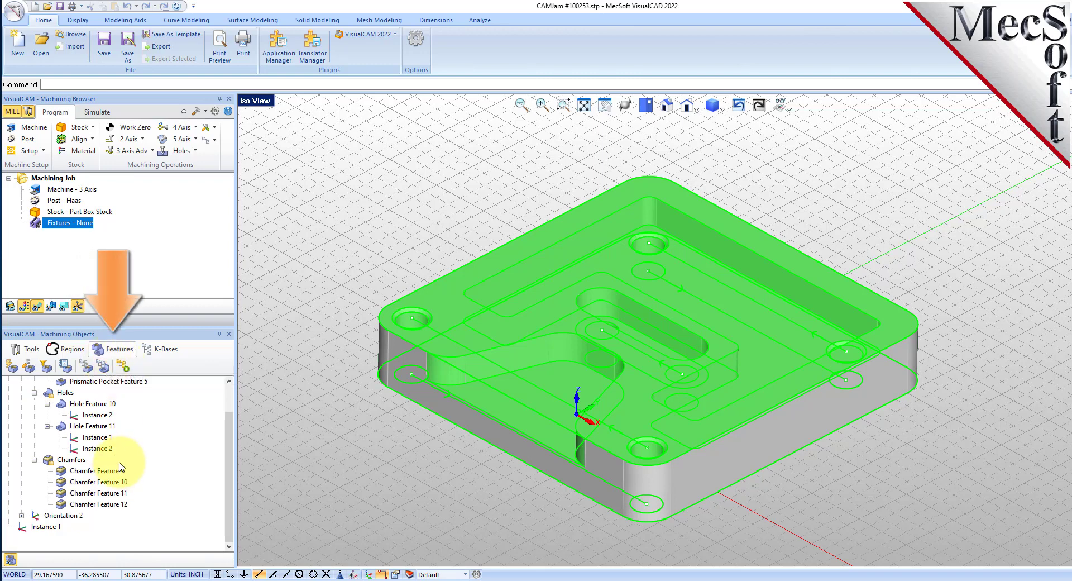
Open the dialog for creating machining operations for Hole Feature 11 of Orientation 1.
scroll(131, 455, up, 1)
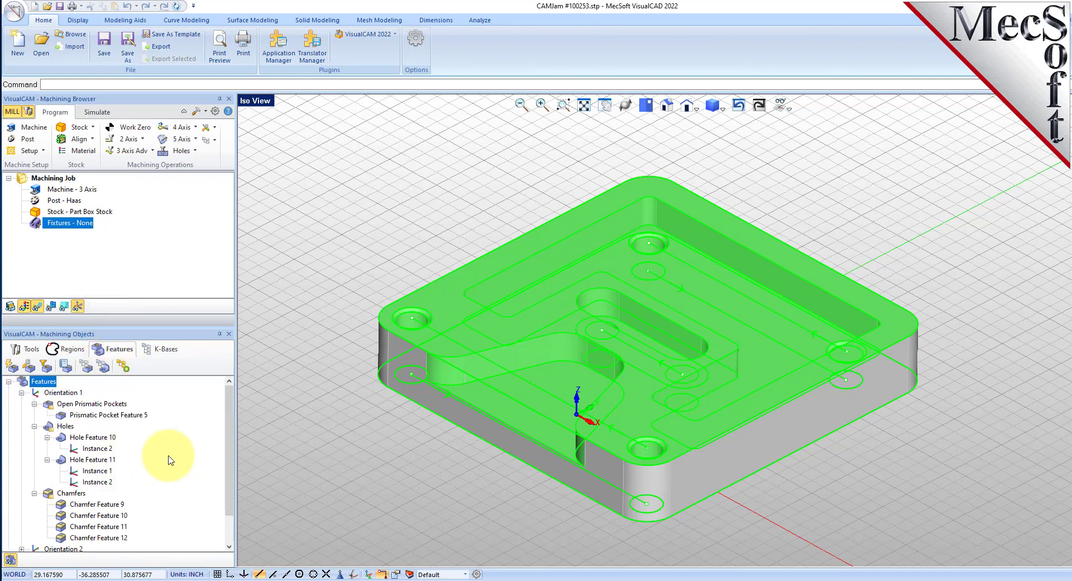
click(104, 461)
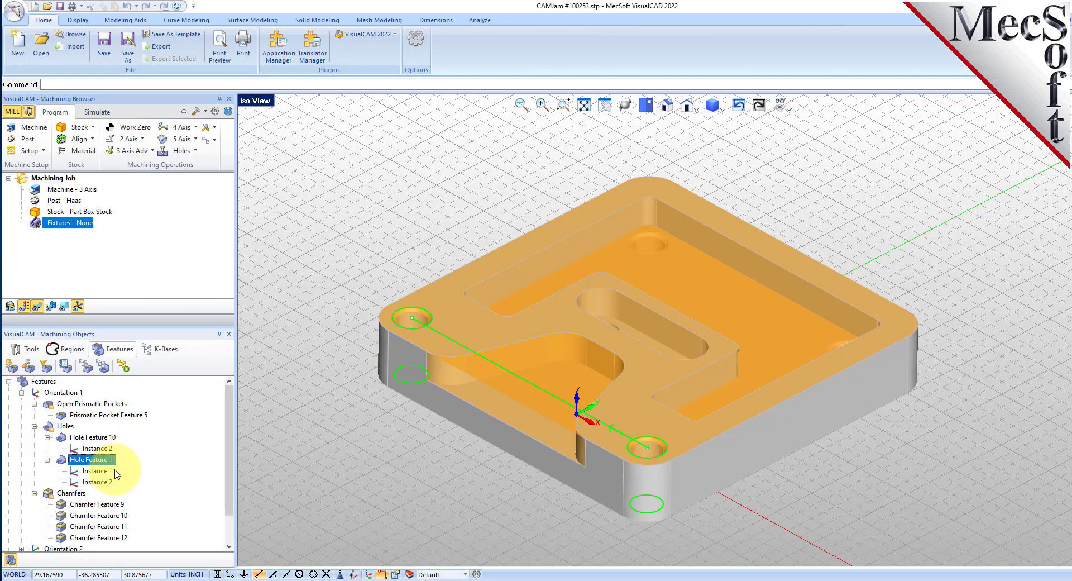
click(107, 372)
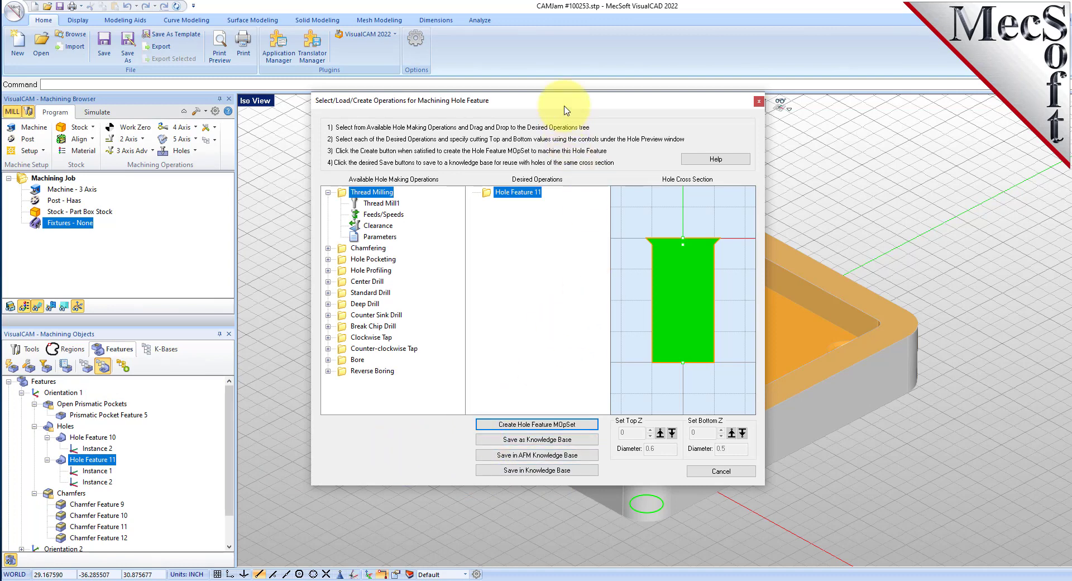
drag(565, 110, 559, 140)
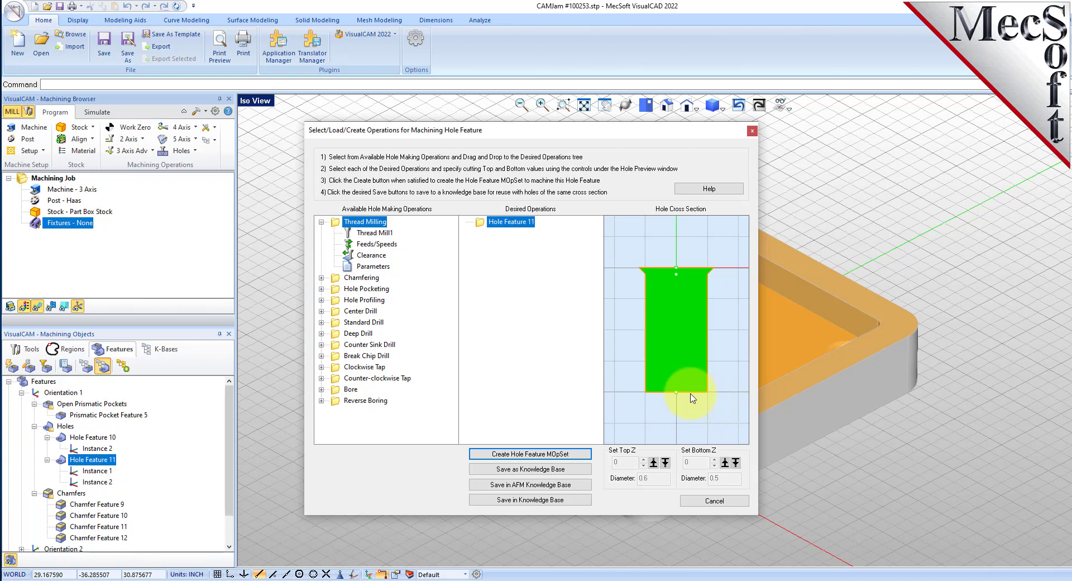
Add Center Drill, Standard Drill and Chamfering to the desired operations for Hole Feature 11.
click(321, 221)
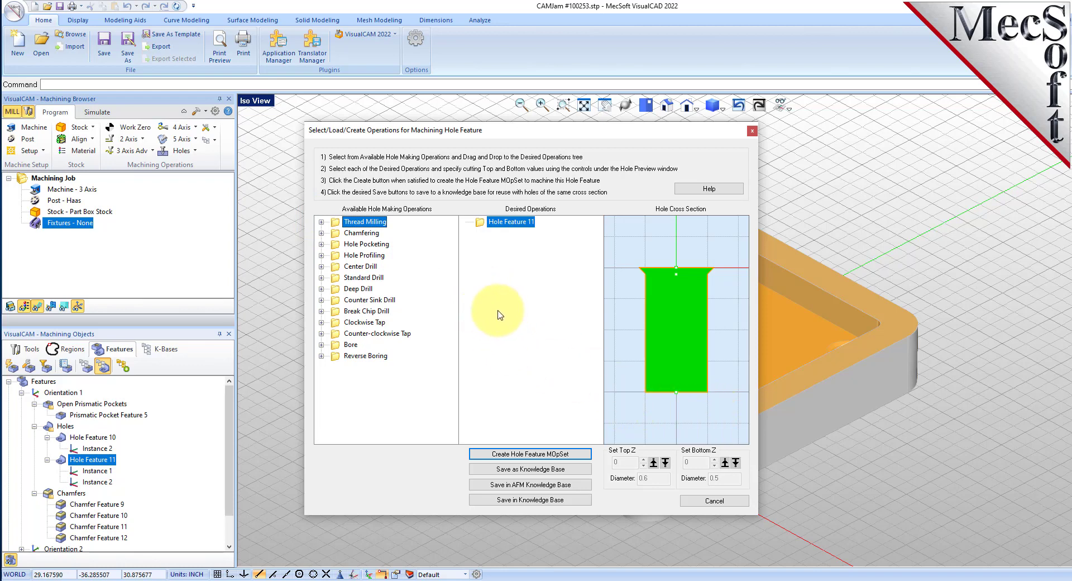
drag(346, 267, 502, 227)
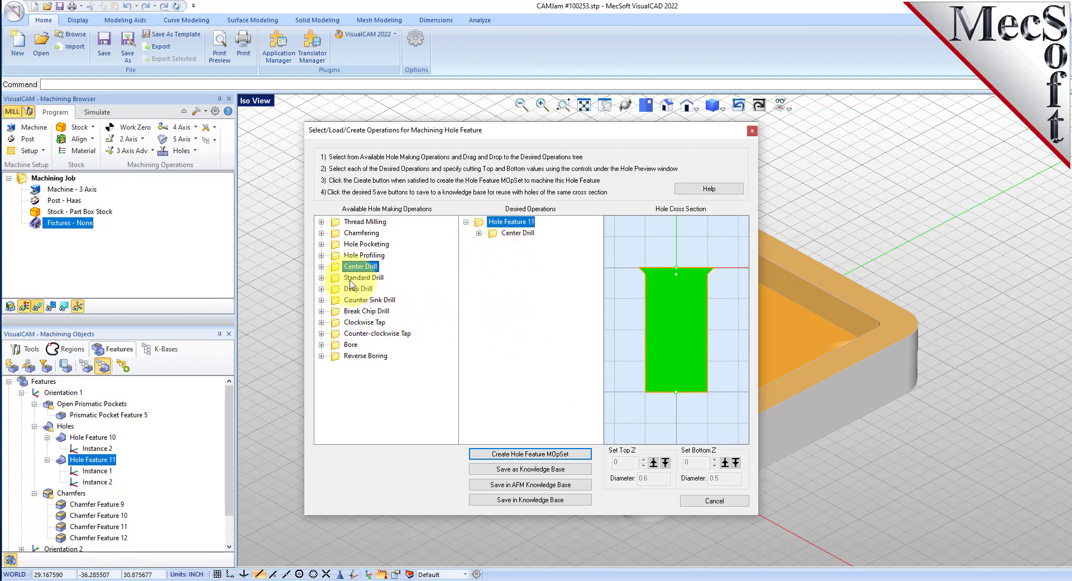
drag(363, 277, 506, 226)
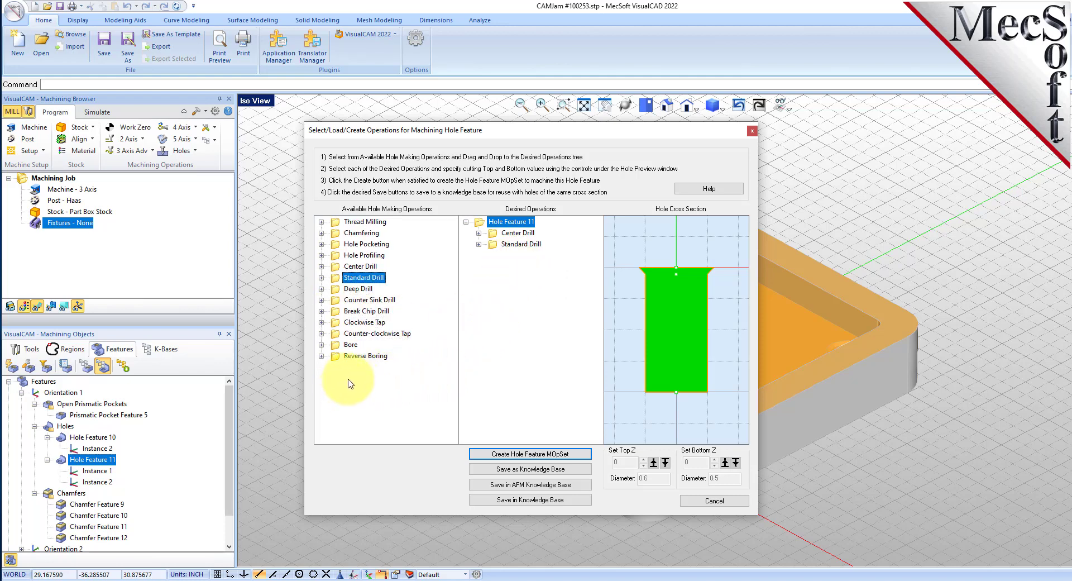
drag(361, 233, 503, 279)
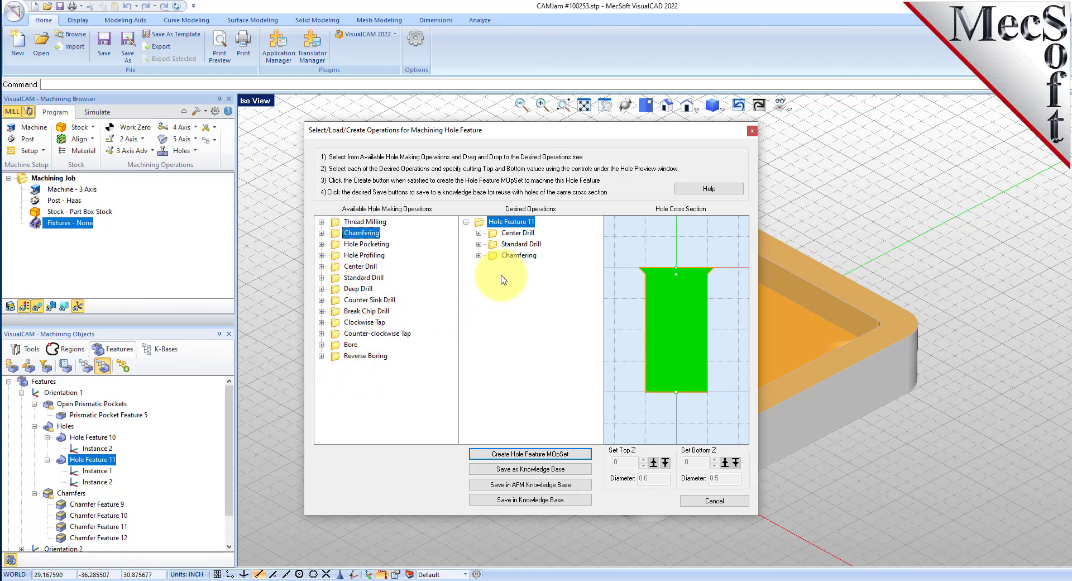
Check each desired operation of Hole Feature 11 against the hole cross section and close the dialog without creating the operation set.
click(496, 235)
click(495, 245)
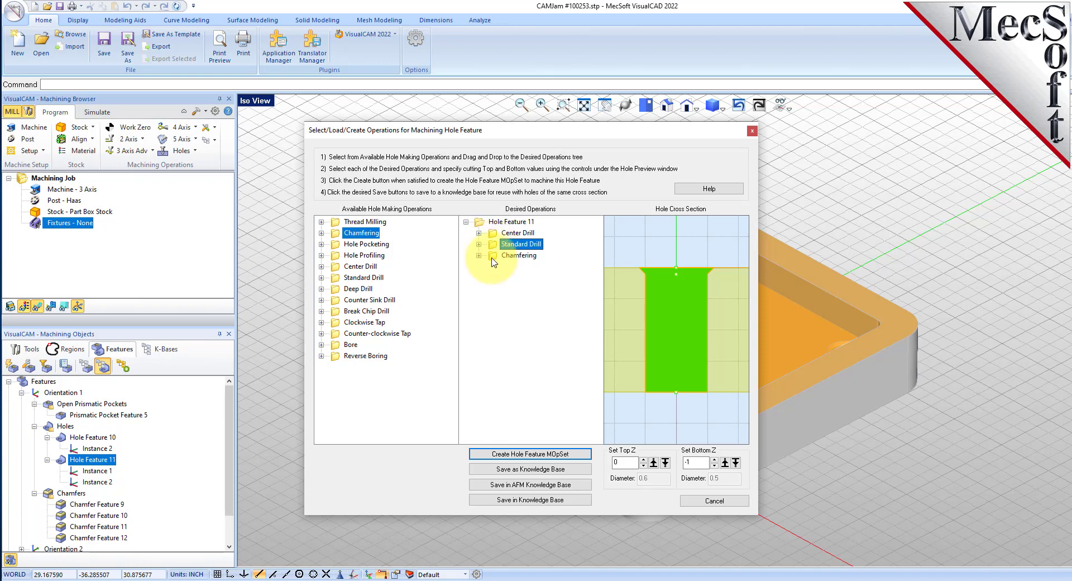
click(496, 256)
click(505, 222)
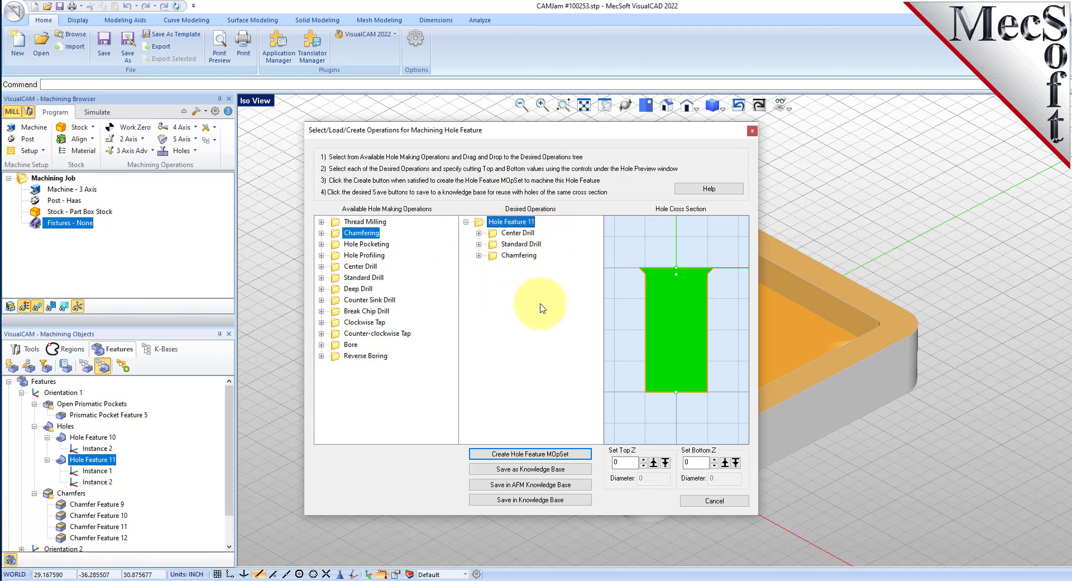
click(751, 132)
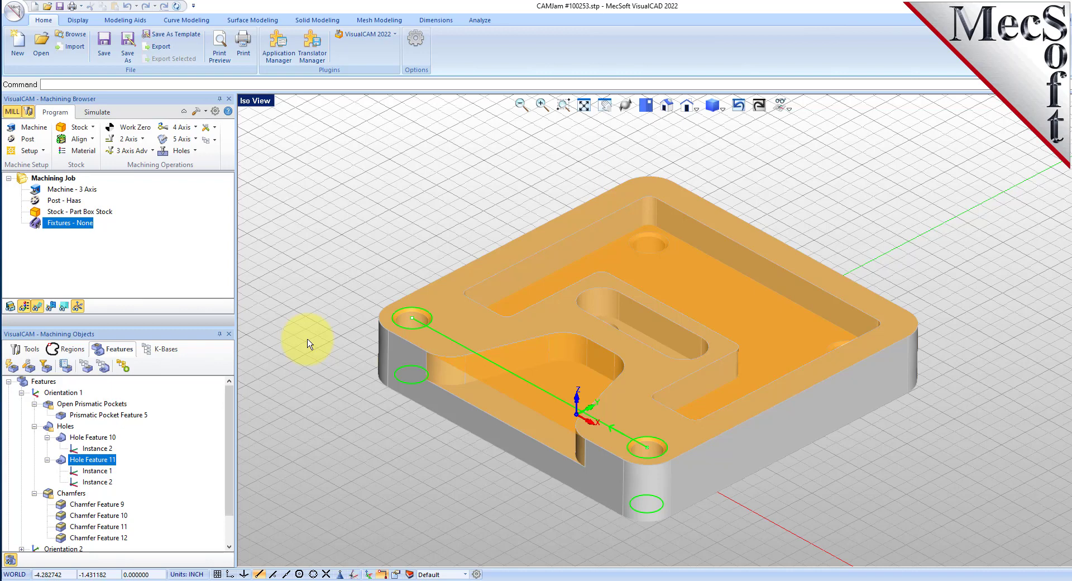
Load the DefaultAFM_INCH.vkb knowledge base into the K-Bases browser.
click(166, 349)
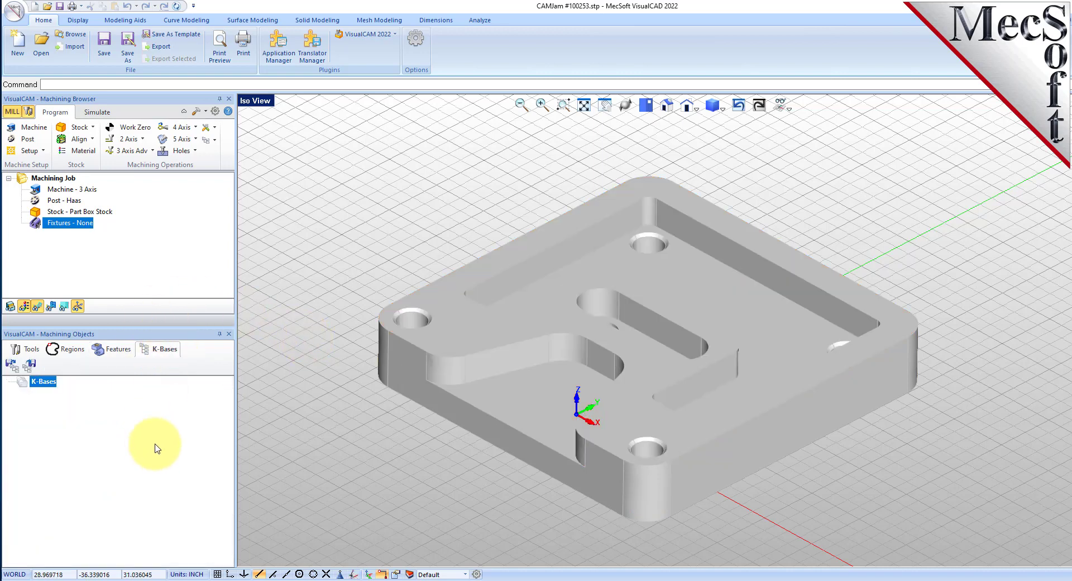
click(11, 364)
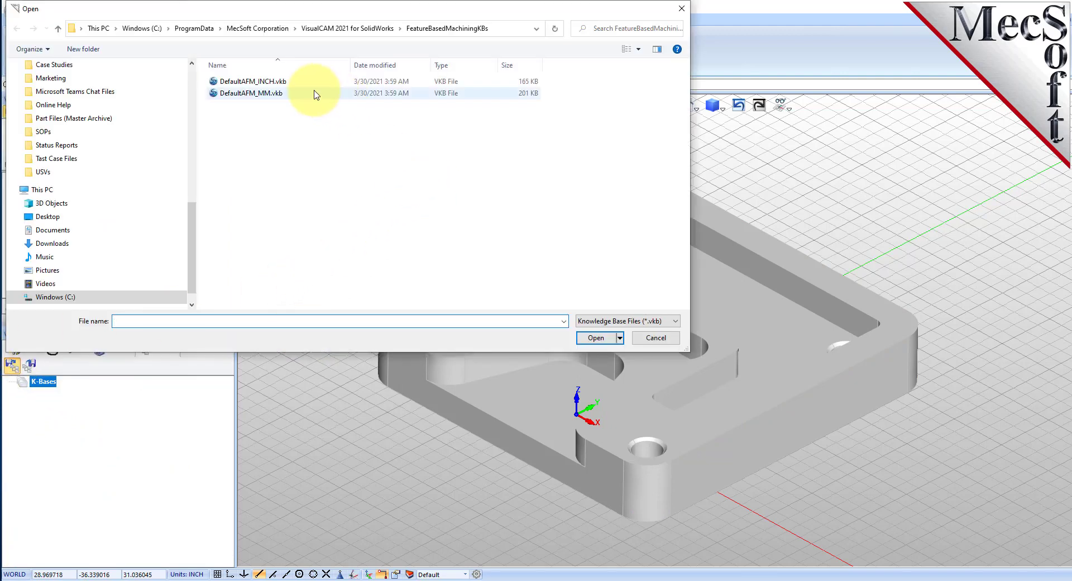
double_click(271, 81)
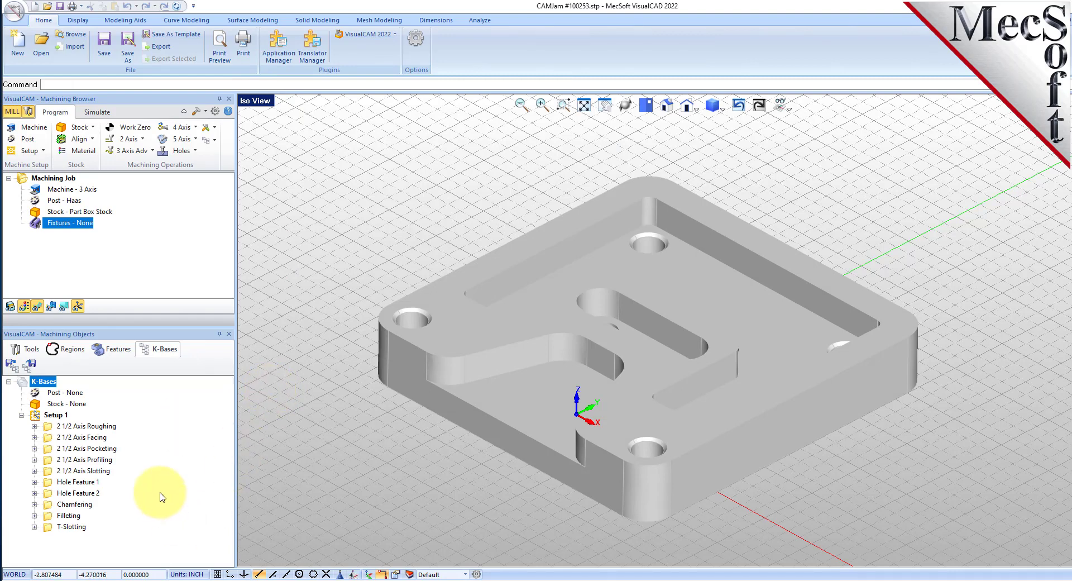
Review the loaded knowledge base's operation groups under Setup 1, from 2 1/2 Axis Roughing through Chamfering.
click(48, 427)
click(48, 438)
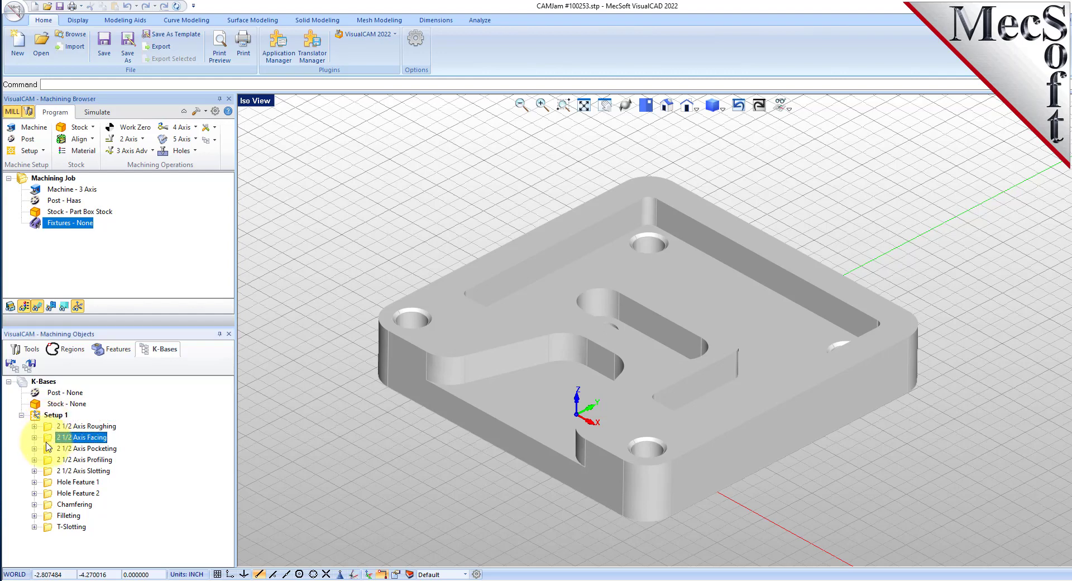
click(47, 449)
click(47, 460)
click(48, 471)
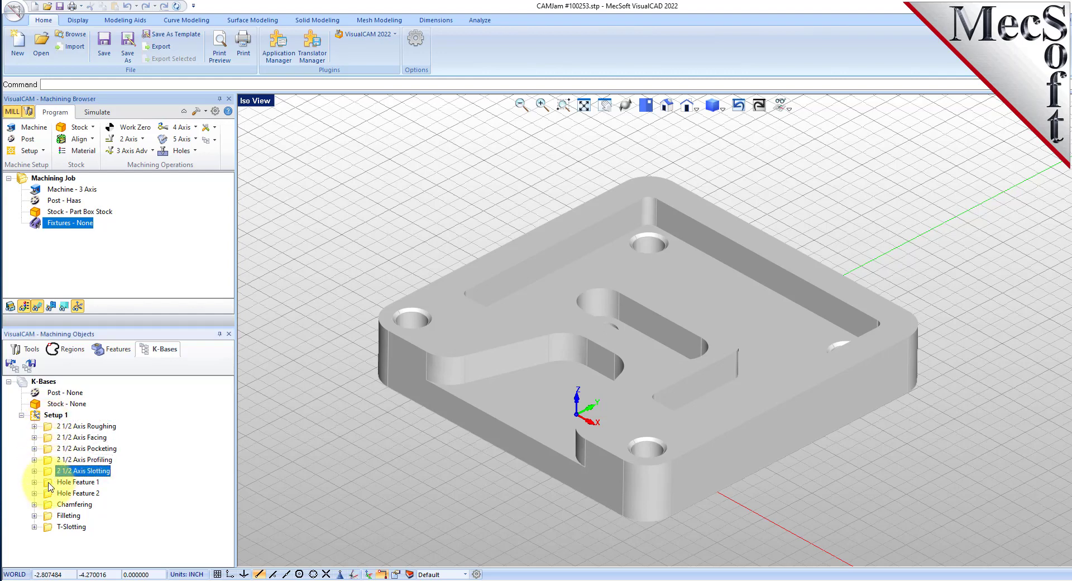
click(48, 482)
click(48, 493)
click(48, 505)
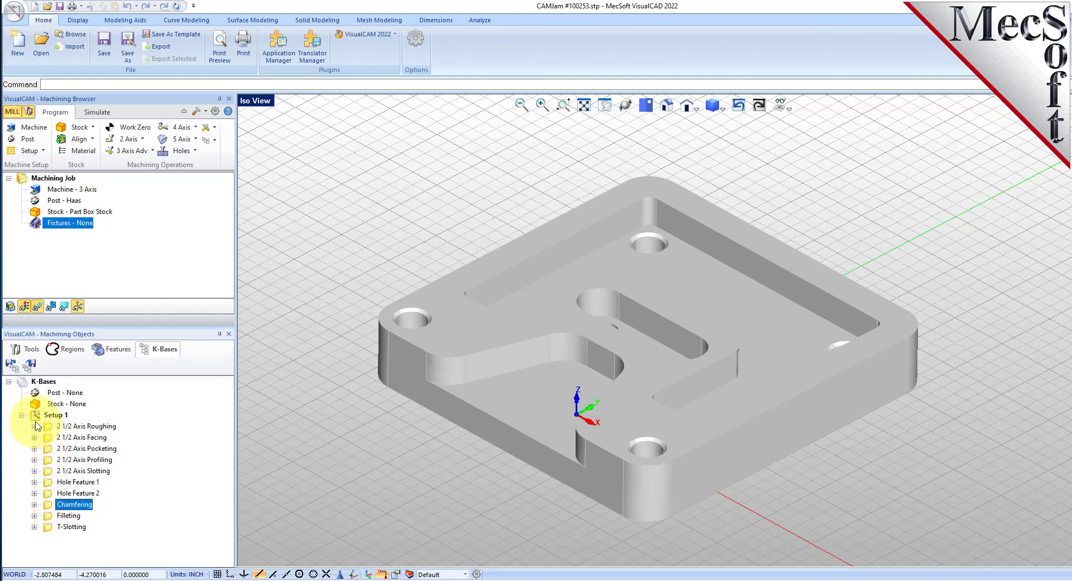
Examine the Geometry and Features filters in the 2 1/2 Axis Roughing selection rules, and cancel the dialog.
click(34, 426)
click(63, 438)
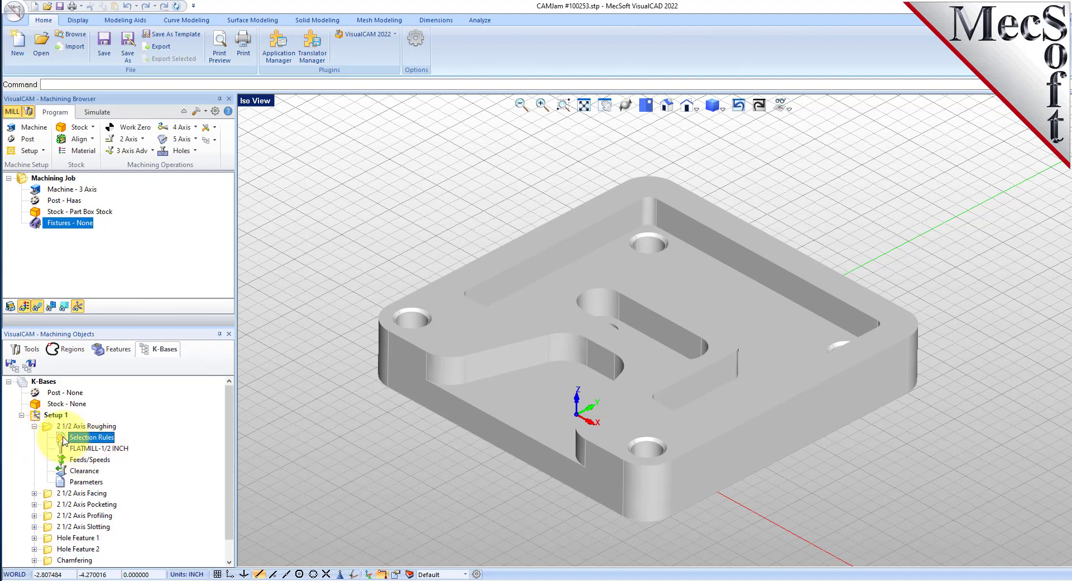
double_click(64, 439)
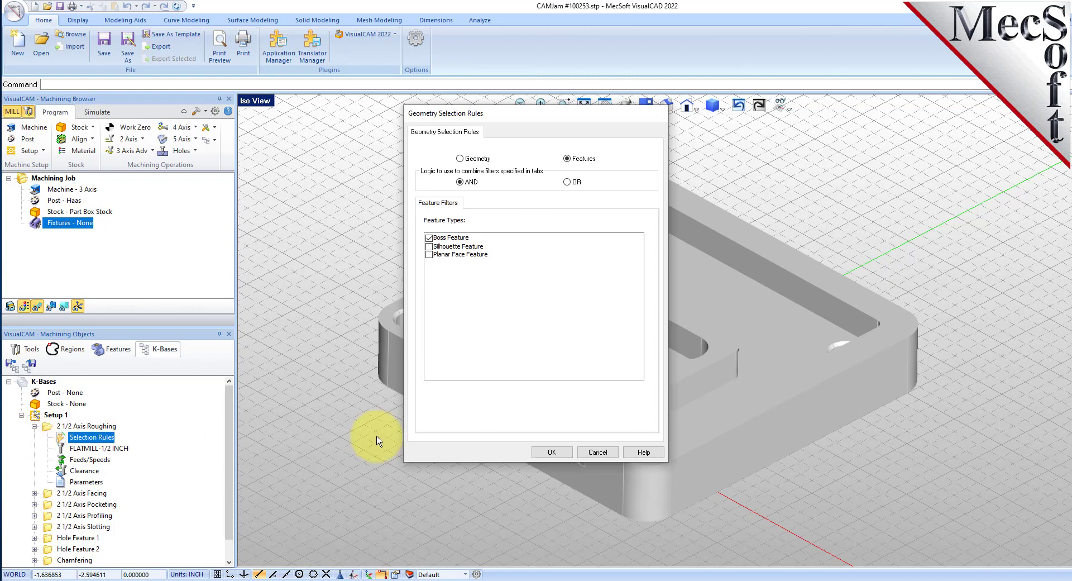
drag(576, 113, 506, 156)
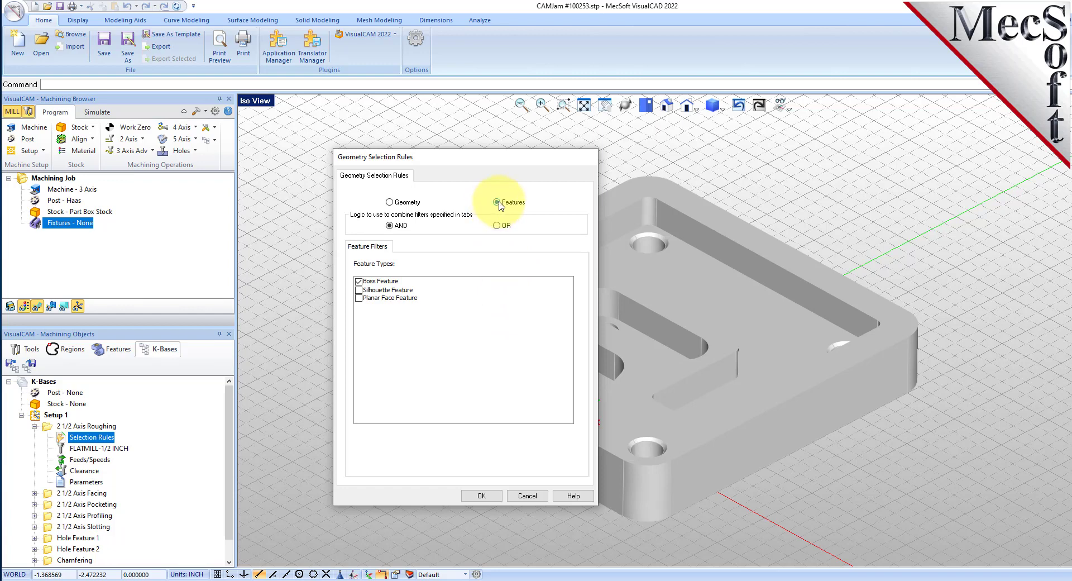
click(390, 203)
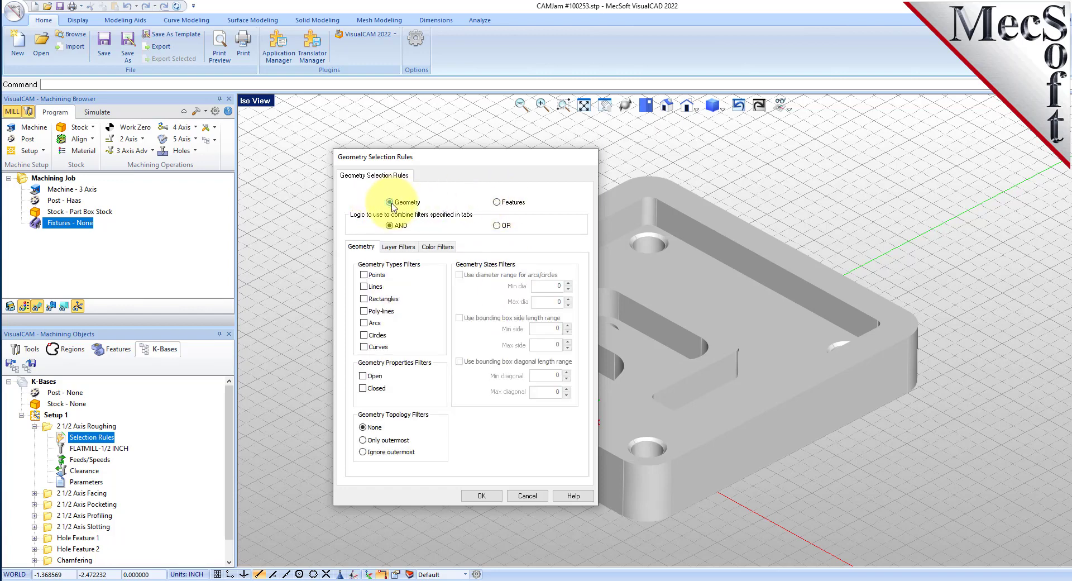
click(497, 203)
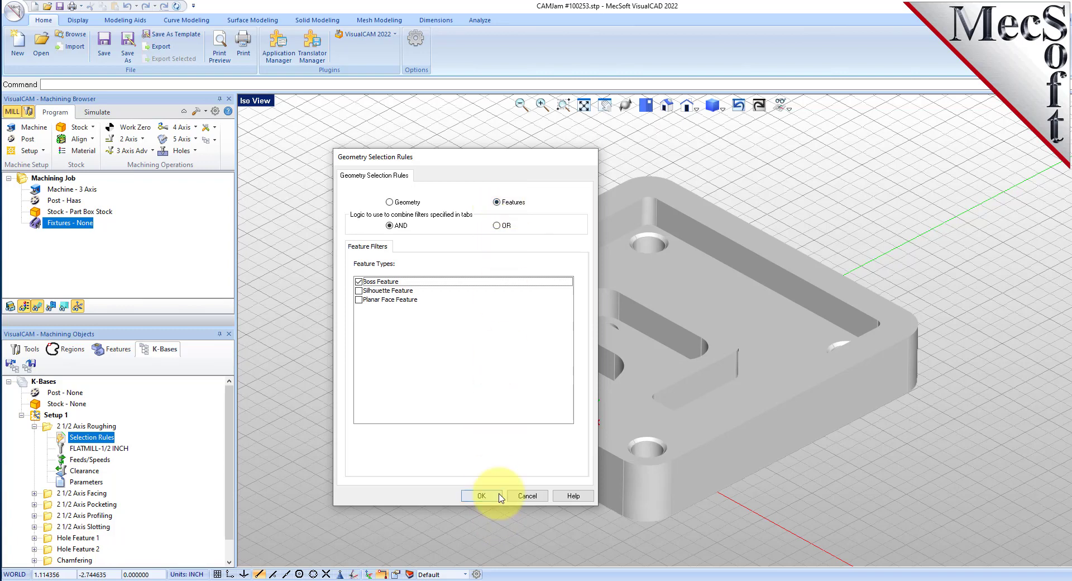
click(528, 496)
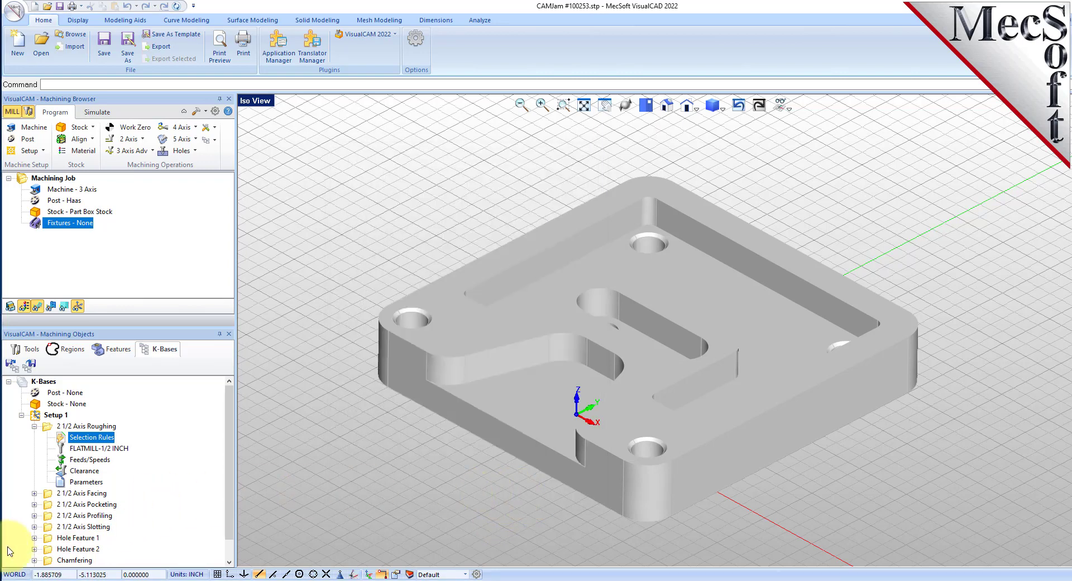
Examine the feature types in the 2 1/2 Axis Facing selection rules, and cancel the dialog.
click(34, 494)
double_click(62, 505)
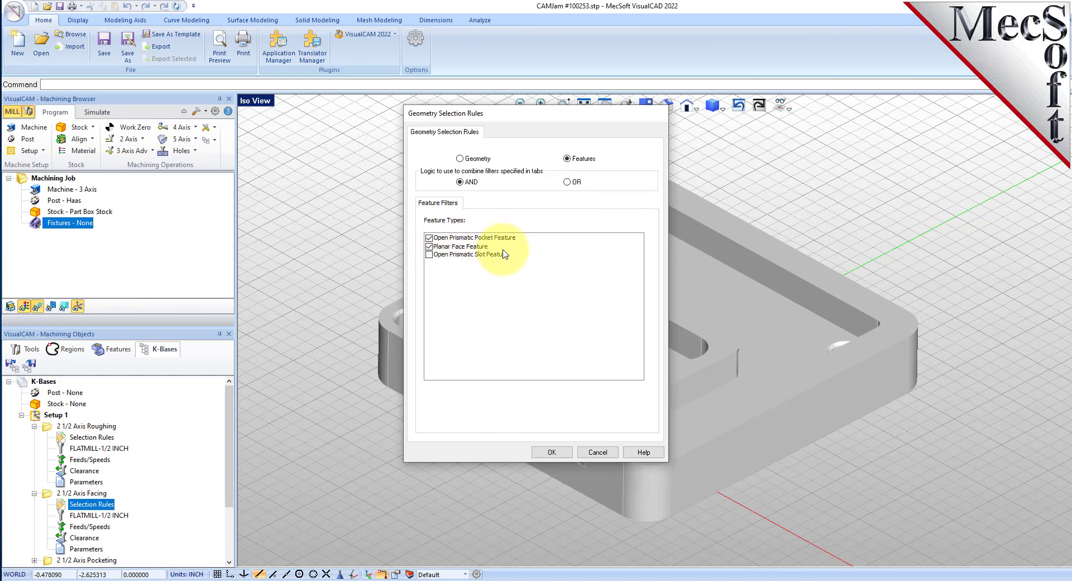
click(597, 452)
scroll(75, 456, down, 1)
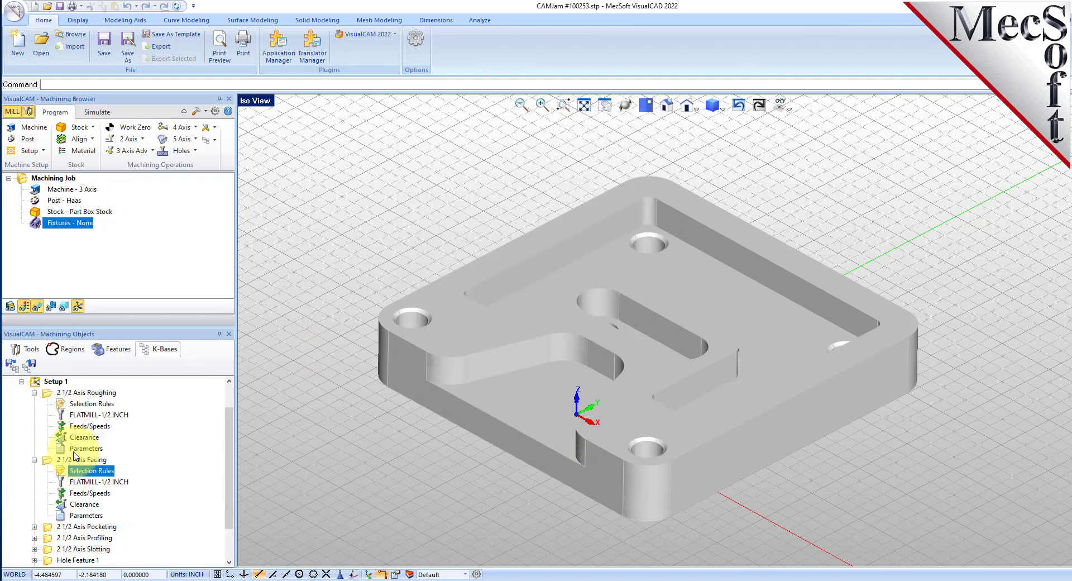
Examine the feature types in the 2 1/2 Axis Pocketing selection rules, cancel the dialog, and collapse the group.
scroll(74, 455, down, 1)
click(35, 482)
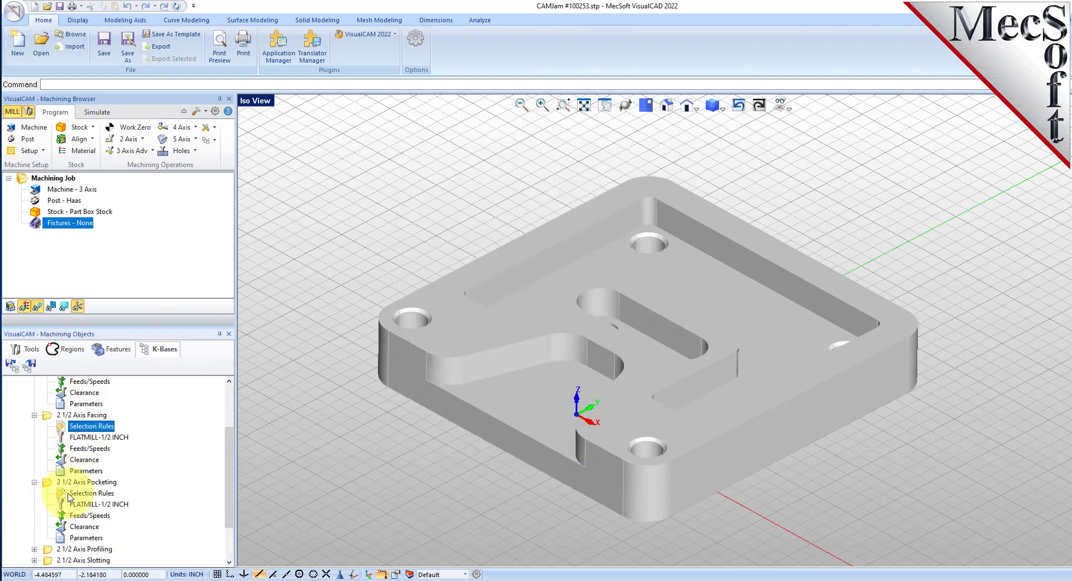
double_click(66, 494)
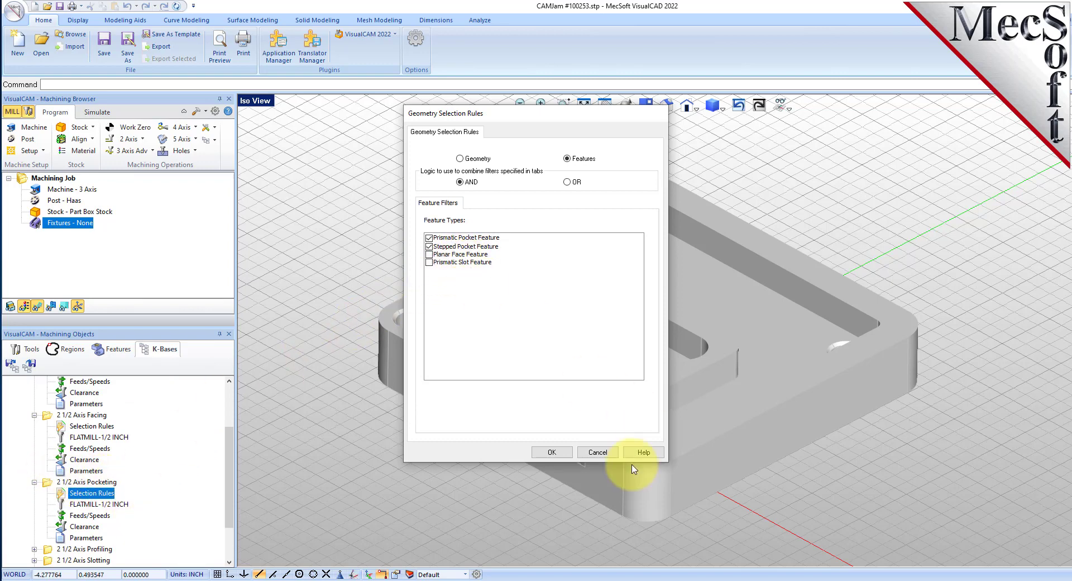
click(595, 456)
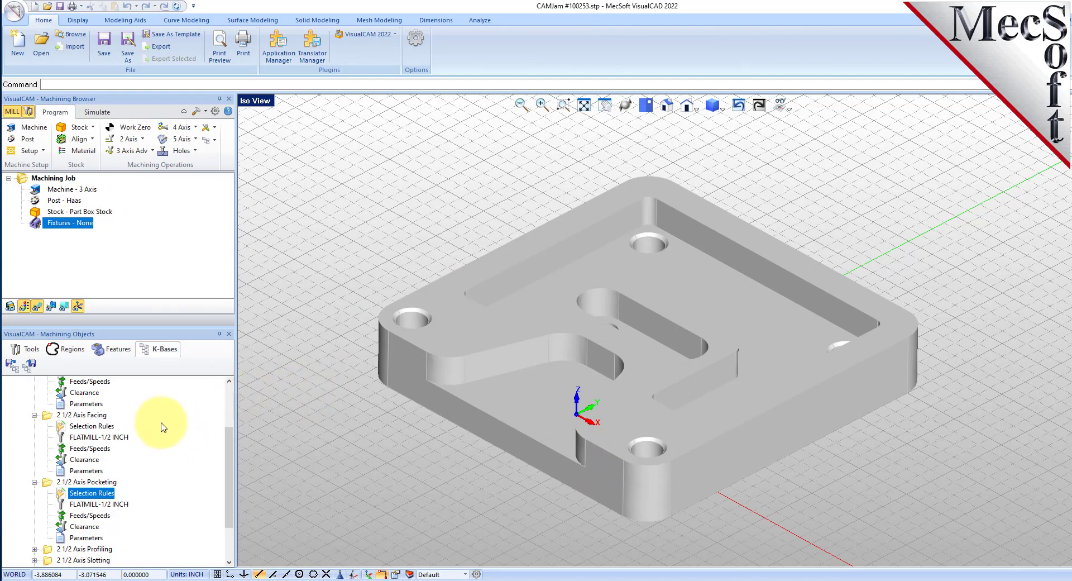
click(34, 481)
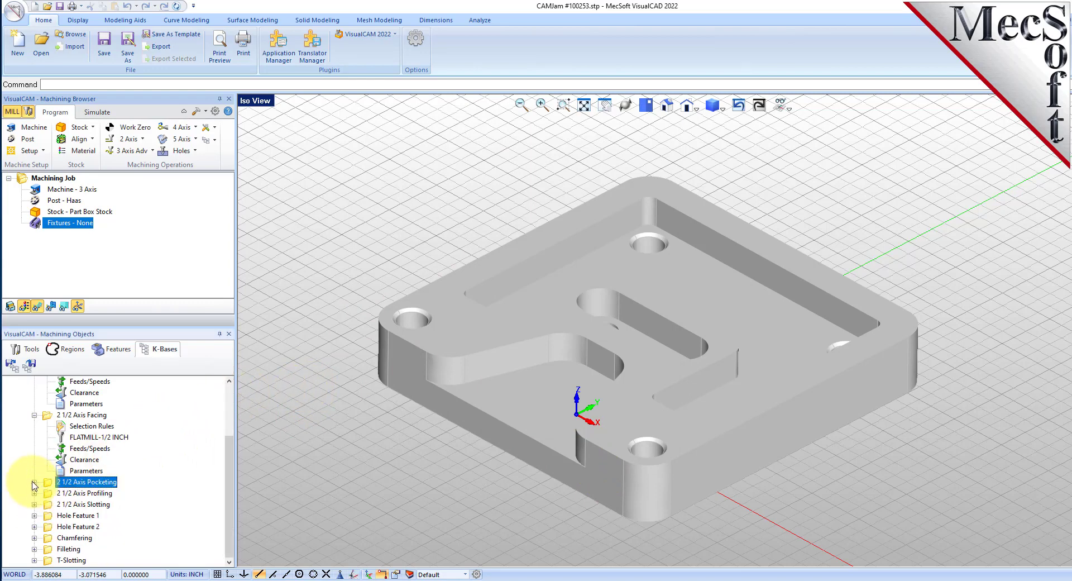
Review the tool, feeds/speeds, clearance and parameters entries of 2 1/2 Axis Facing, and collapse the facing and roughing groups.
click(83, 438)
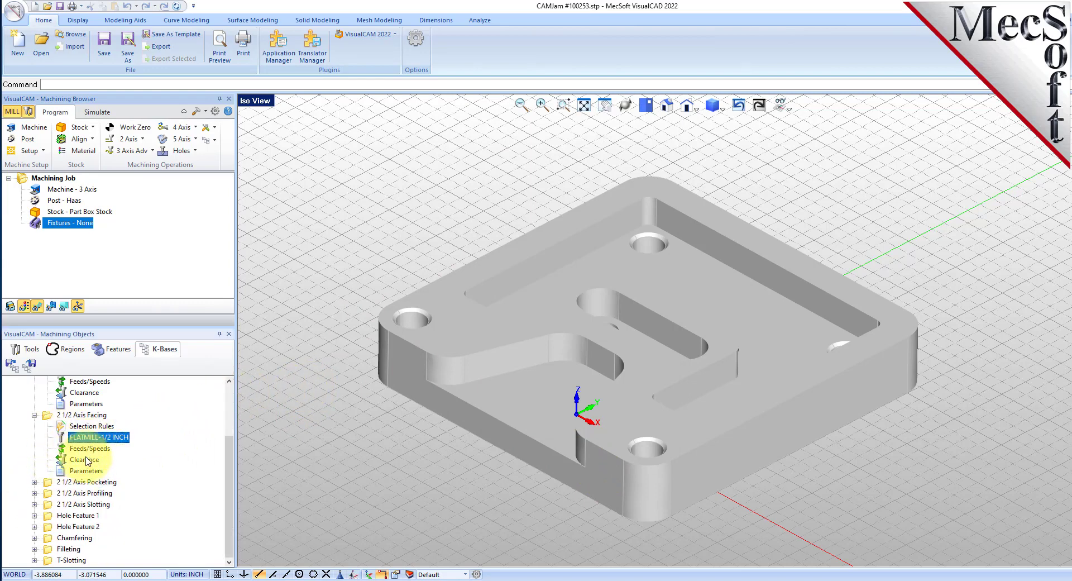
click(95, 450)
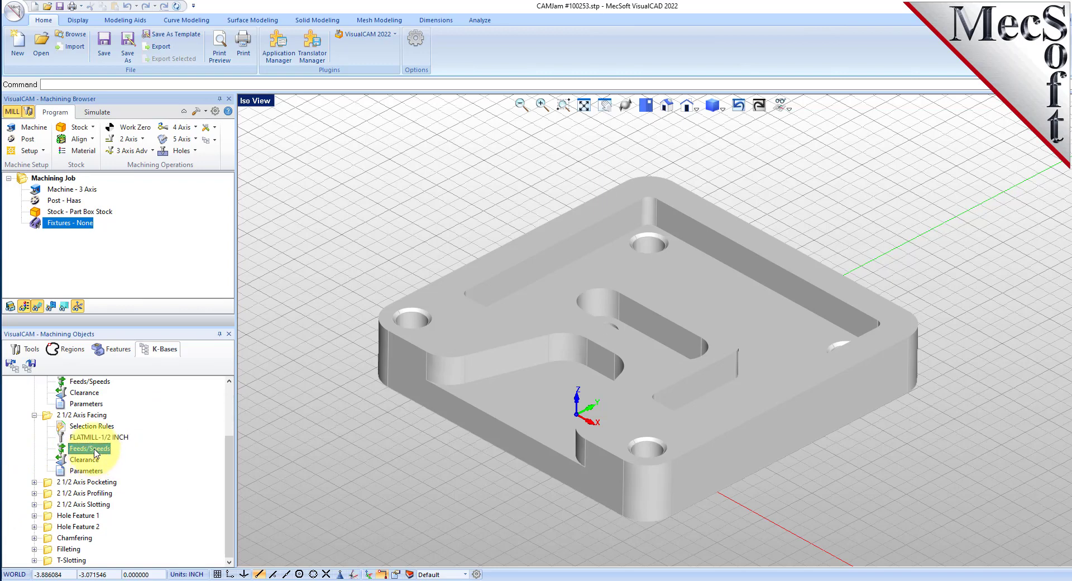
click(93, 460)
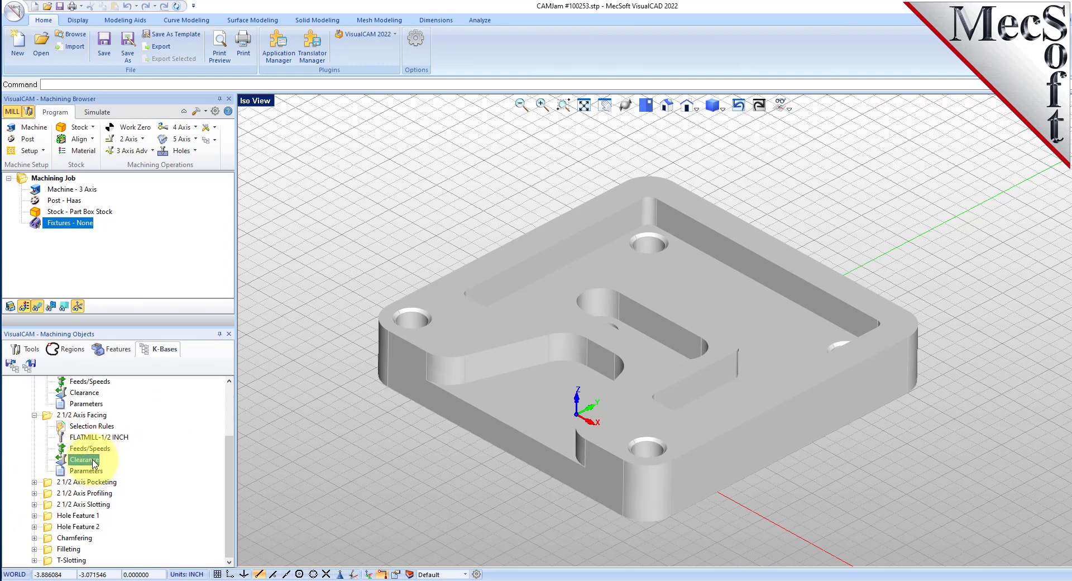
click(94, 472)
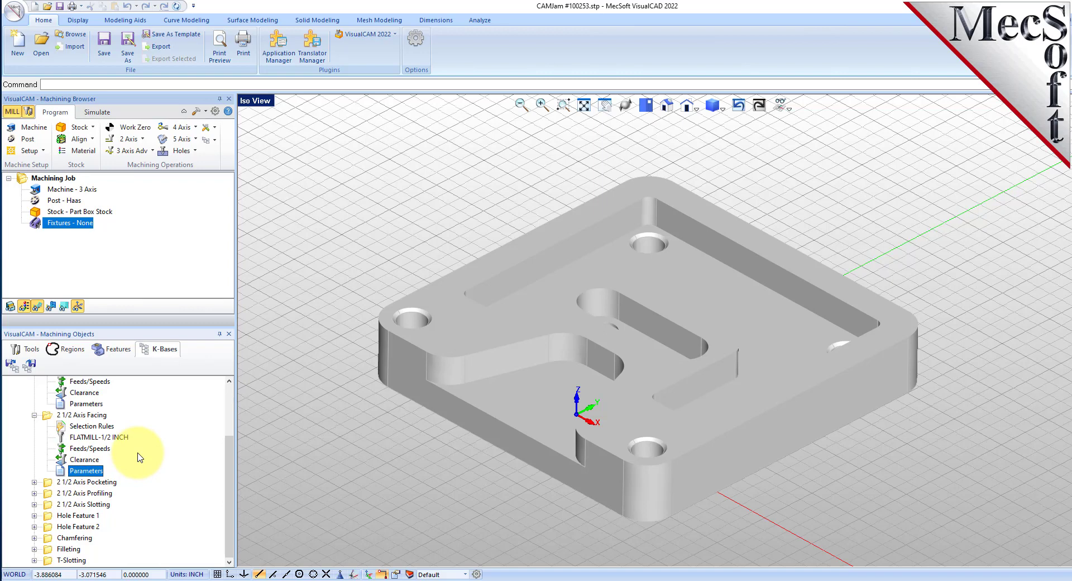
click(34, 415)
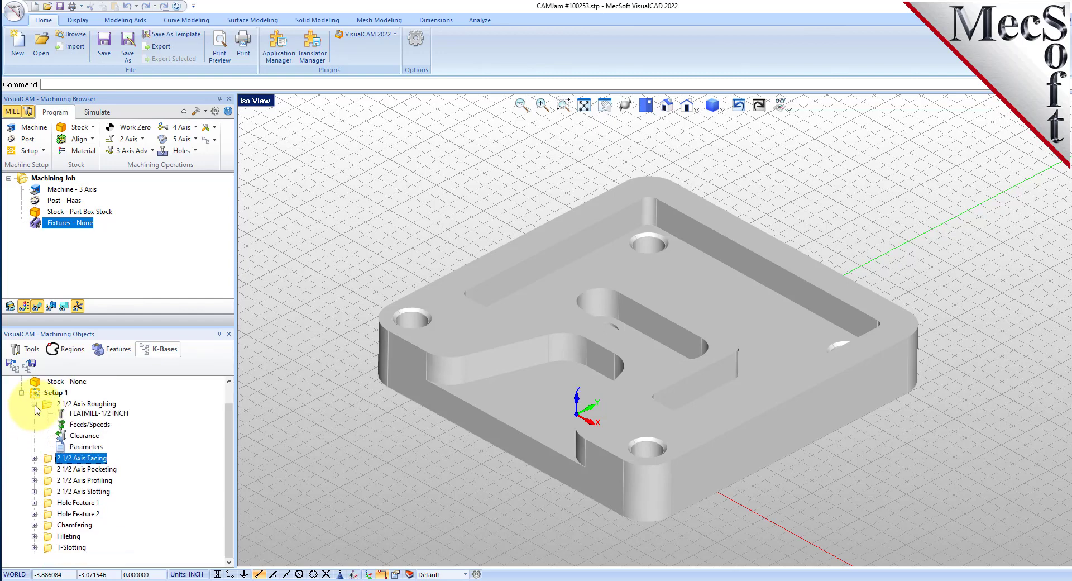
click(34, 404)
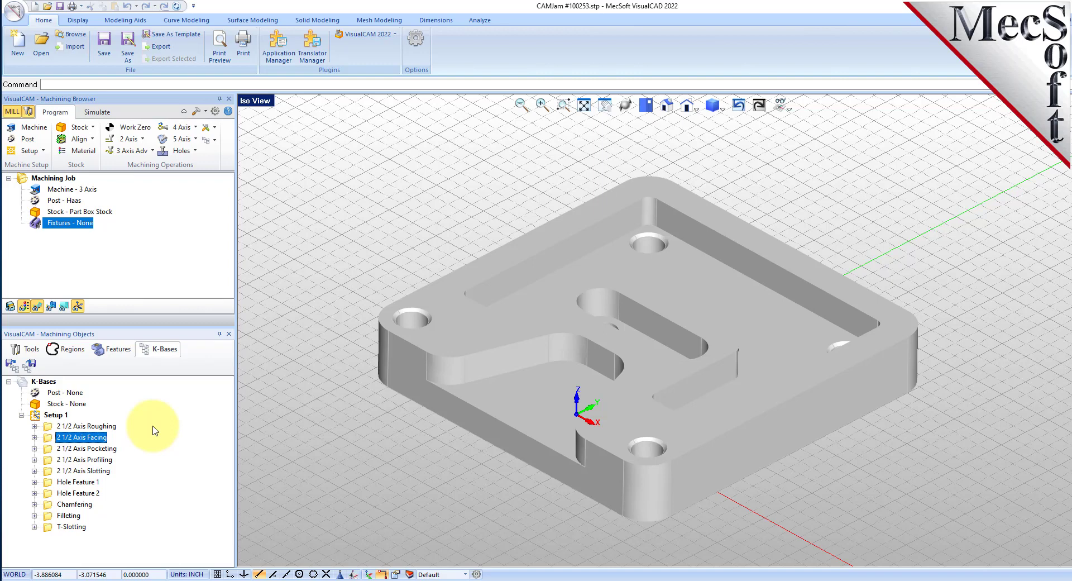
Examine the list of tools available in the Machining Objects browser.
click(27, 349)
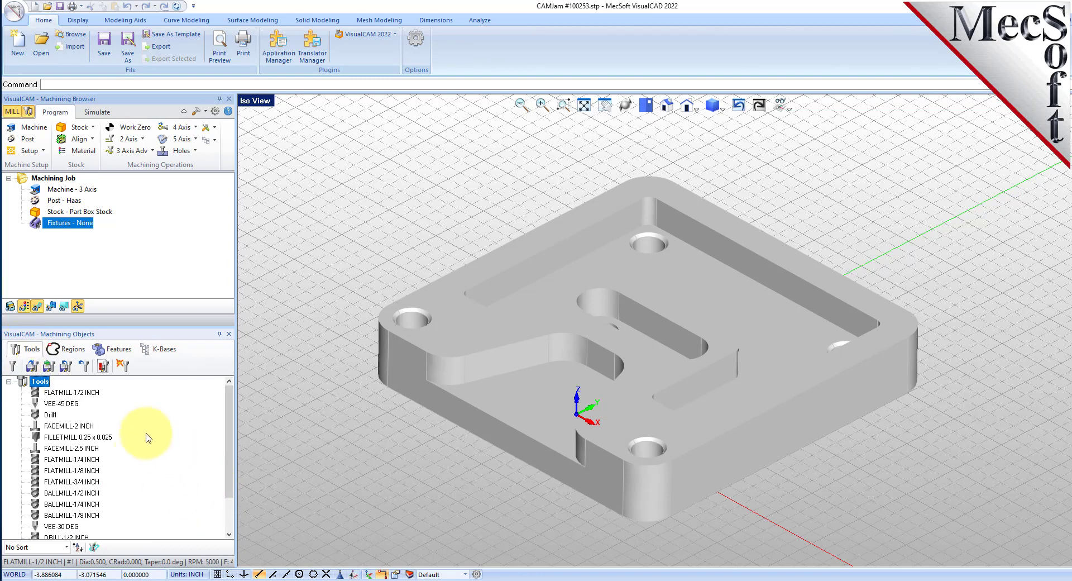
drag(155, 326, 154, 348)
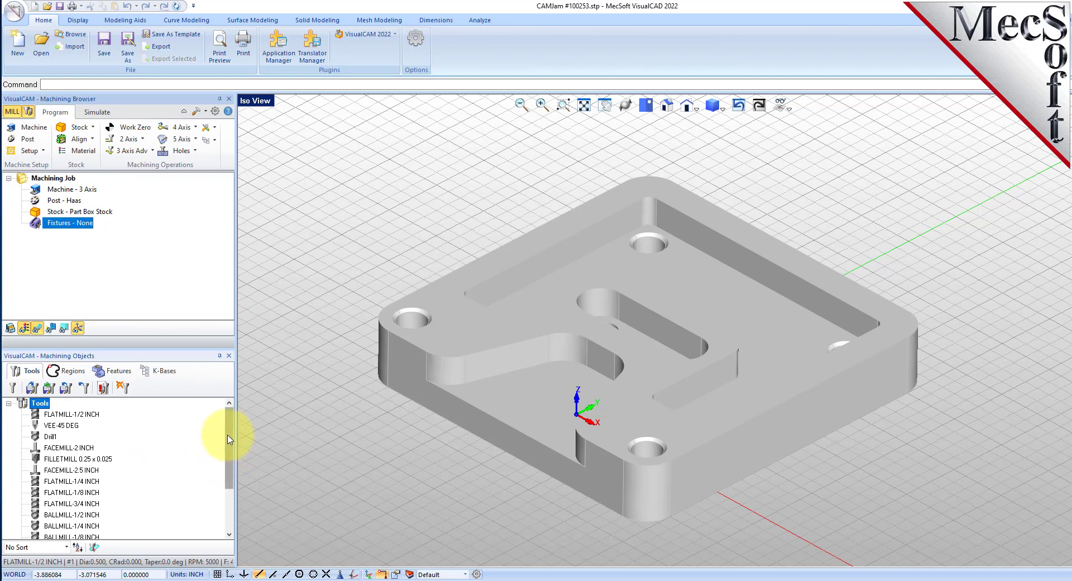
mouse_move(229, 431)
mouse_down()
mouse_move(226, 487)
mouse_move(223, 427)
mouse_up()
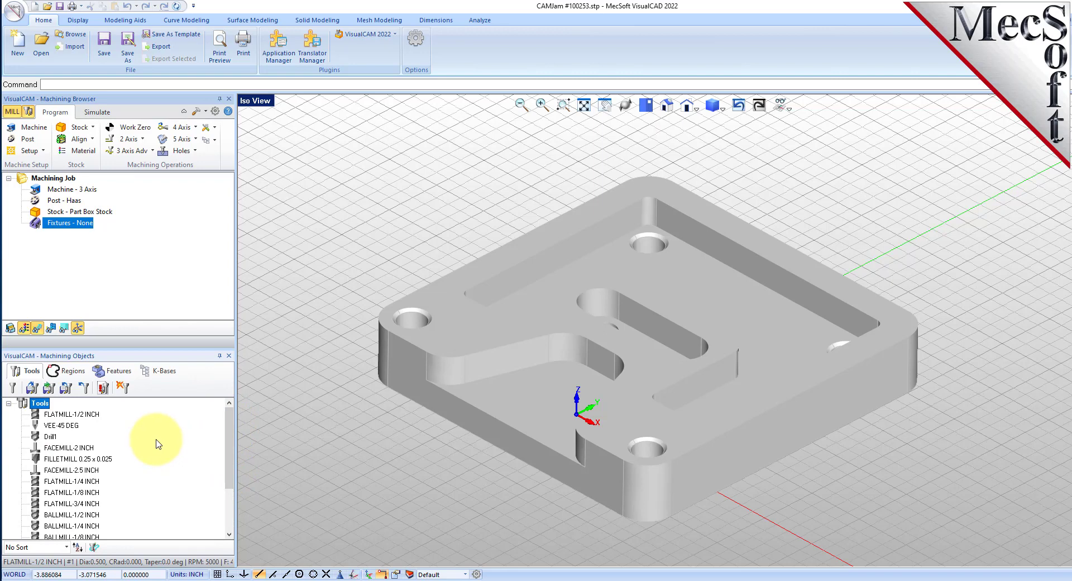
Generate machining operations for all detected features with Automatic Feature Machining, and enlarge the Machining Browser to show them.
click(114, 371)
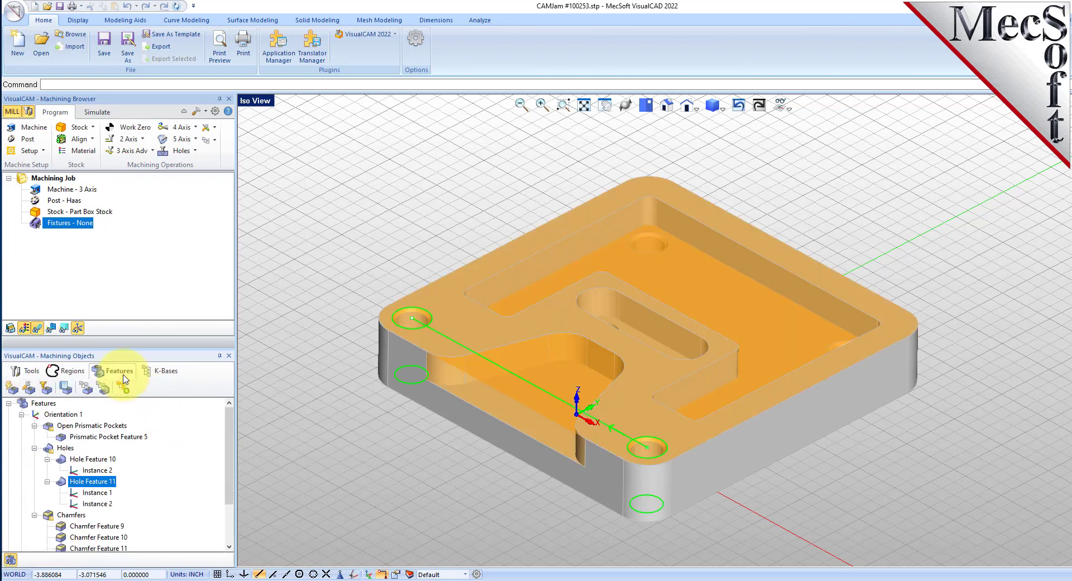
click(42, 403)
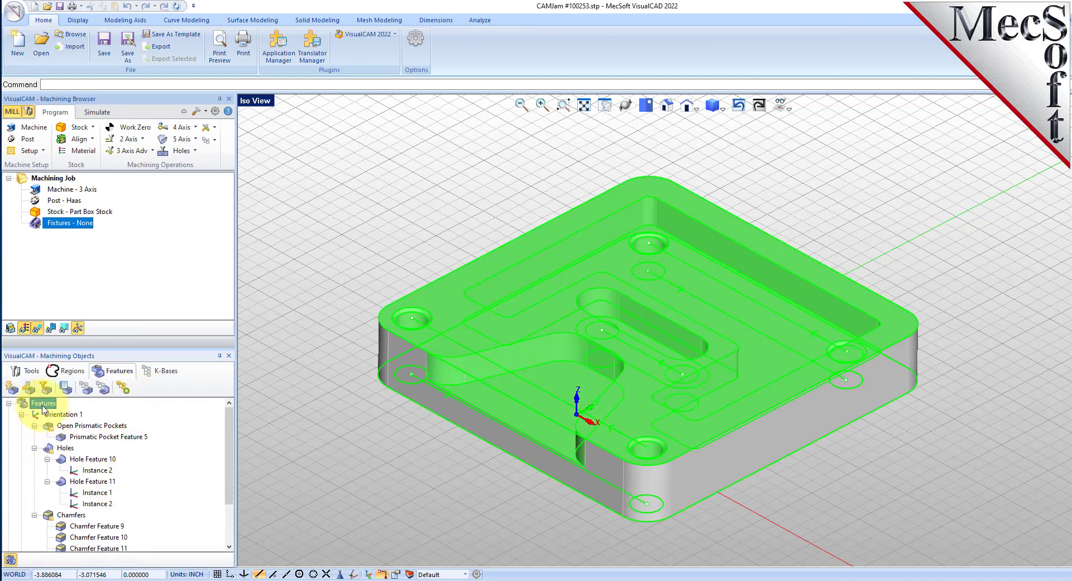
click(122, 387)
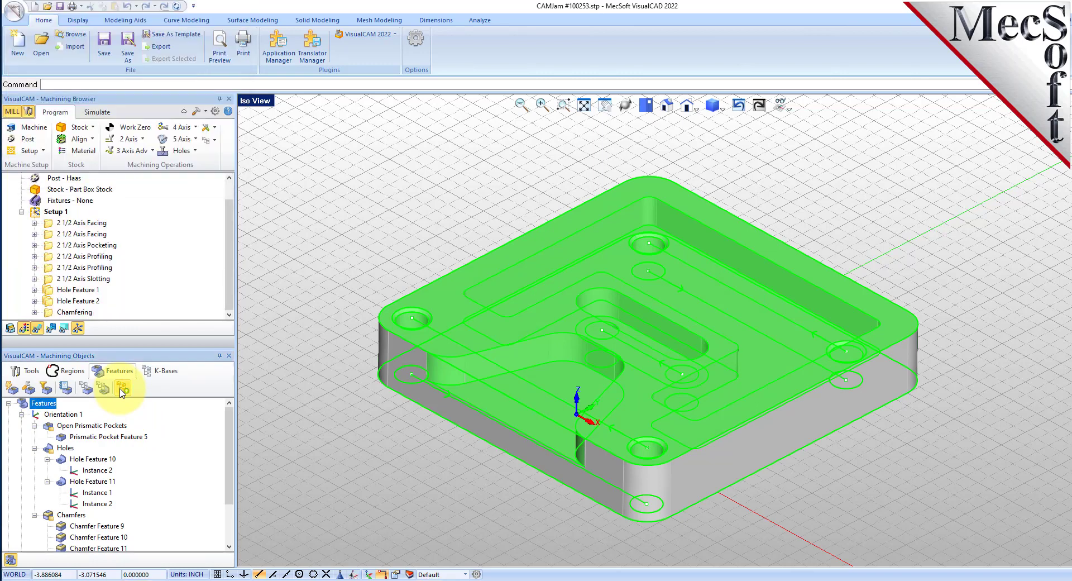
drag(114, 349, 114, 417)
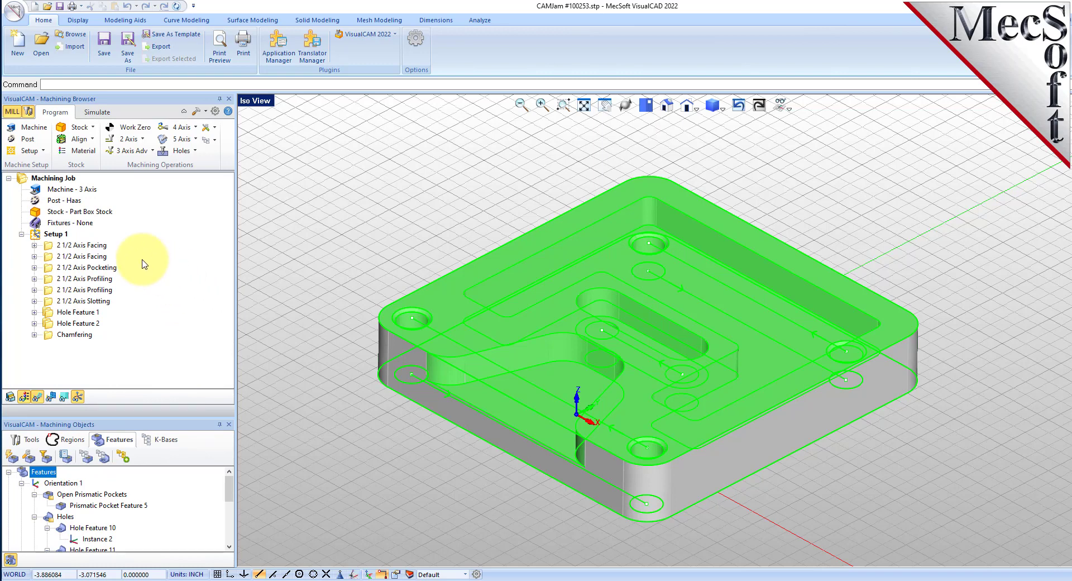
Edit the 2 1/2 Axis Pocketing operation and set its stepover distance to 40% of the tool diameter.
click(48, 269)
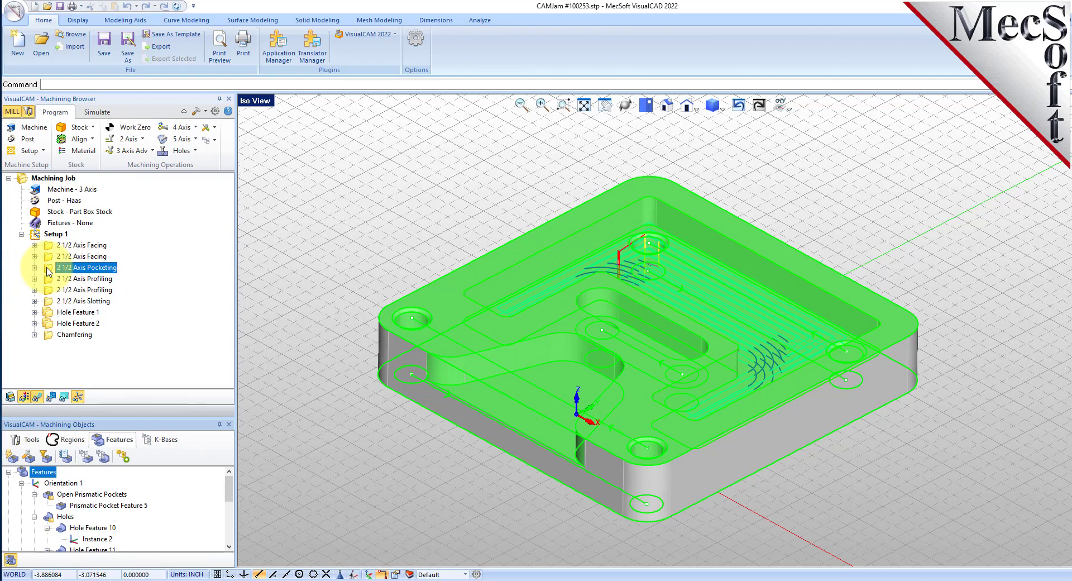
double_click(48, 271)
drag(110, 113, 281, 150)
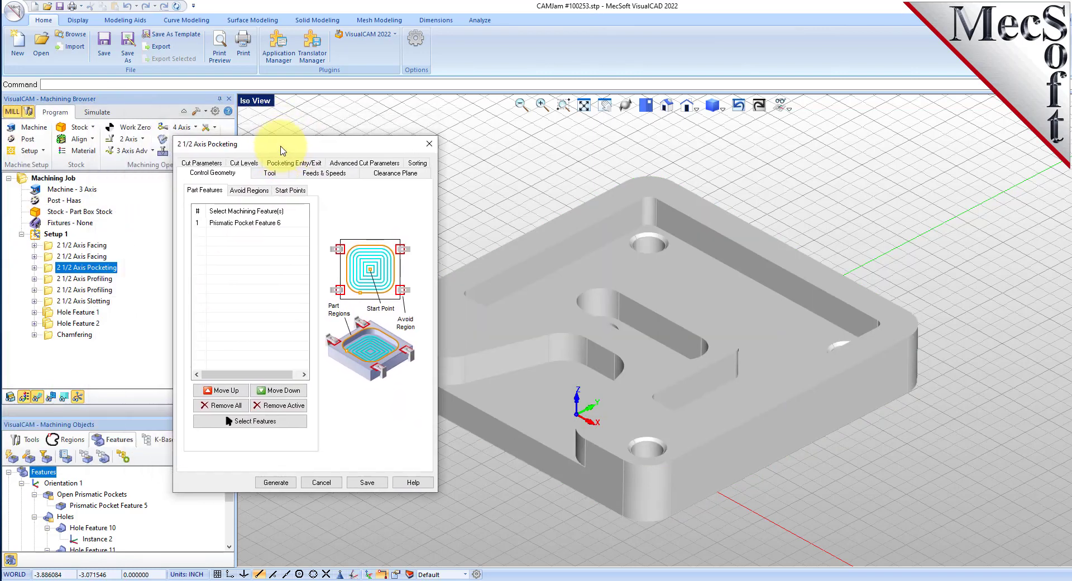
click(201, 164)
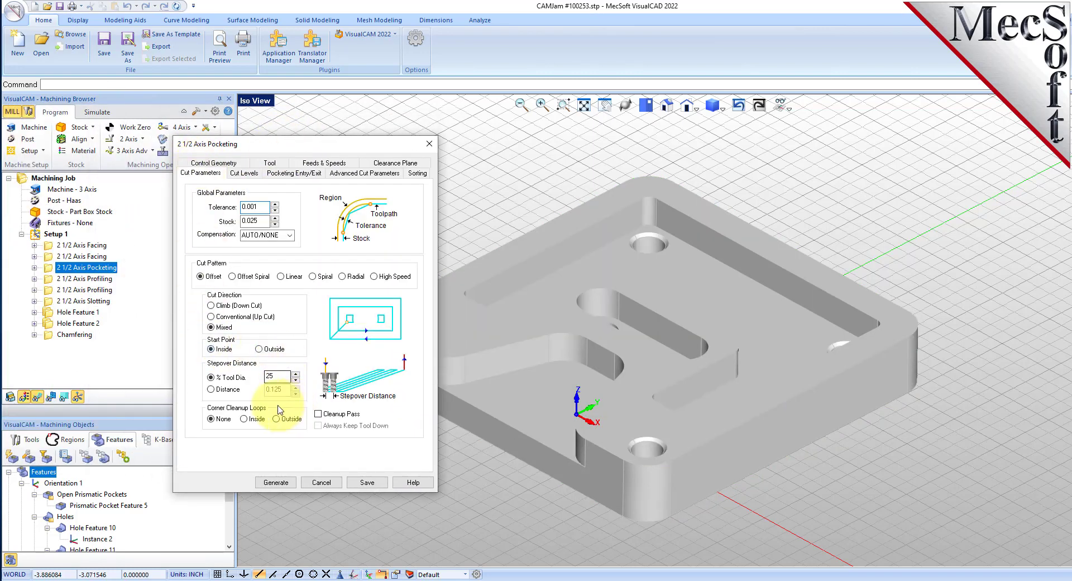
double_click(281, 375)
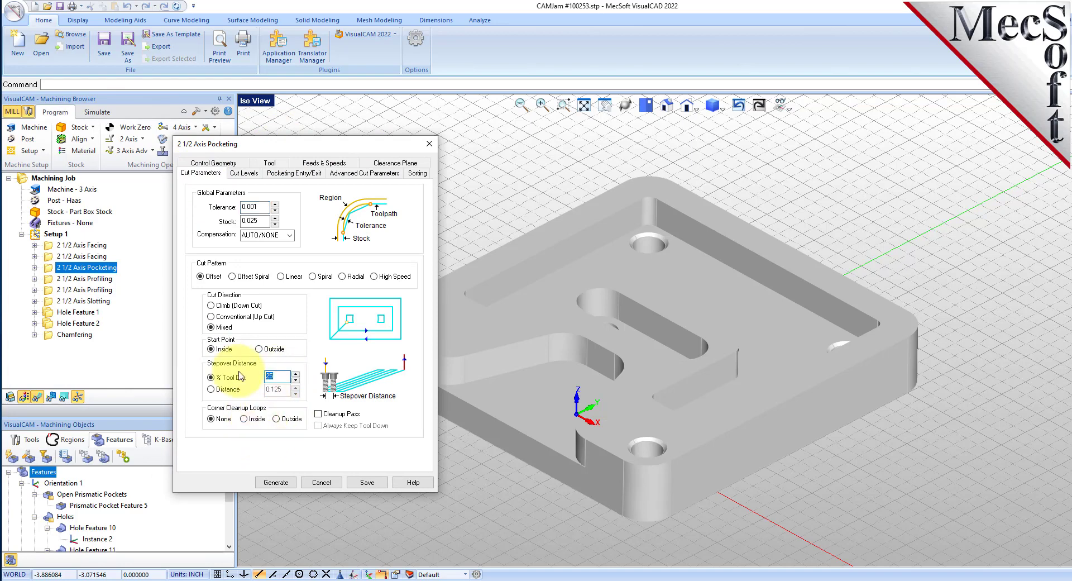
text(40)
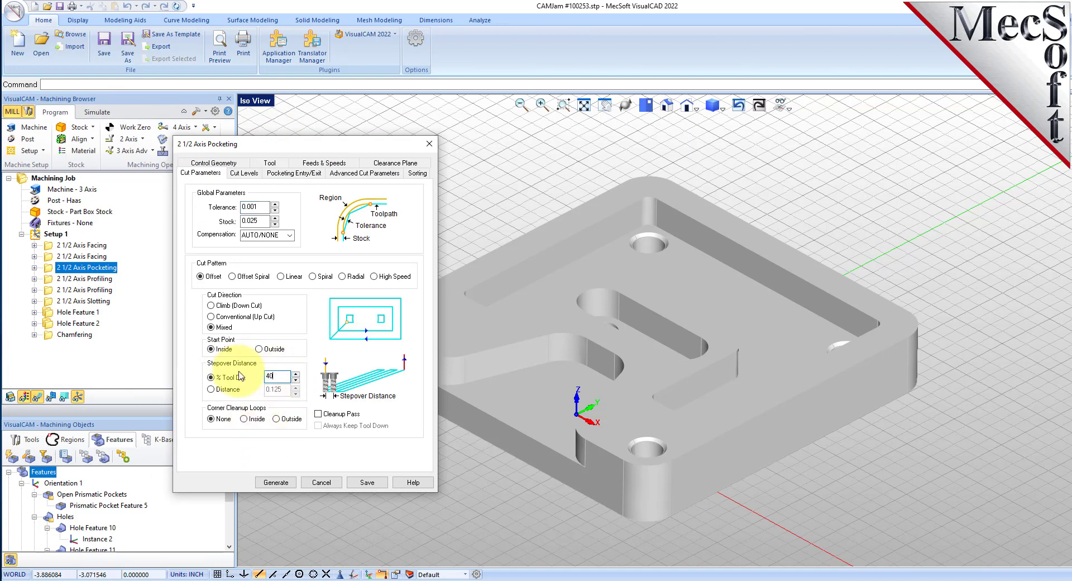
Review the pocketing operation's tool and cut pattern options, keep the Offset pattern, and regenerate the toolpath.
click(270, 163)
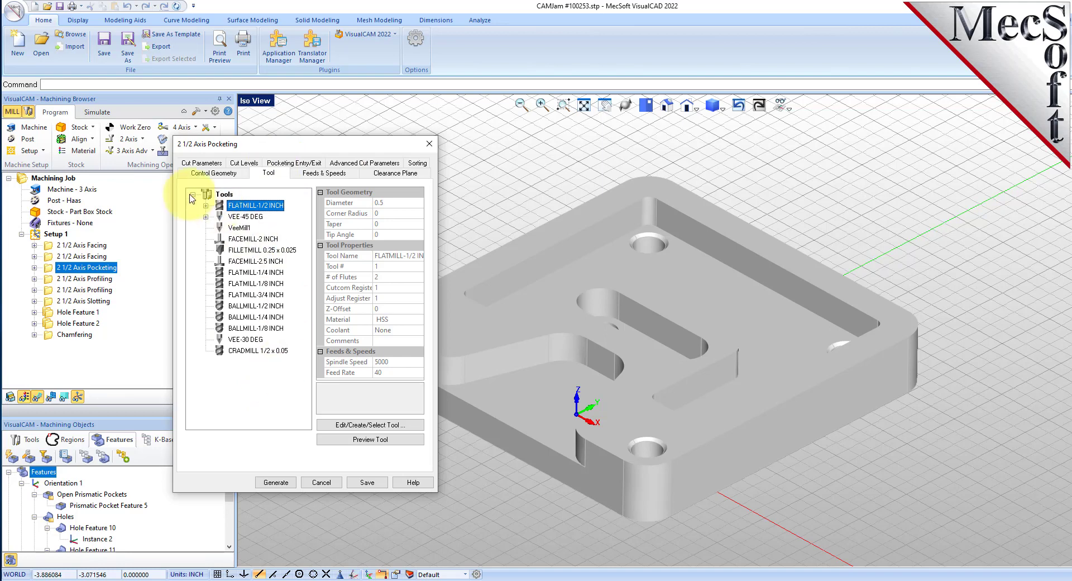
click(202, 164)
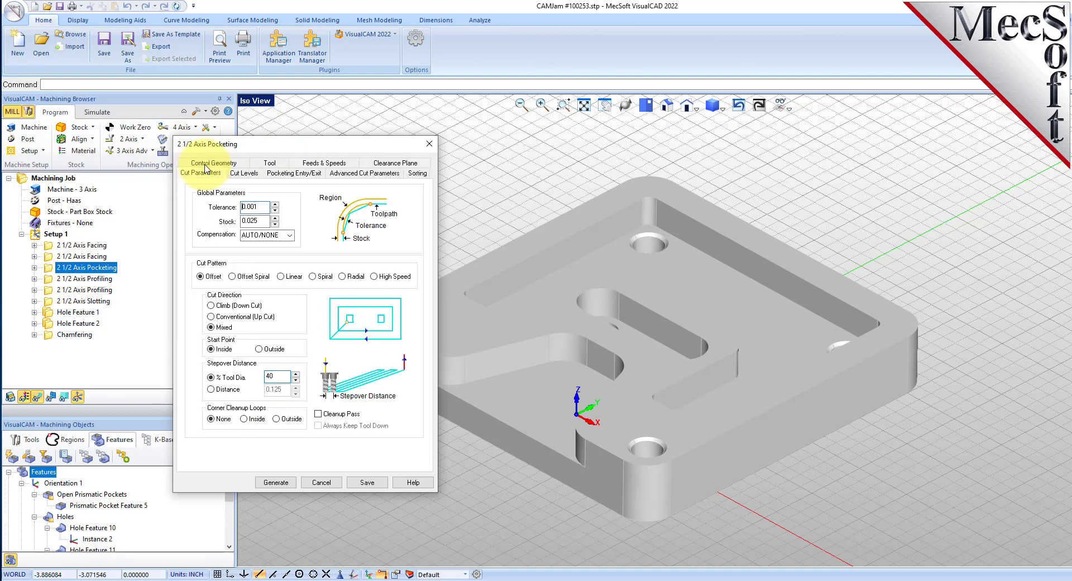
click(373, 276)
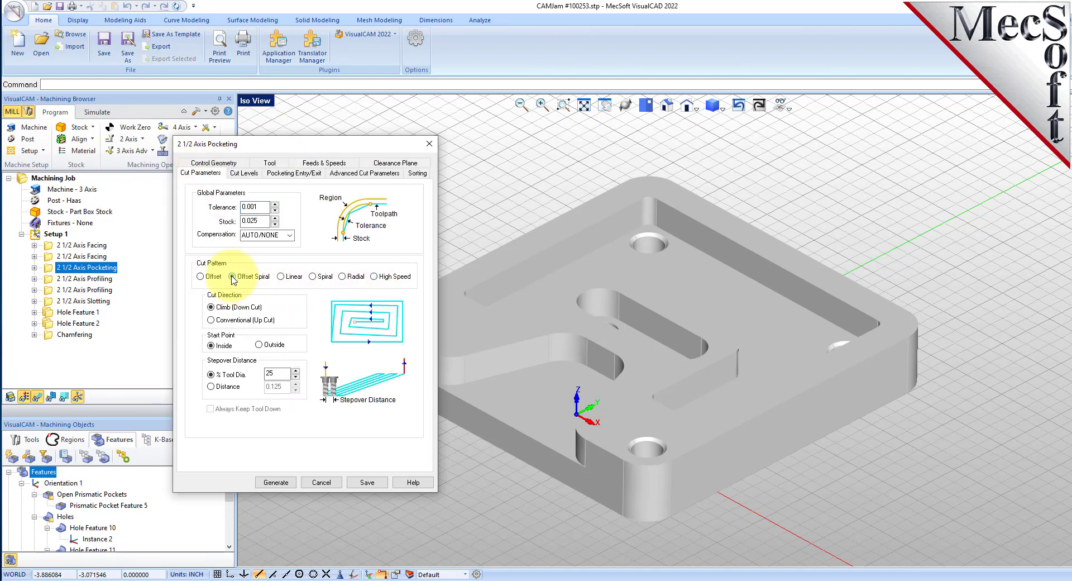
click(200, 276)
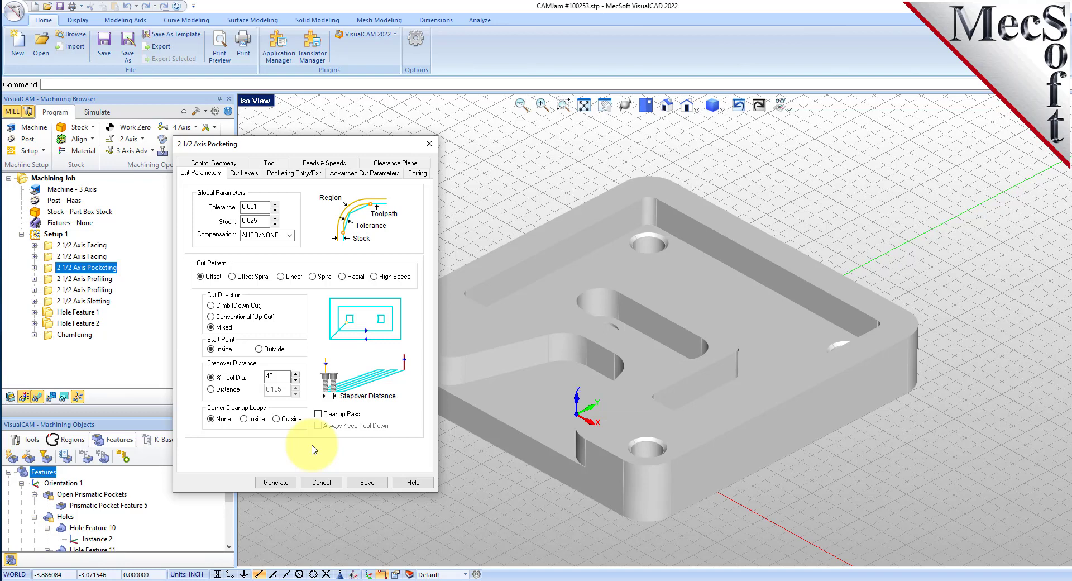
click(276, 482)
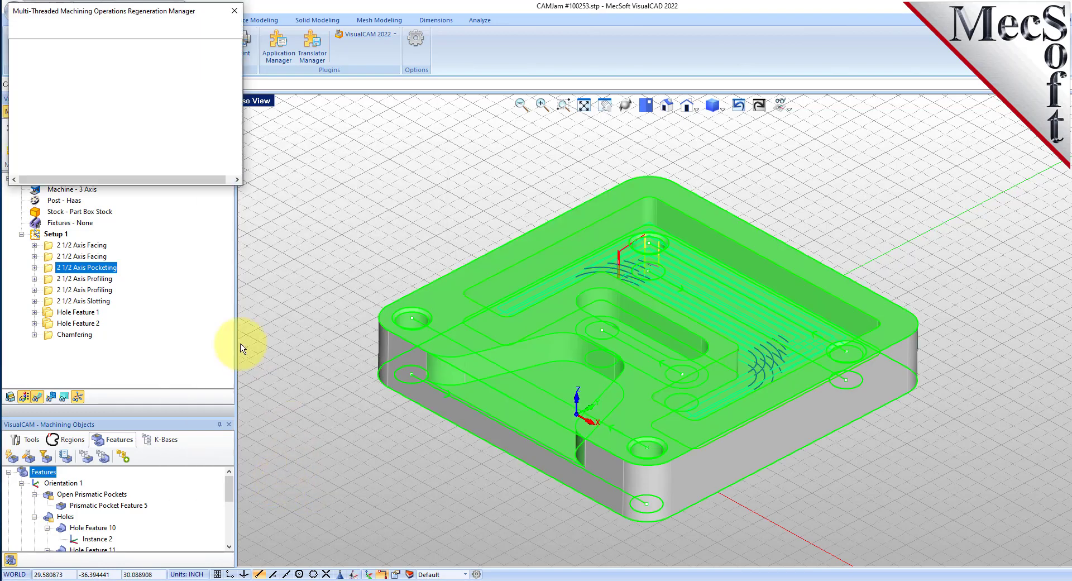
Start saving Setup 1 to a knowledge base file, and cancel without saving.
click(56, 235)
right_click(59, 236)
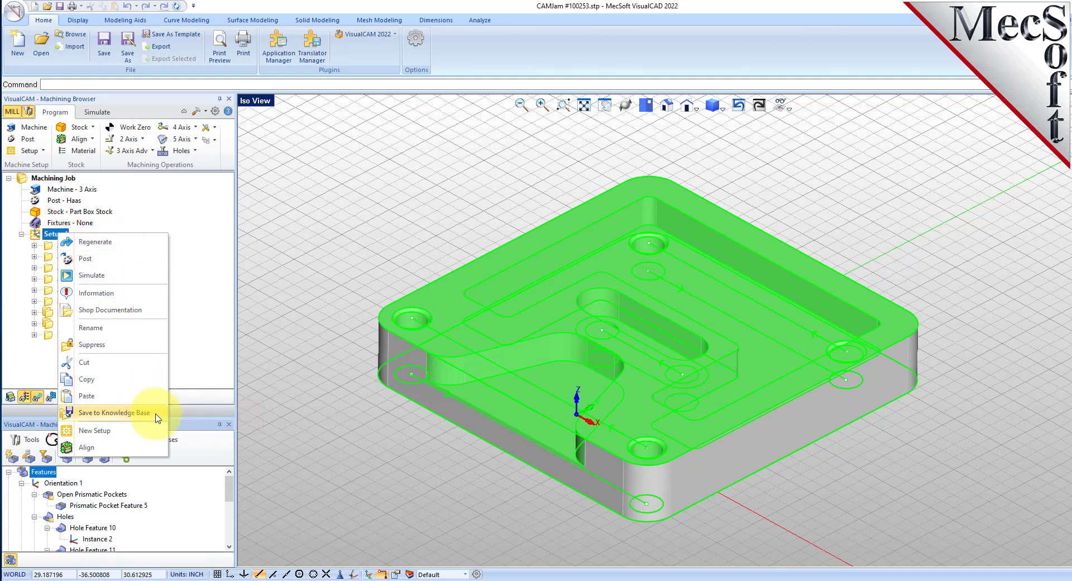
click(155, 416)
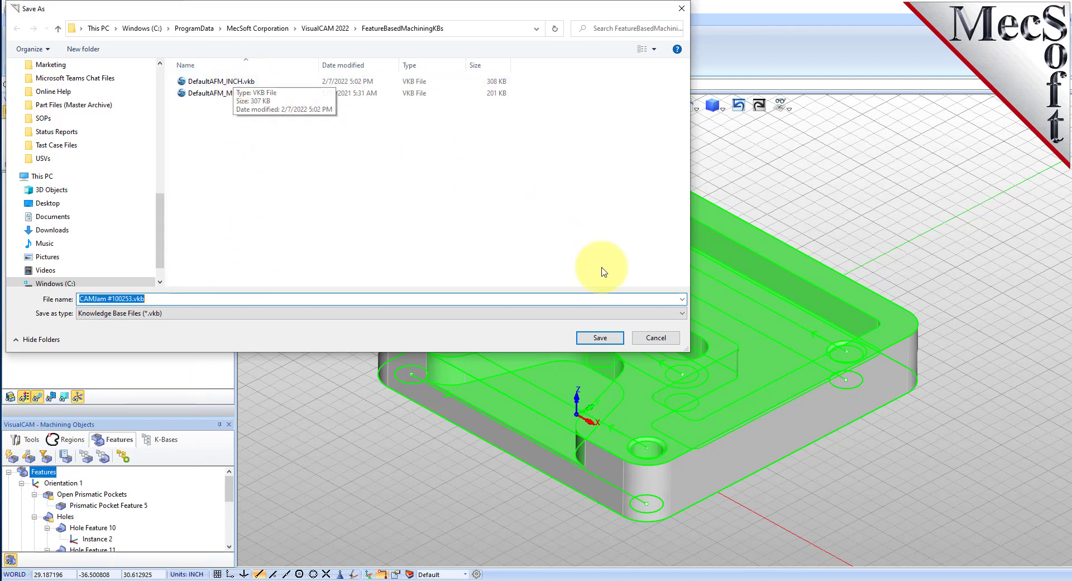
click(659, 339)
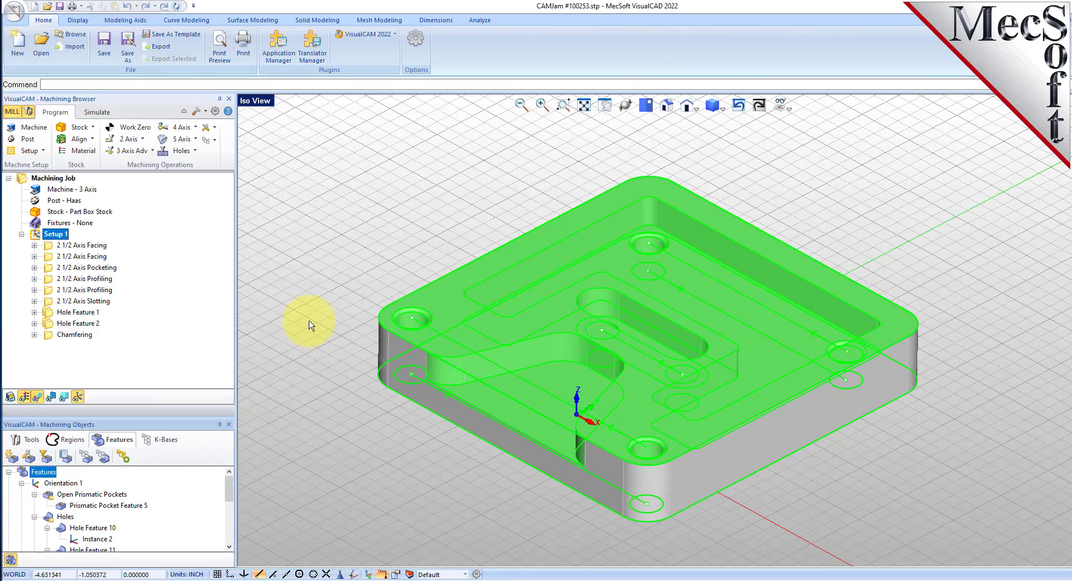
Delete all machining operations under Setup 1, from the first 2 1/2 Axis Facing through Chamfering, keeping the empty setup.
drag(143, 416, 143, 389)
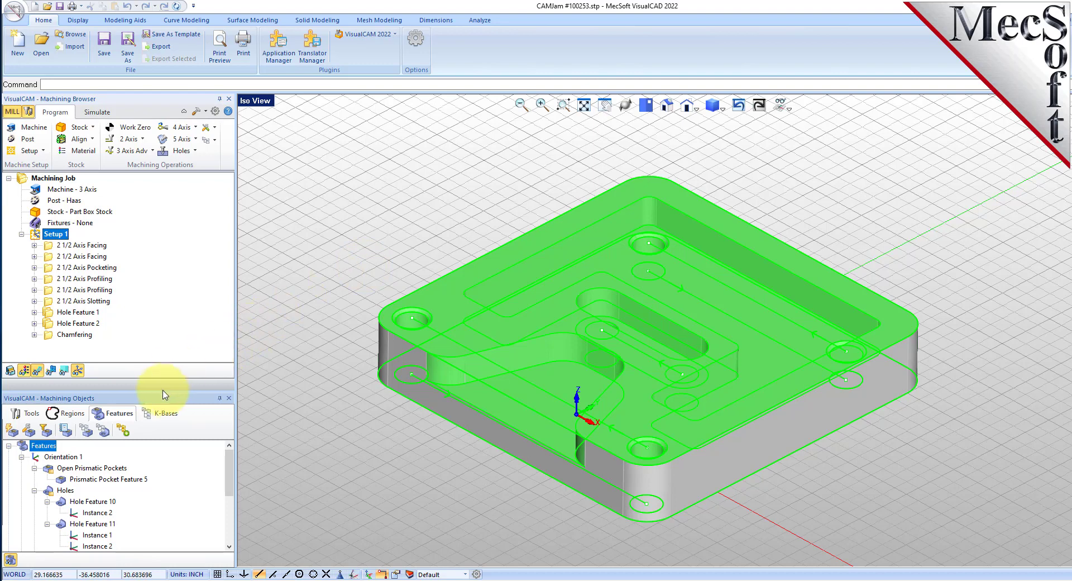
mouse_move(170, 390)
mouse_down()
mouse_move(170, 364)
mouse_move(170, 379)
mouse_up()
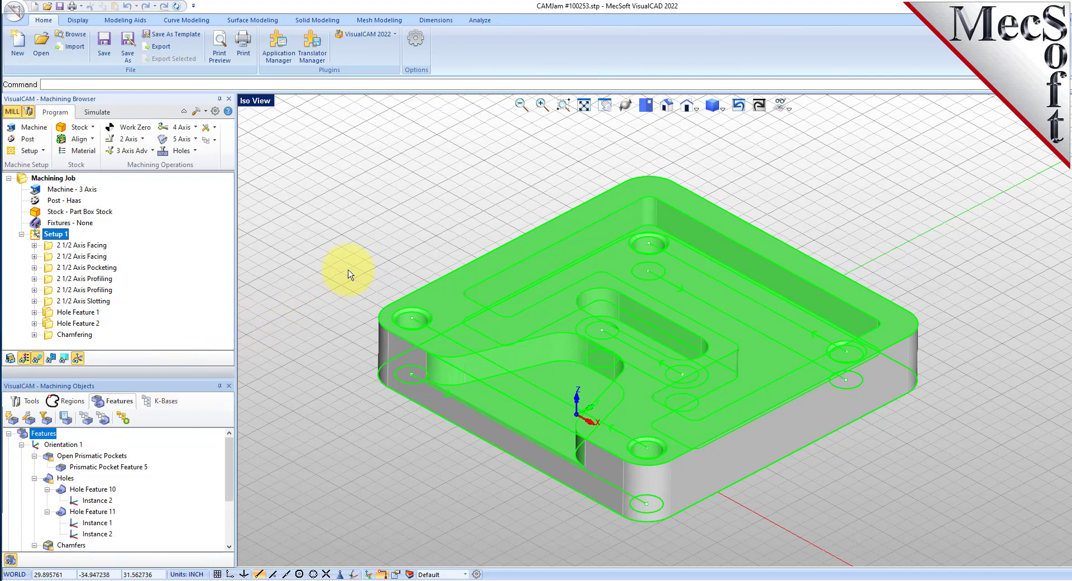
click(51, 247)
key(Delete)
key(Delete)
key(Delete)
key(Delete)
key(Delete)
key(Delete)
key(Delete)
key(Delete)
key(Delete)
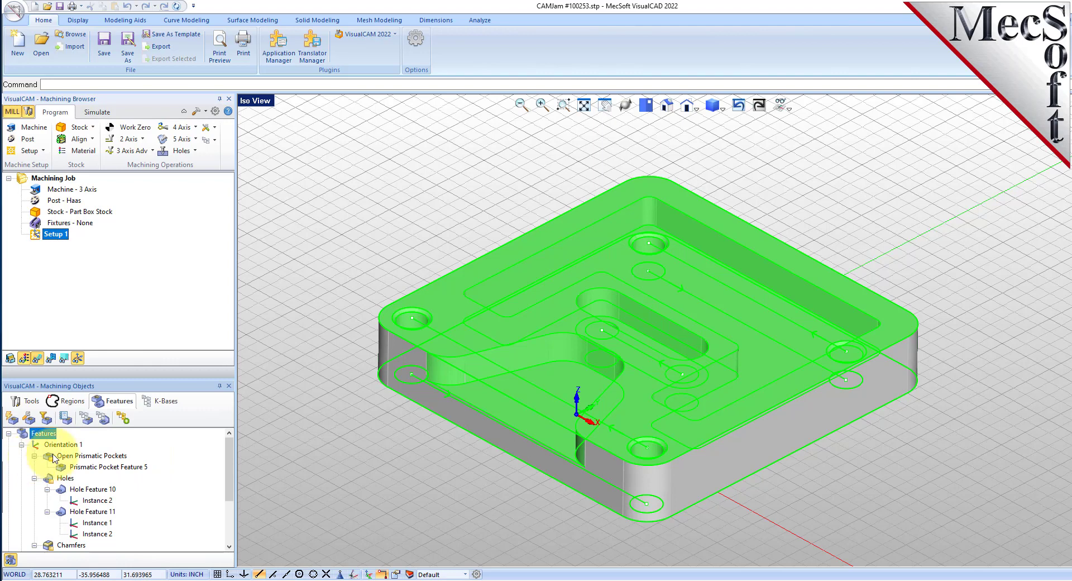
Start a 2 1/2 Axis Facing operation directly from the Open Prismatic Pockets feature group under Orientation 1.
scroll(143, 460, down, 3)
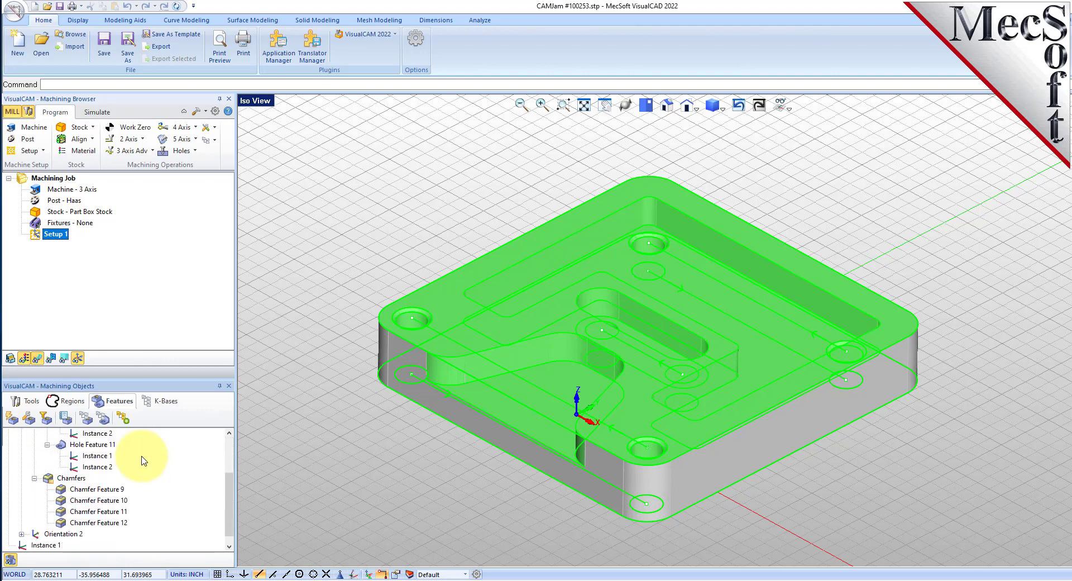
scroll(130, 482, up, 3)
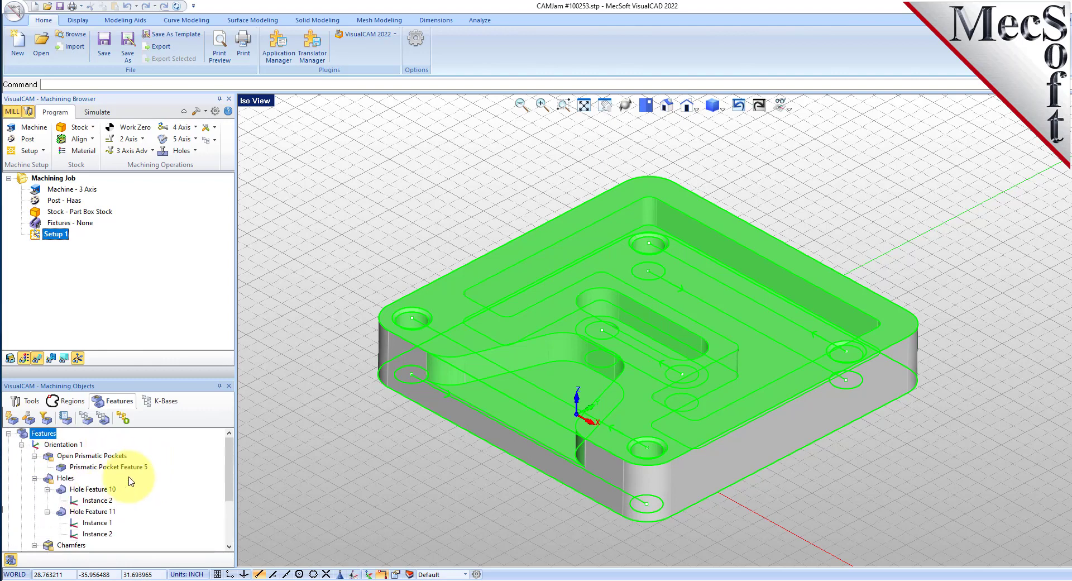
click(96, 457)
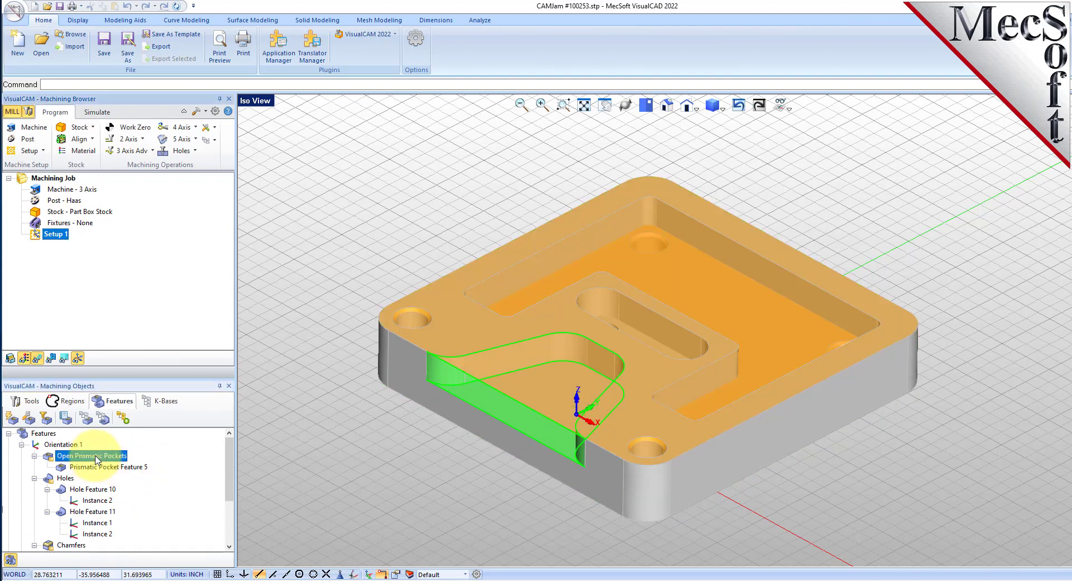
right_click(97, 459)
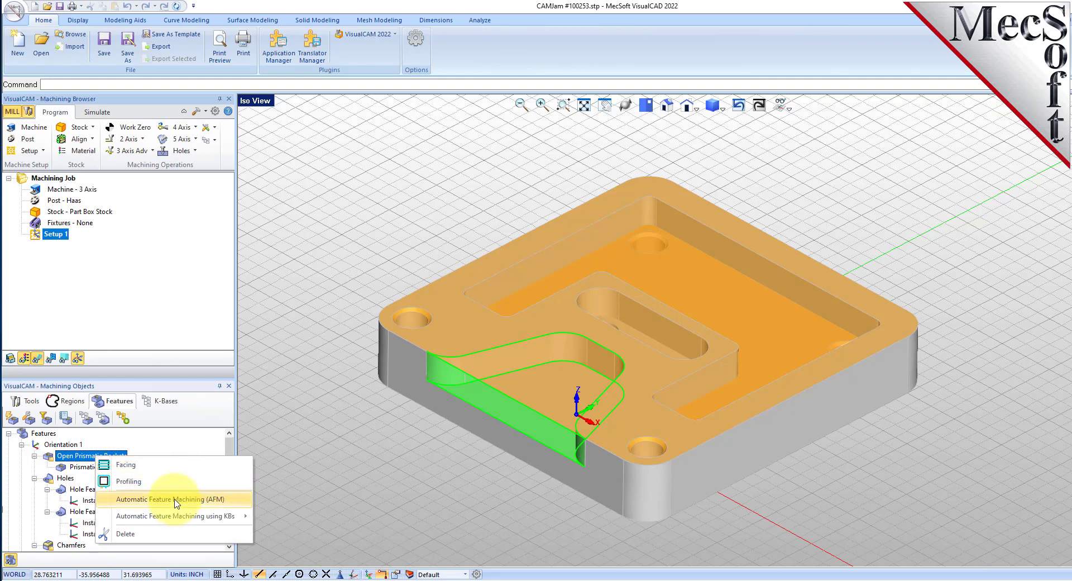
mouse_move(172, 523)
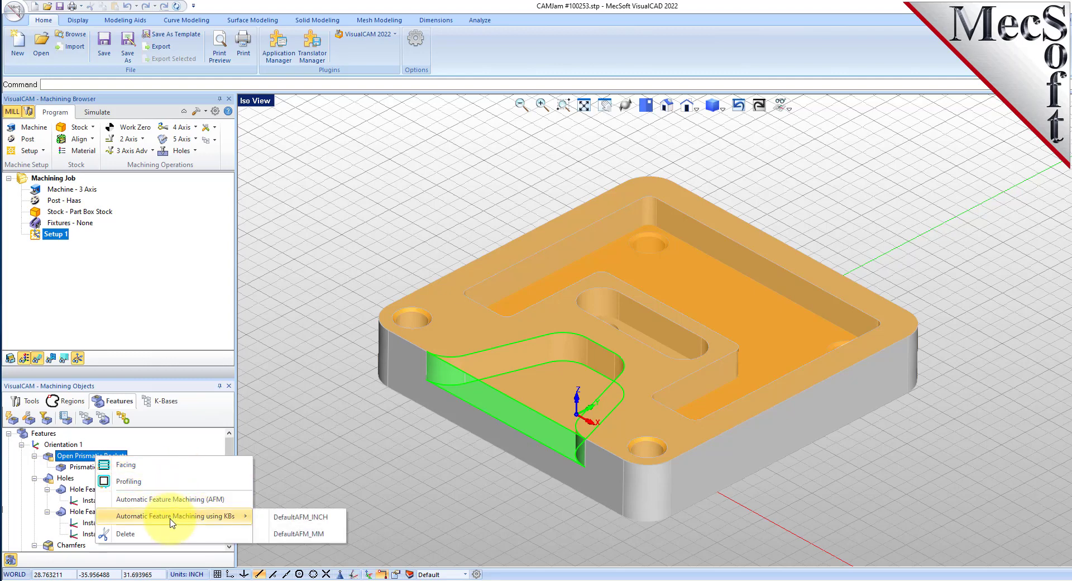
click(163, 467)
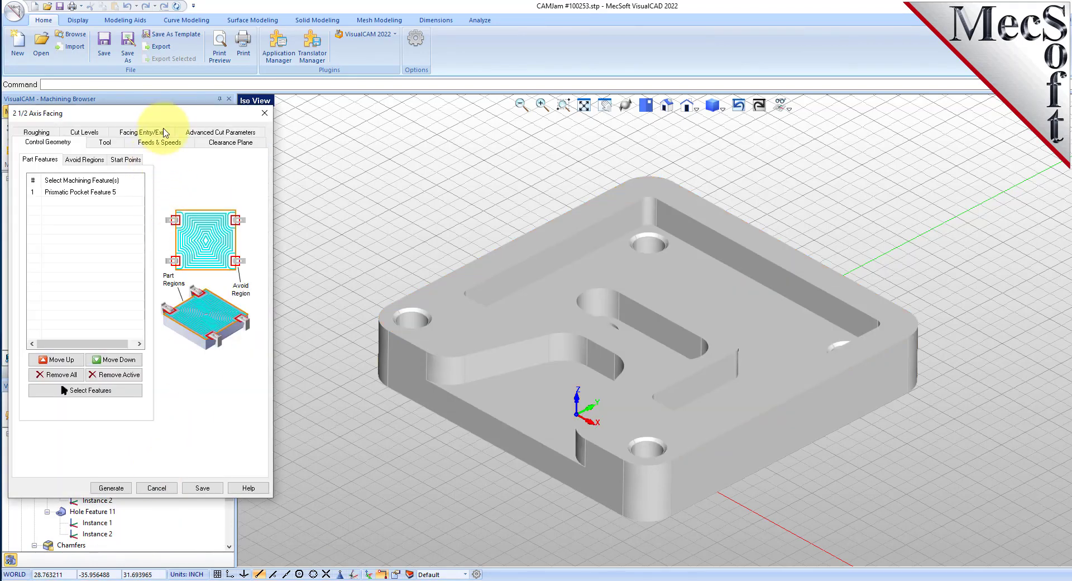
Review the facing operation's roughing parameters, keep them as set, and generate the toolpath.
drag(169, 118, 291, 157)
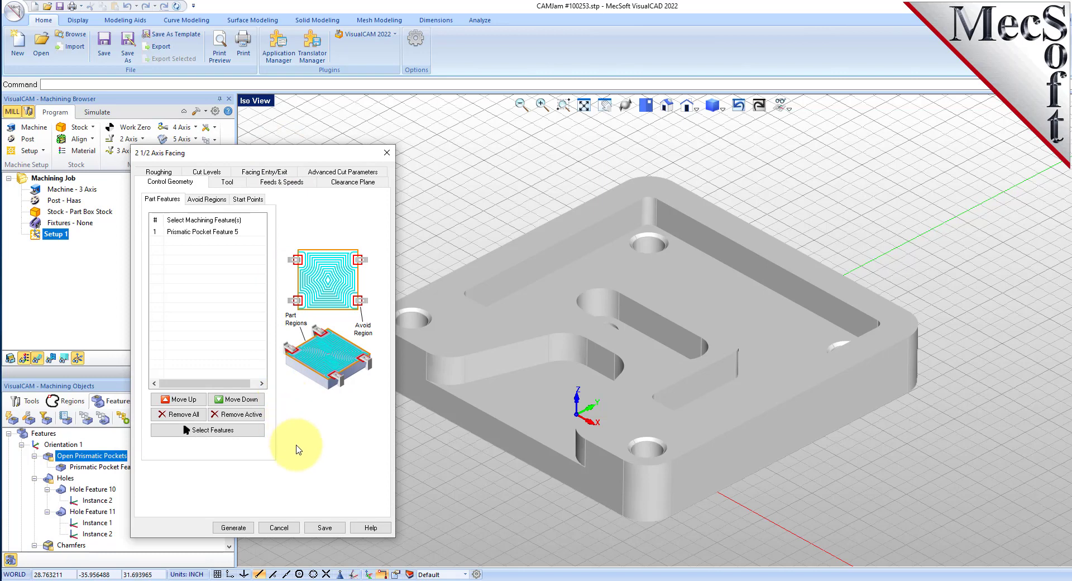
click(158, 171)
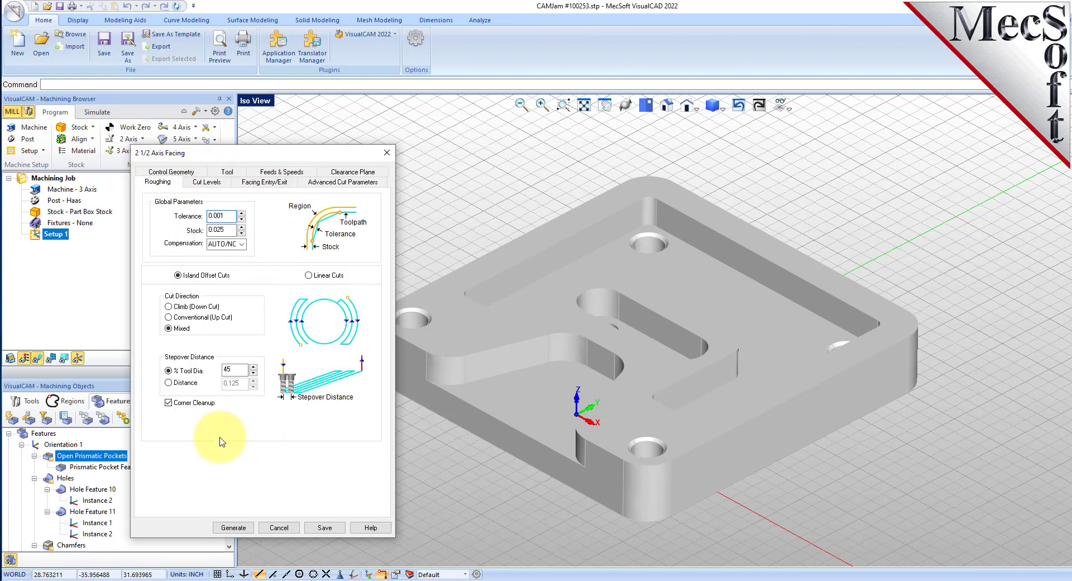
click(234, 527)
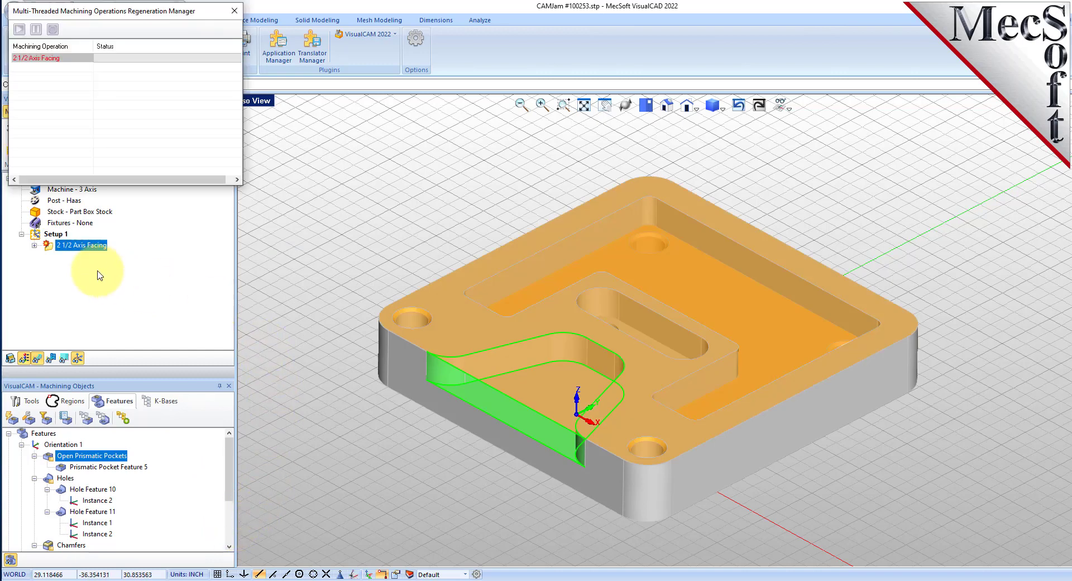